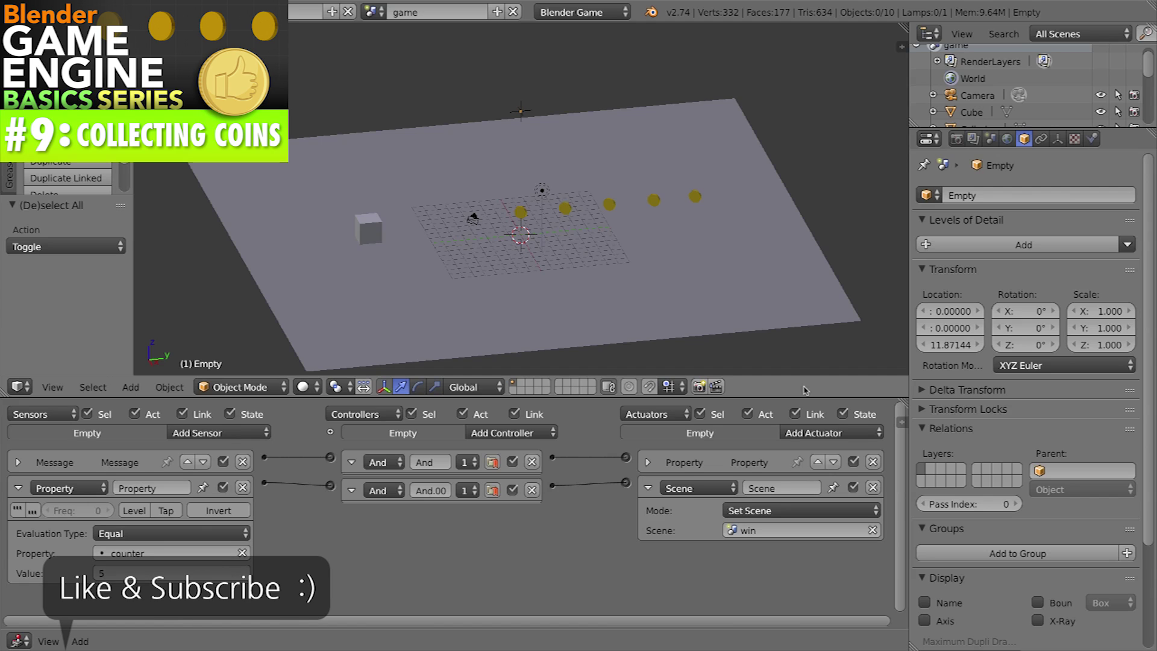
# - Run the game and move the cube along the row of coins to test collecting them
pyautogui.press('p')
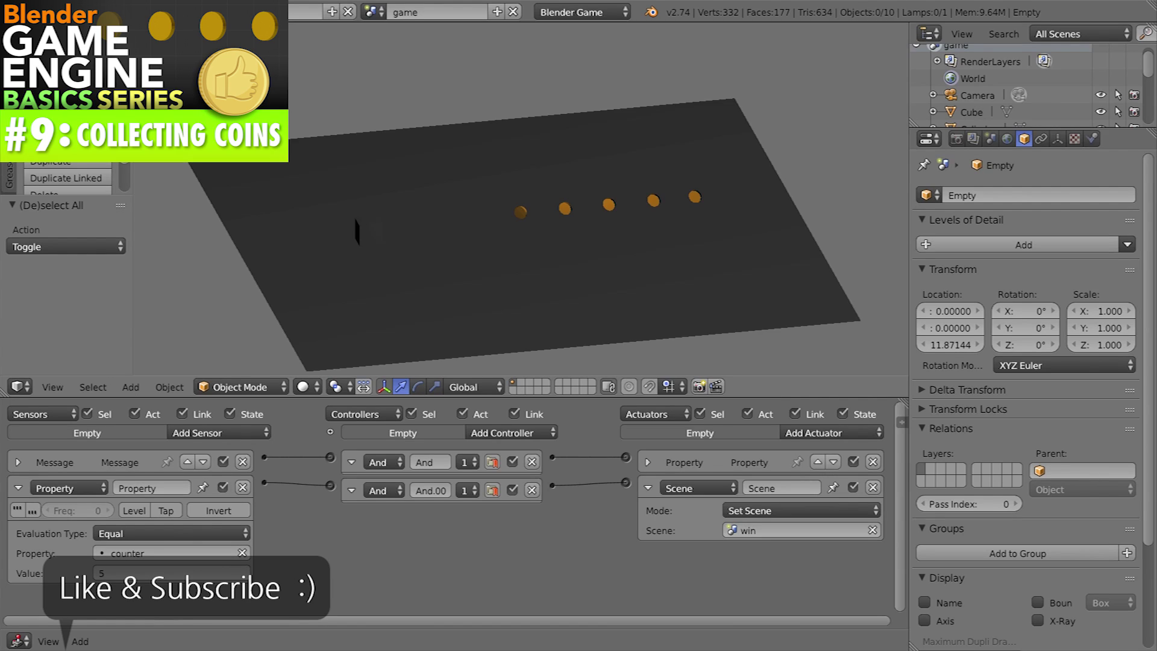
pyautogui.press('Right')
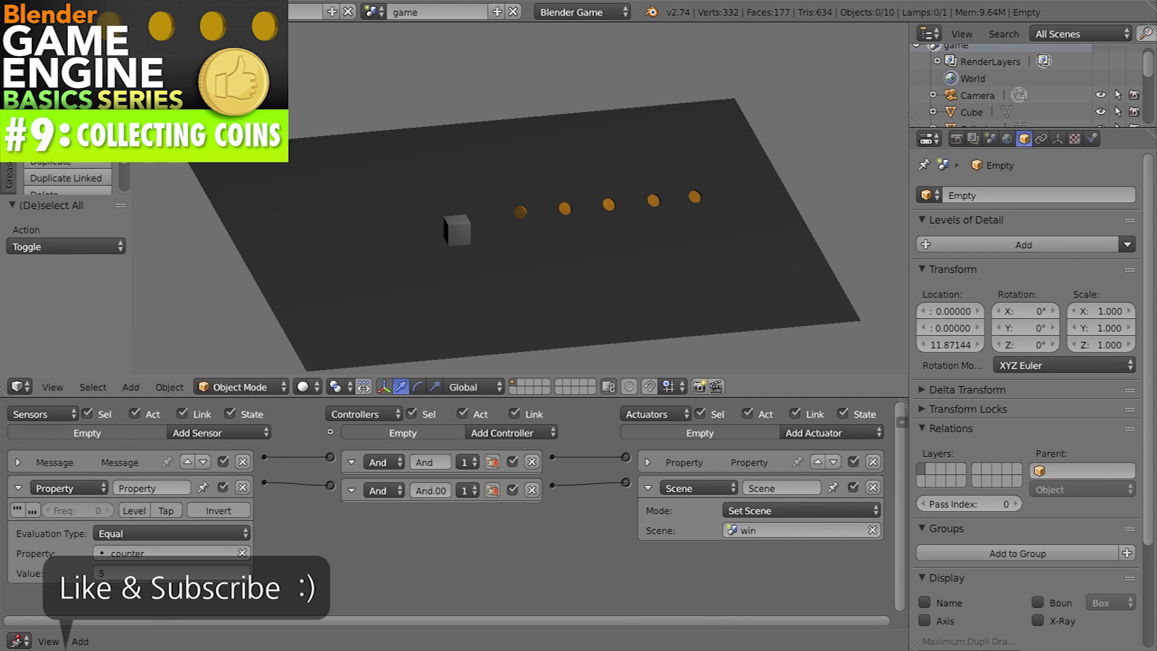
pyautogui.press('Right')
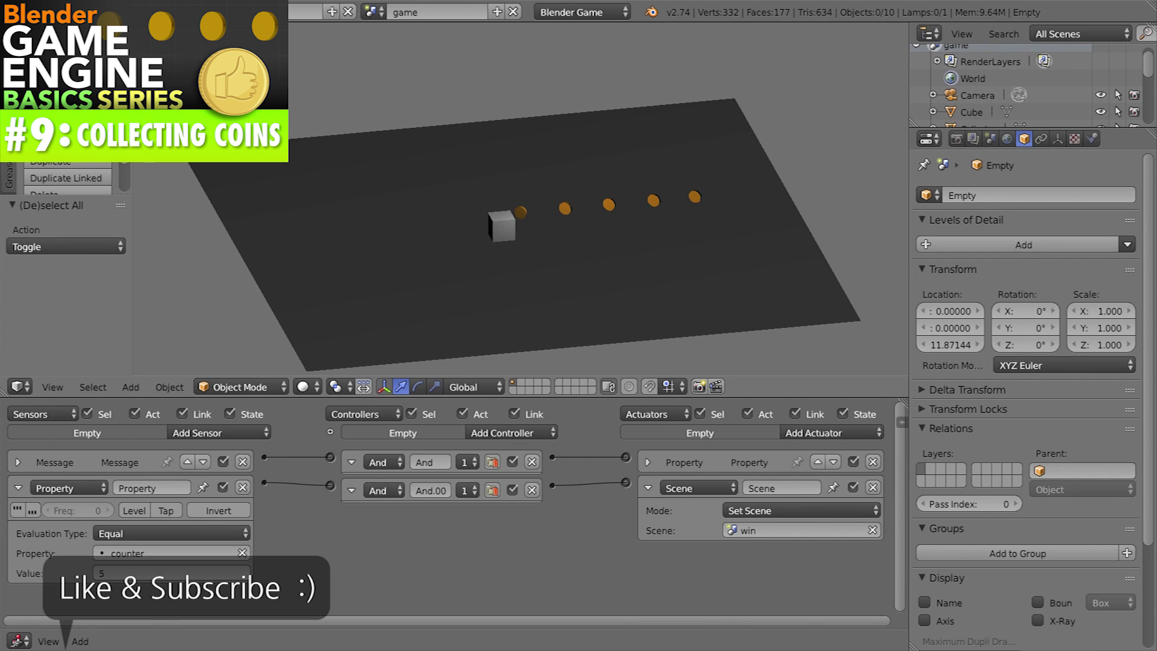
pyautogui.press('Right')
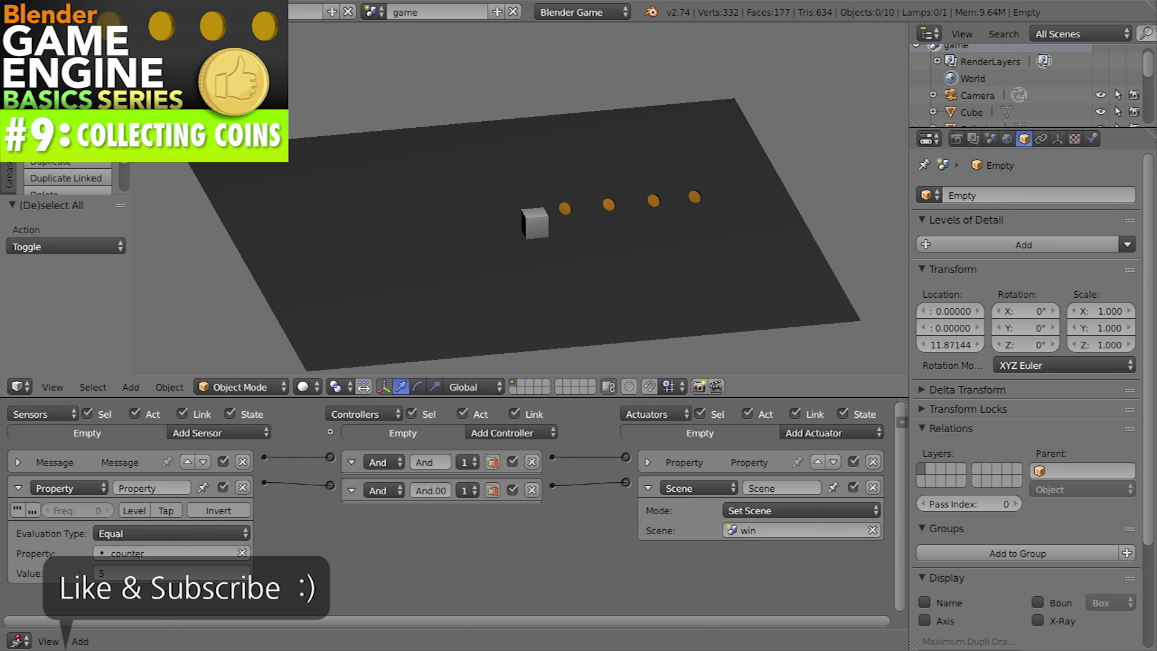
pyautogui.press('Right')
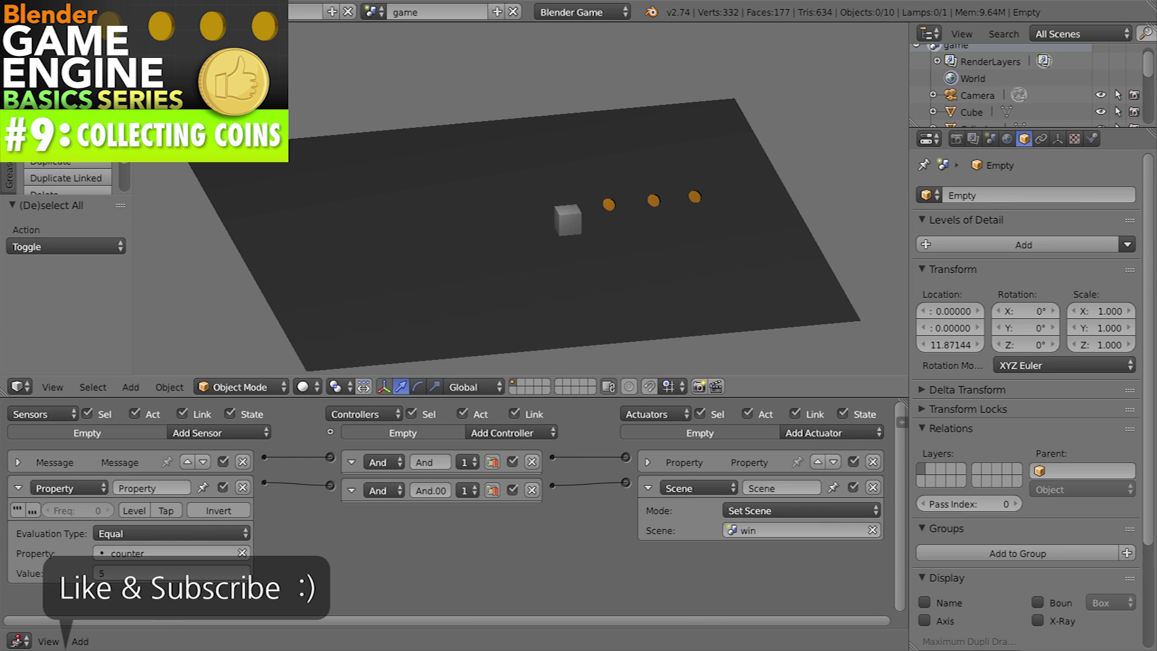
pyautogui.press('Right')
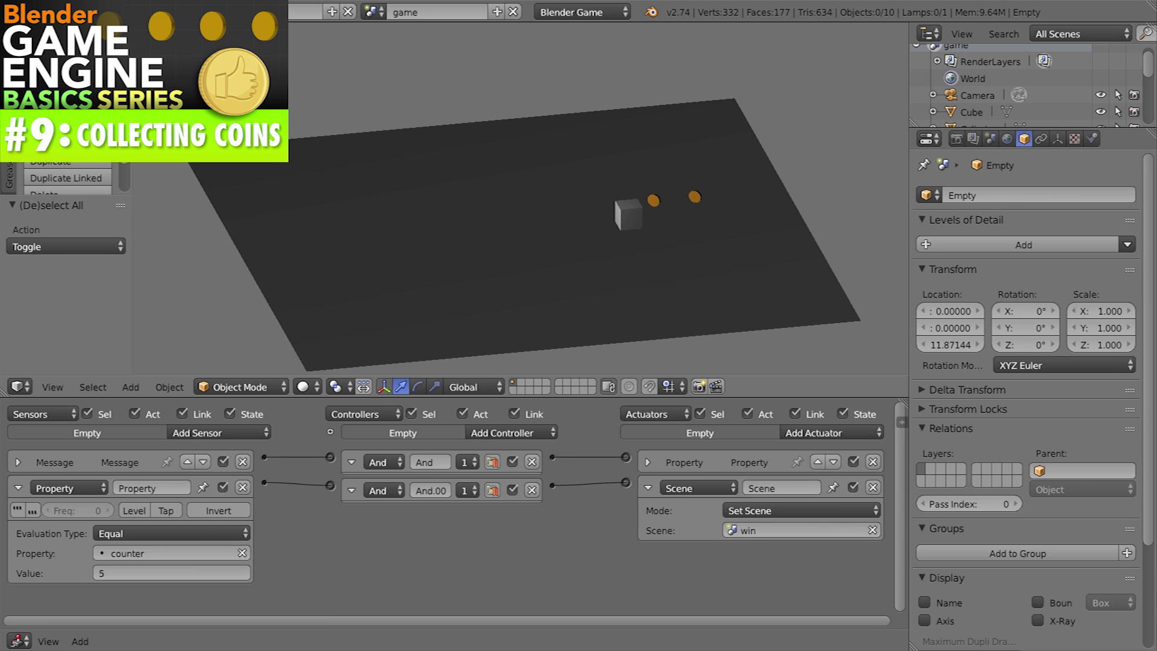
pyautogui.press('Right')
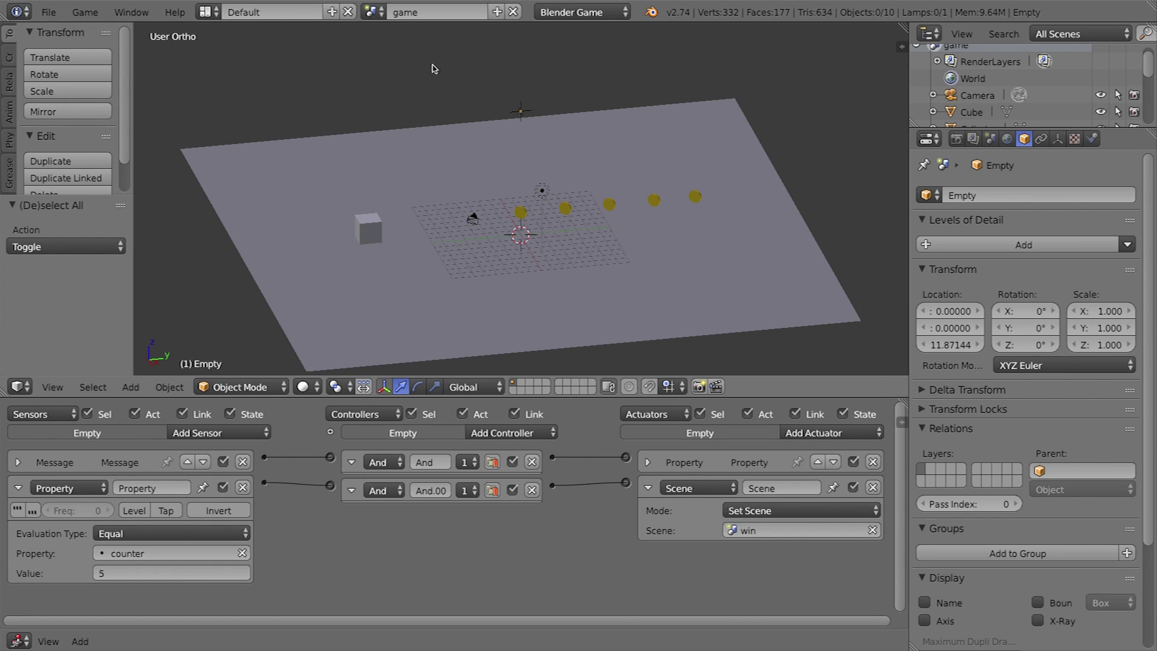
# - Create a new empty scene and name it hud
pyautogui.click(498, 11)
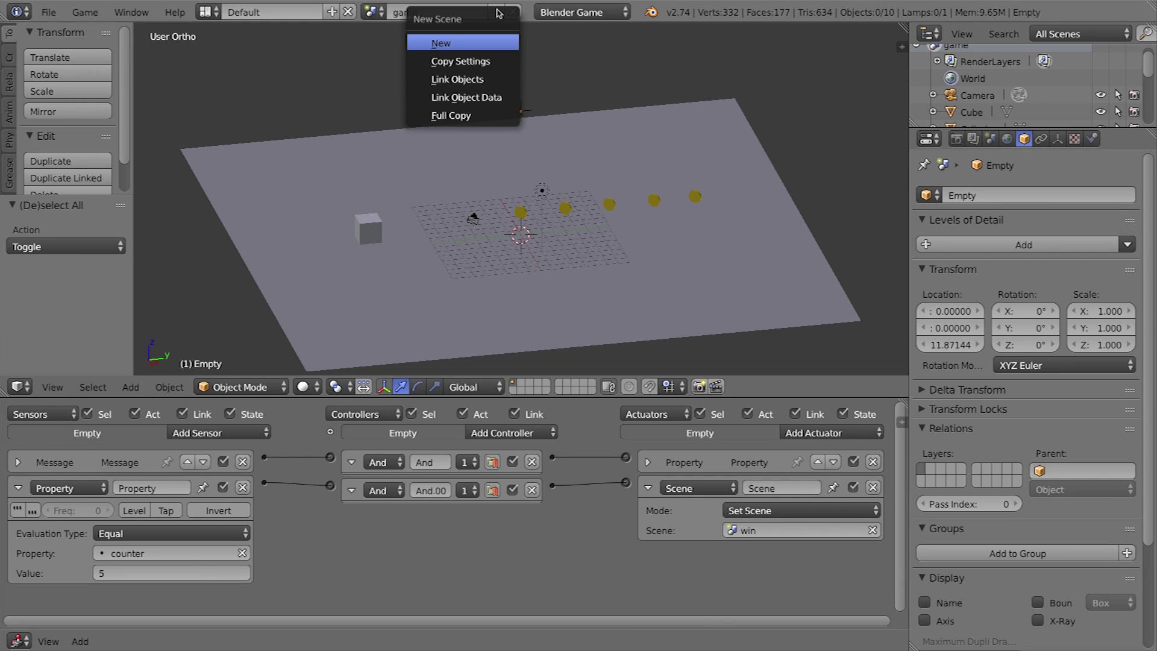
pyautogui.click(446, 43)
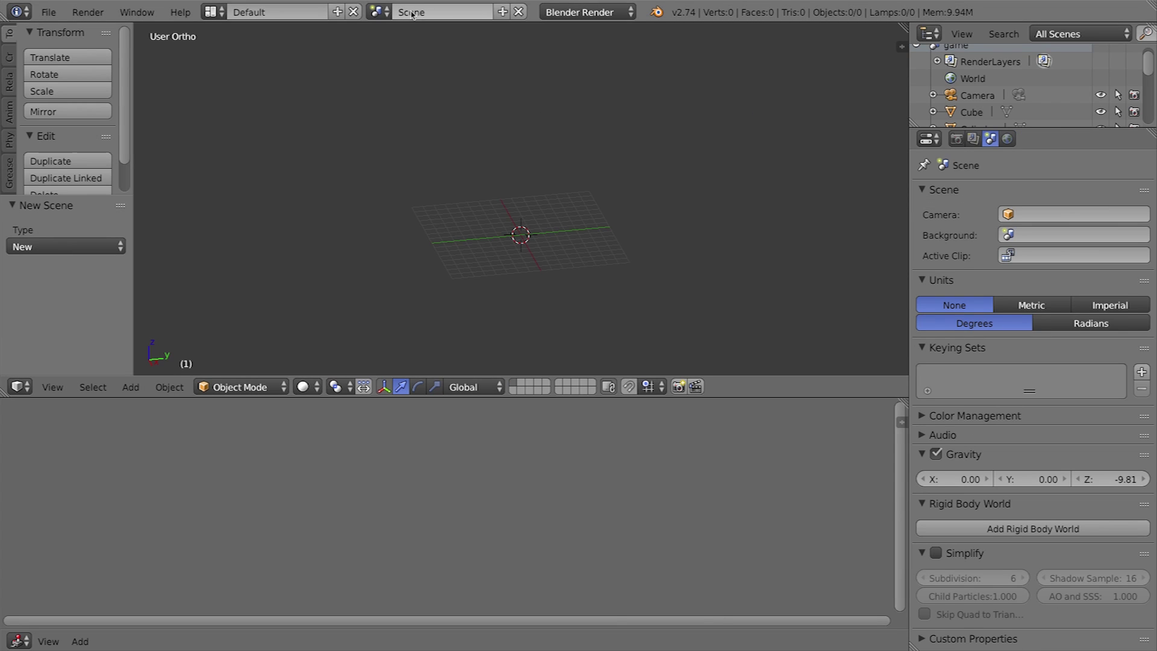
pyautogui.click(424, 12)
pyautogui.write('hud')
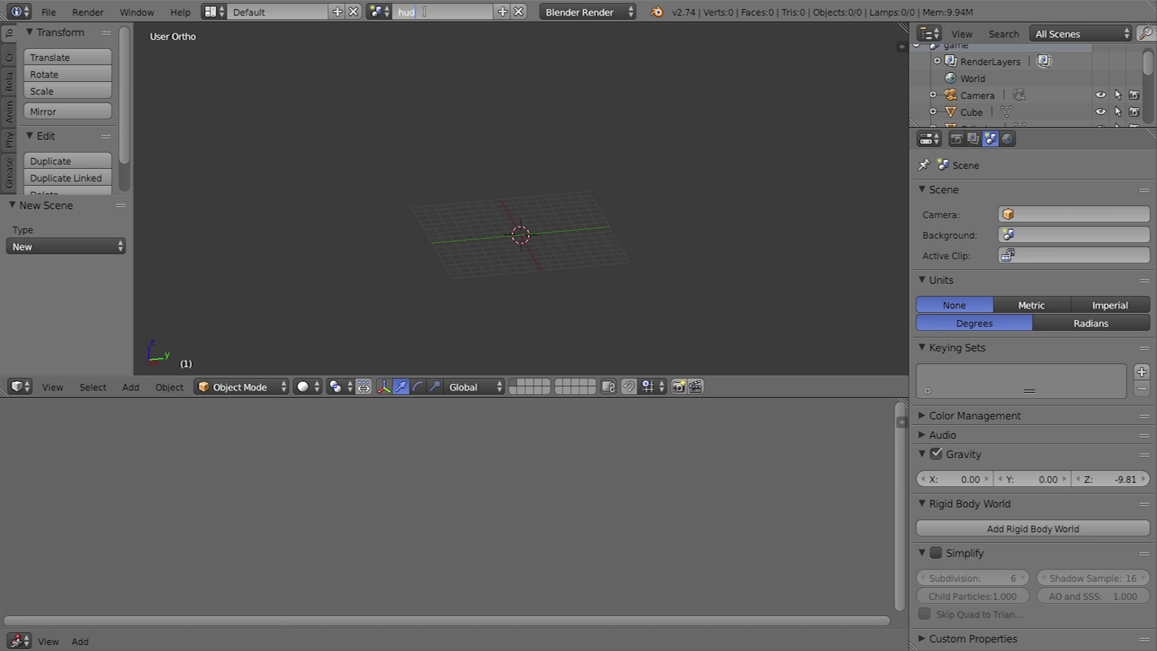
pyautogui.press('Return')
# - Switch to the game scene and back to the hud scene
pyautogui.click(377, 12)
pyautogui.click(392, 37)
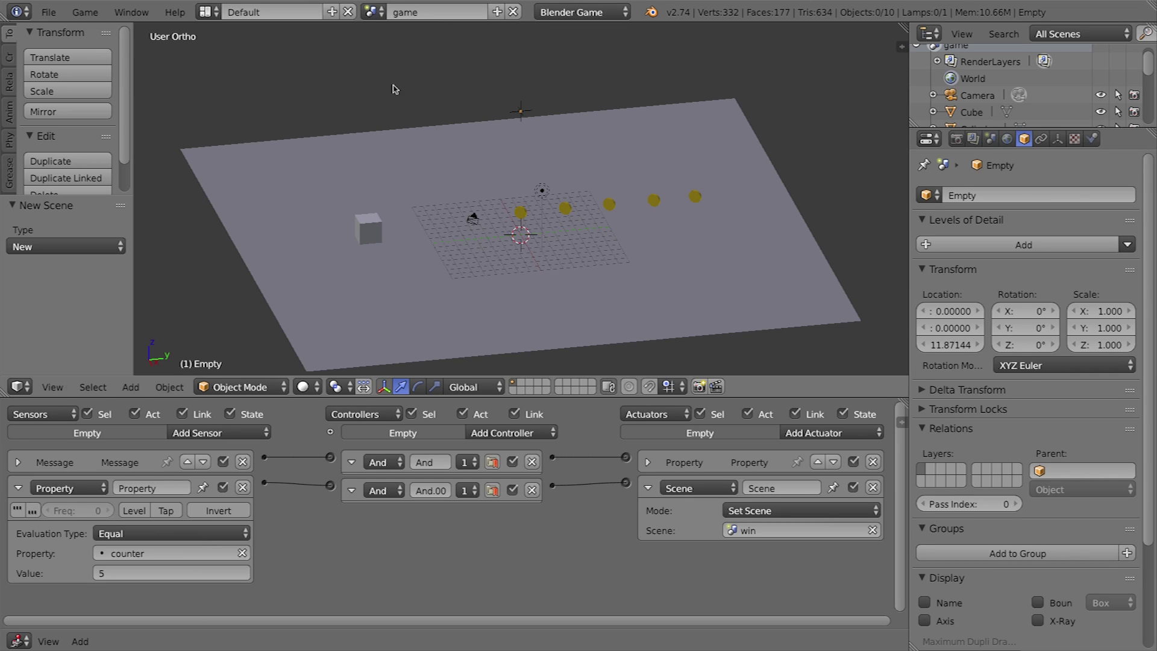
pyautogui.click(376, 11)
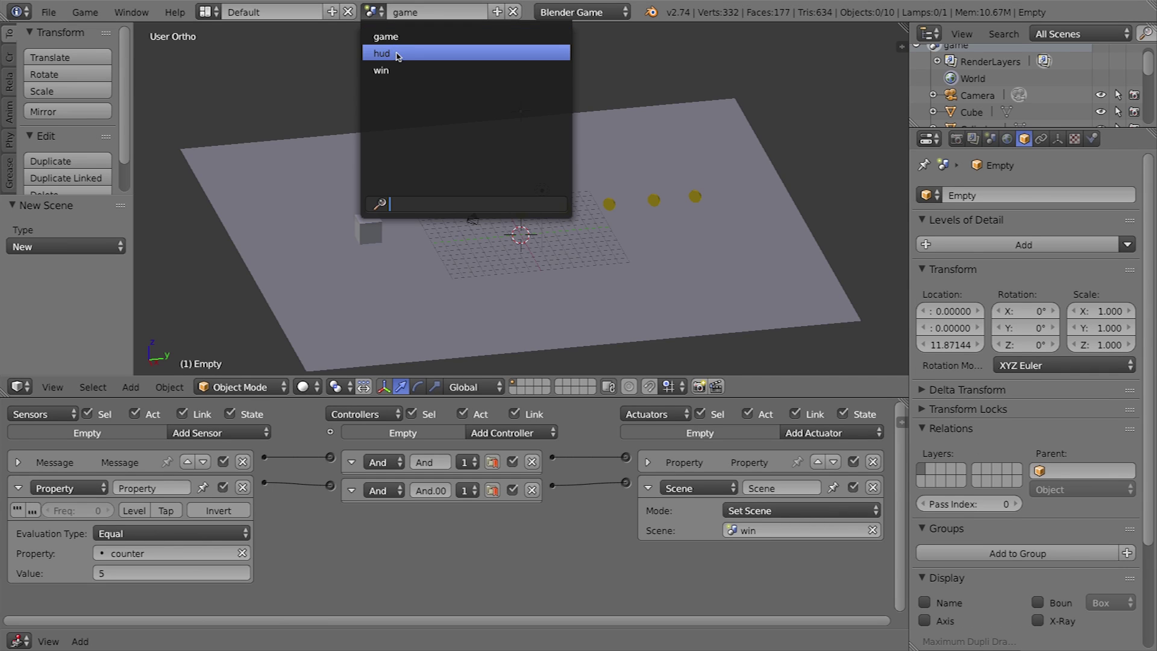
pyautogui.click(397, 54)
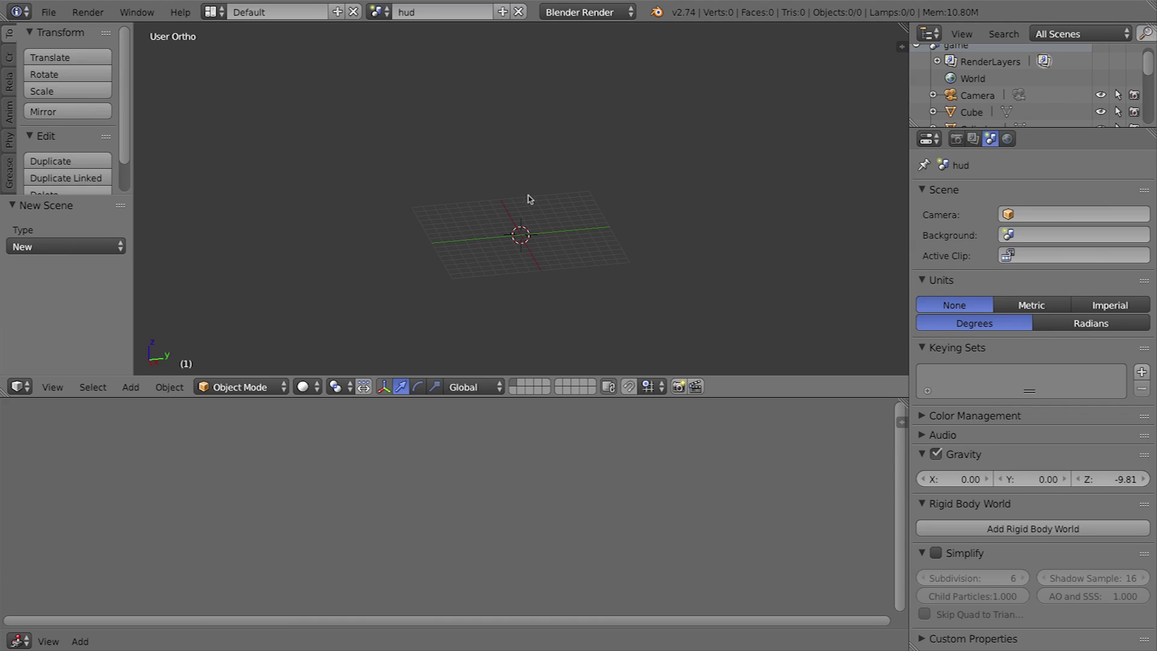
# - Add a camera at the origin of the hud scene and clear its rotation
pyautogui.scroll(4, 530, 208)
pyautogui.moveTo(532, 199); pyautogui.dragTo(568, 251, button='middle')
pyautogui.hotkey('shift', 'a')
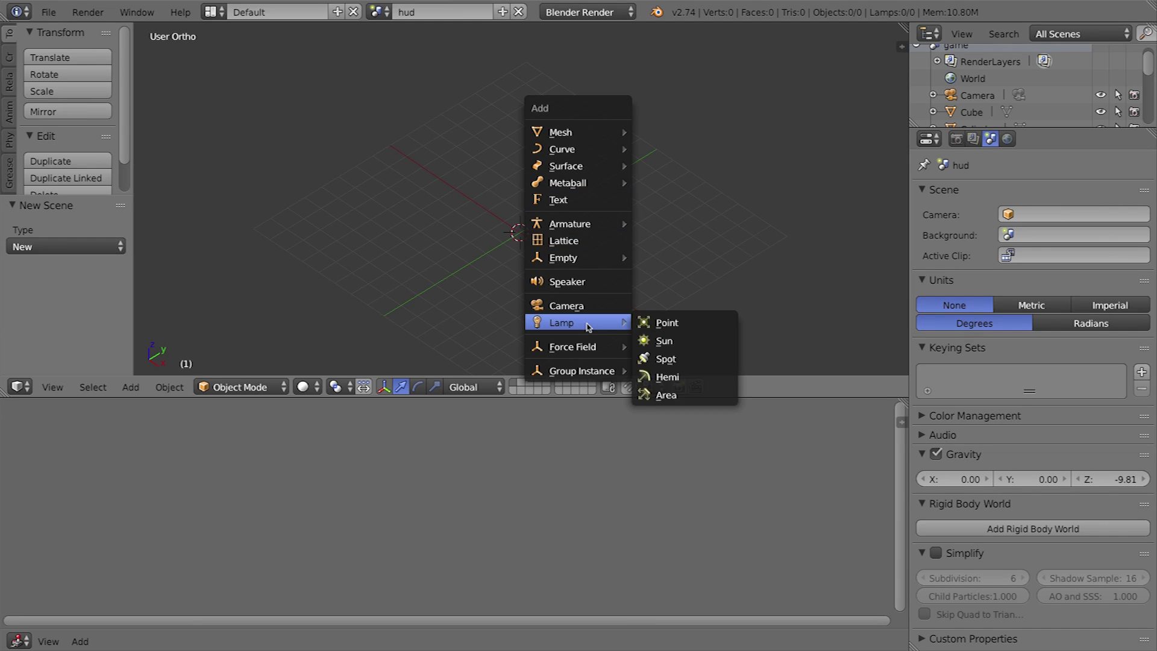
pyautogui.click(572, 305)
pyautogui.moveTo(555, 201); pyautogui.dragTo(692, 247, button='middle')
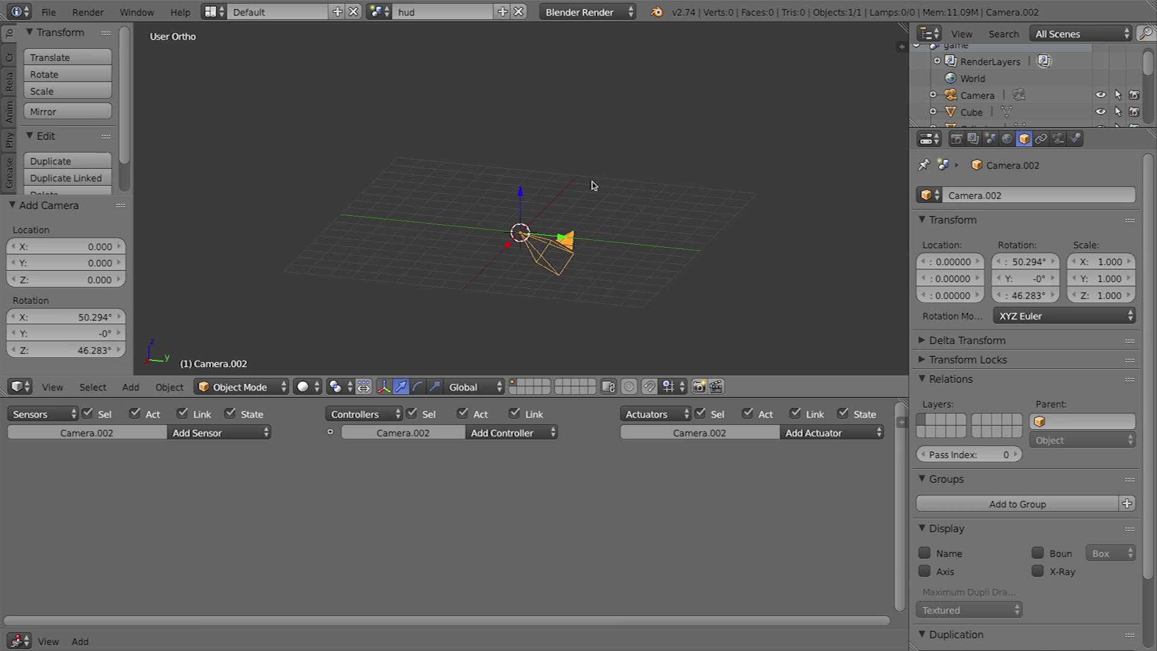
pyautogui.hotkey('alt', 'r')
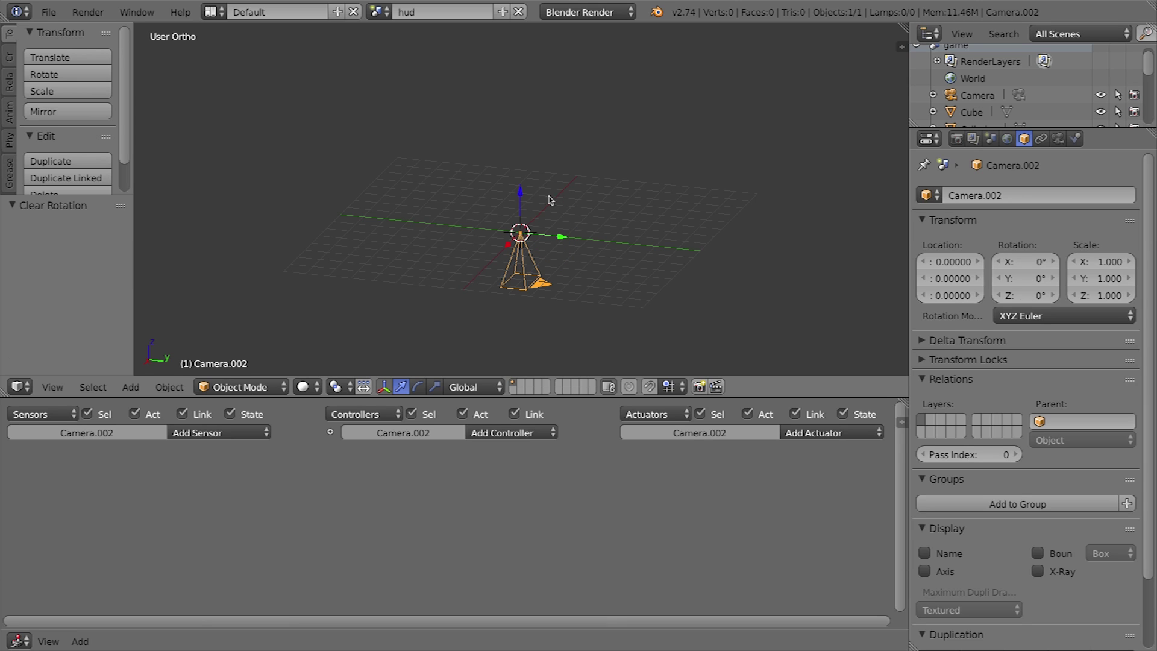
# - Raise the camera straight up along the Z axis to a height of about 7.35
pyautogui.press('g')
pyautogui.press('z')
pyautogui.click(527, 67)
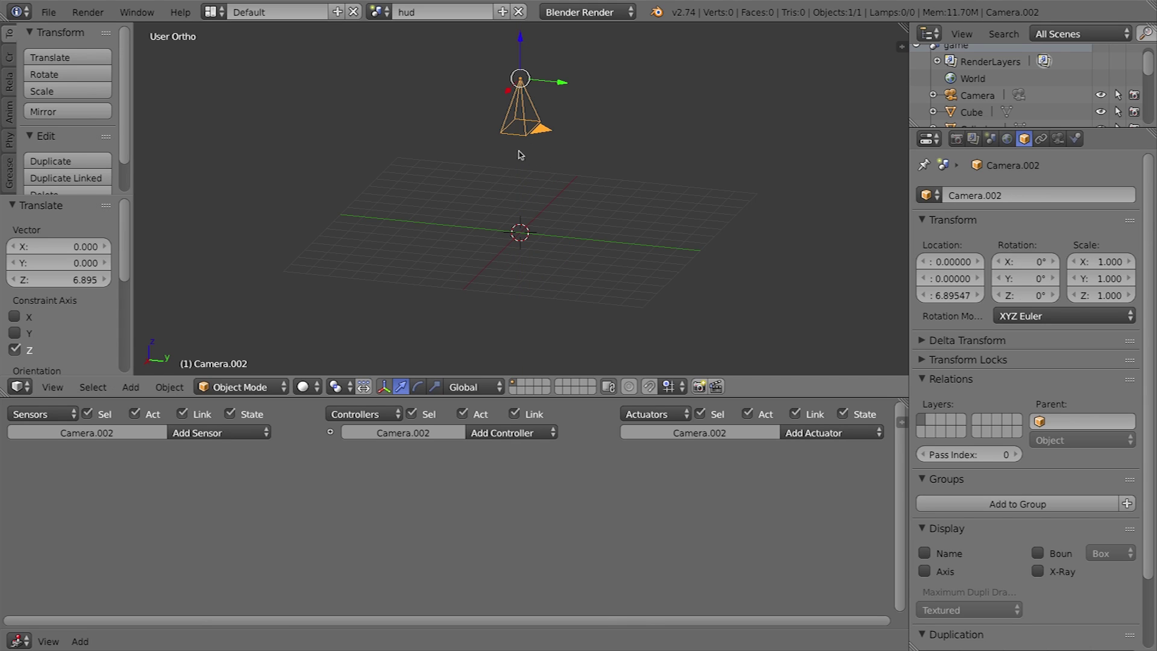
pyautogui.keyDown('shift'); pyautogui.moveTo(523, 45); pyautogui.dragTo(536, 184, button='middle'); pyautogui.keyUp('shift')
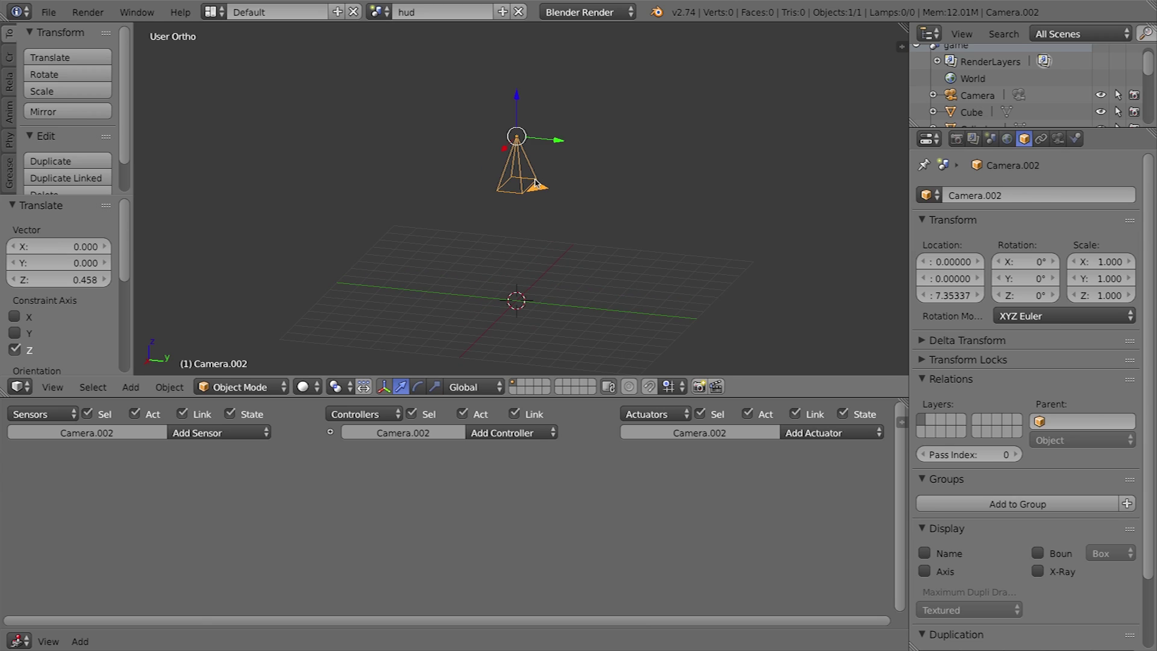
# - Look through the new camera to check its framing, and return to the user view
pyautogui.press('KP_0')
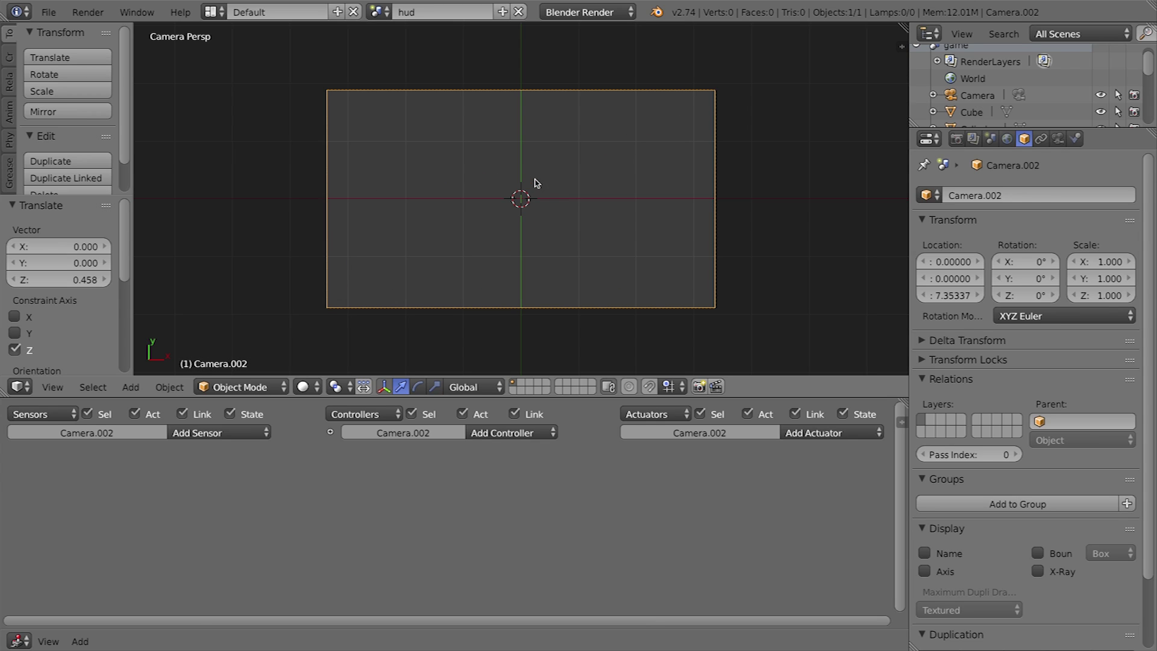
pyautogui.click(52, 386)
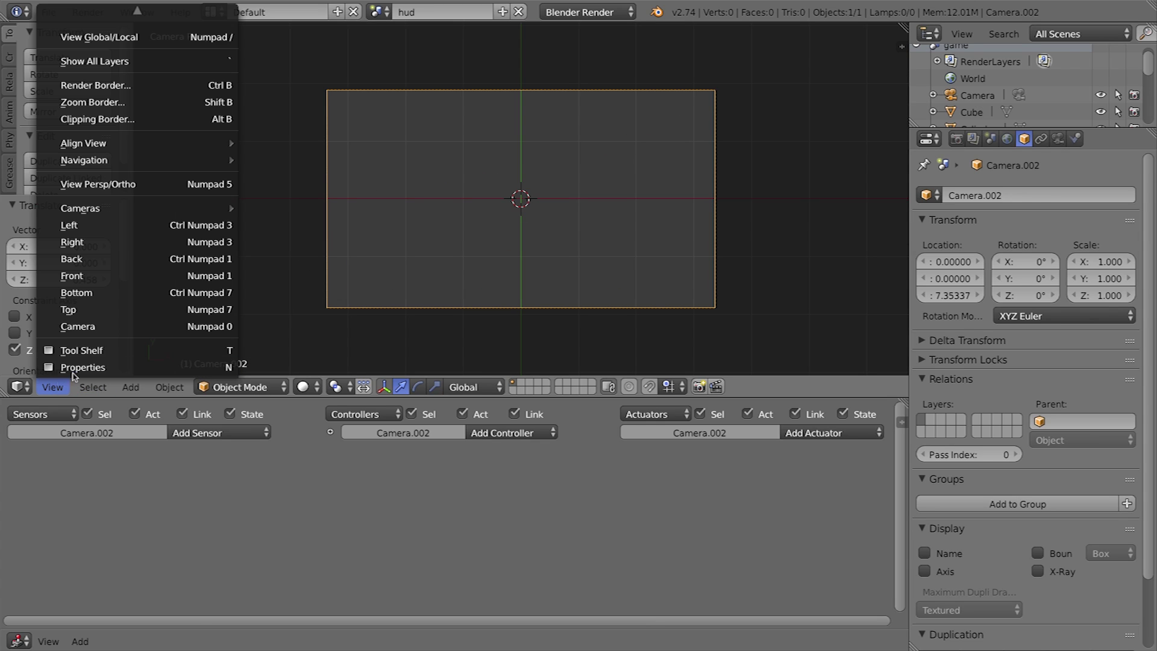
pyautogui.click(223, 329)
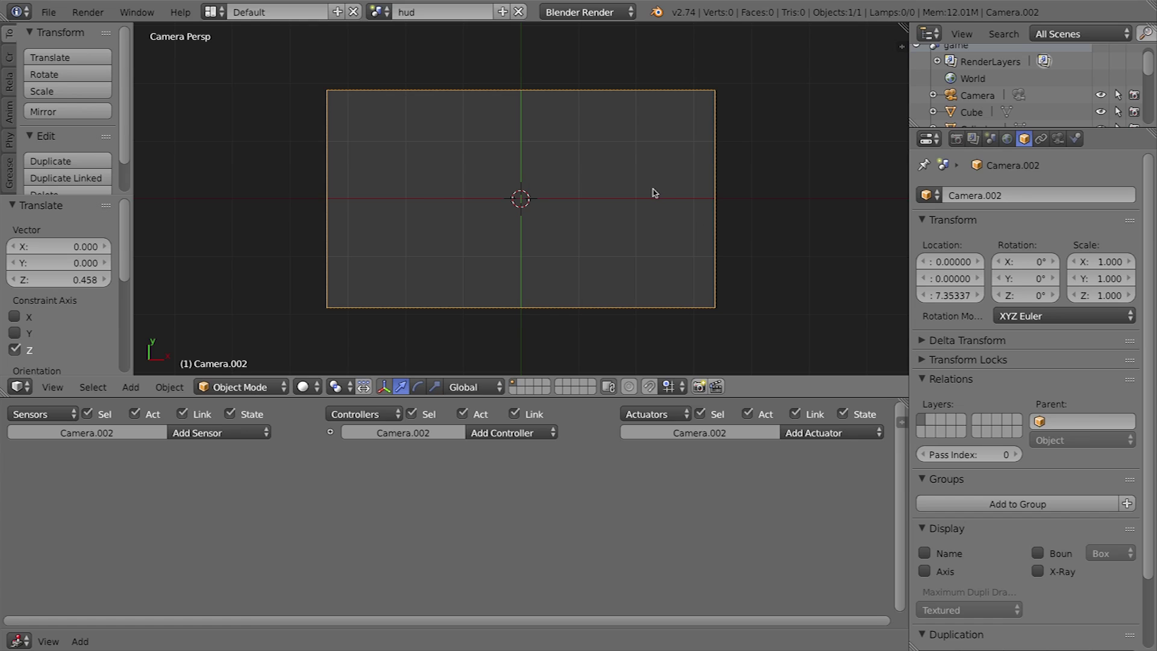
pyautogui.press('KP_0')
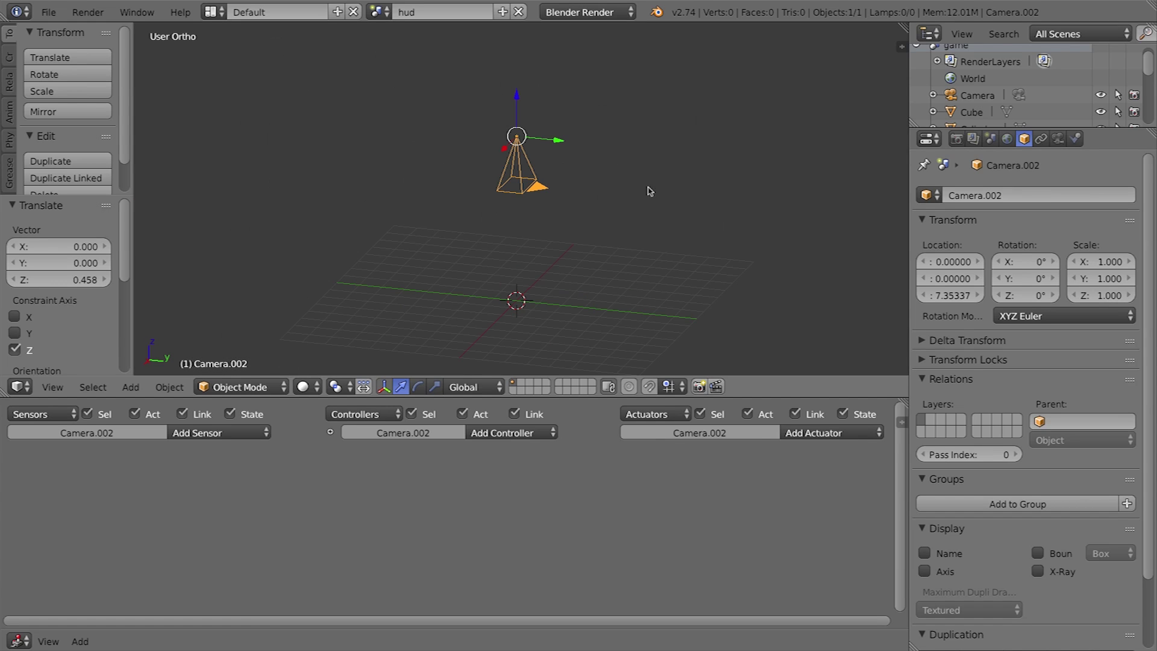
# - Set the hud camera's lens type to Orthographic
pyautogui.moveTo(505, 188); pyautogui.dragTo(548, 232, button='middle')
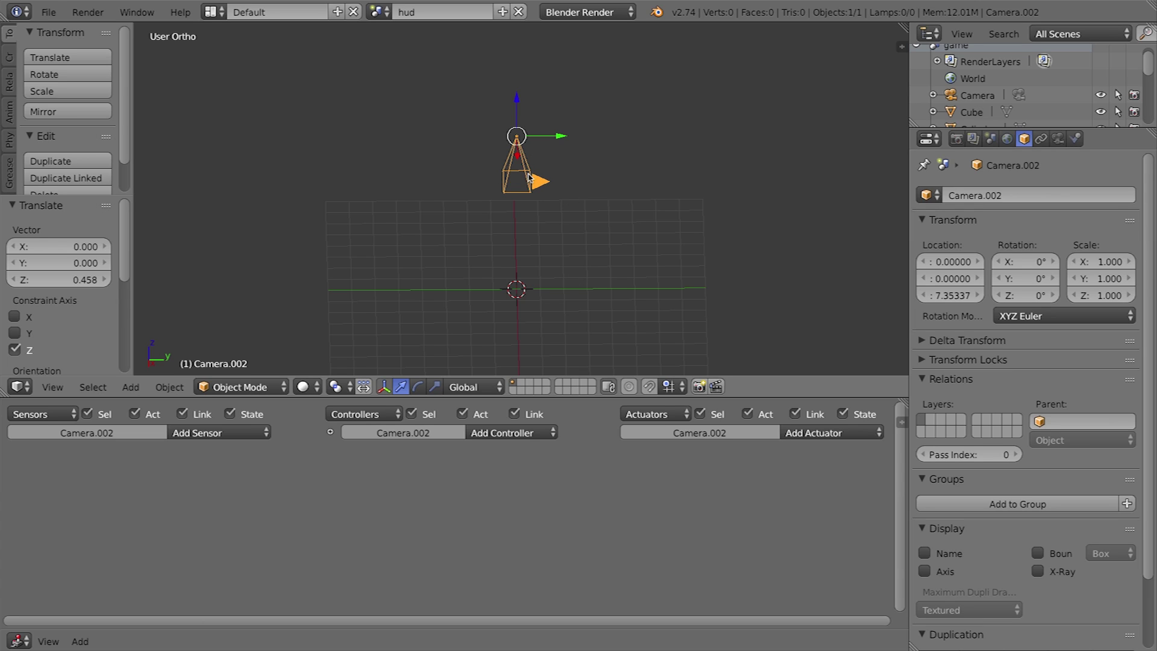
pyautogui.click(1057, 138)
pyautogui.click(931, 222)
pyautogui.click(931, 222)
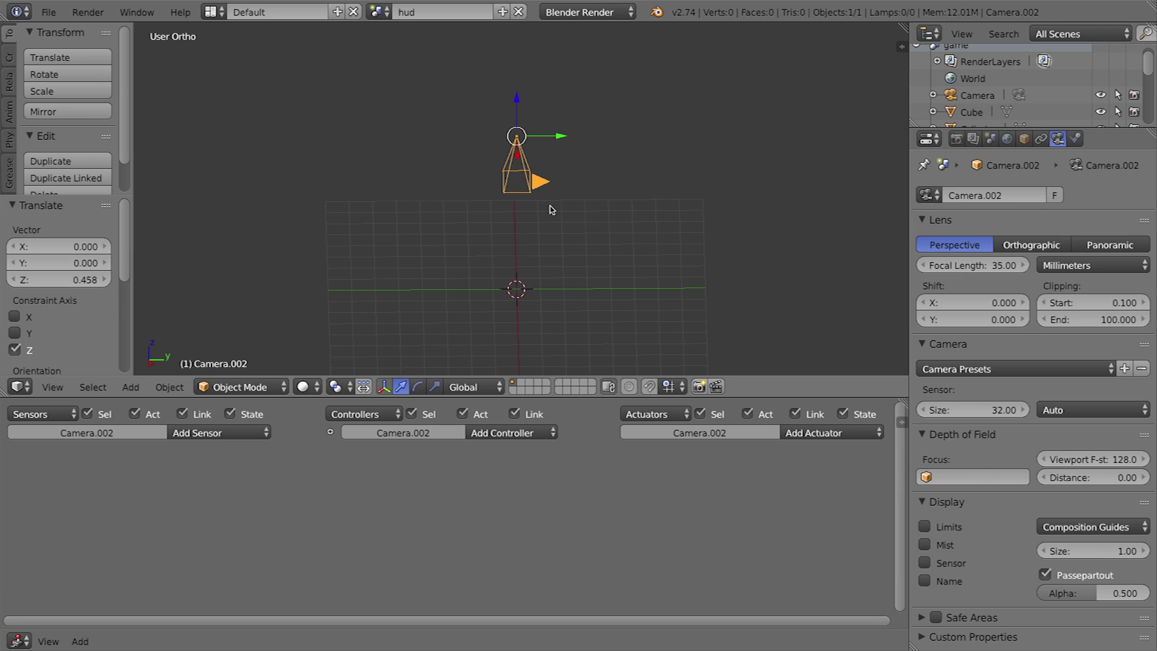
pyautogui.click(1036, 249)
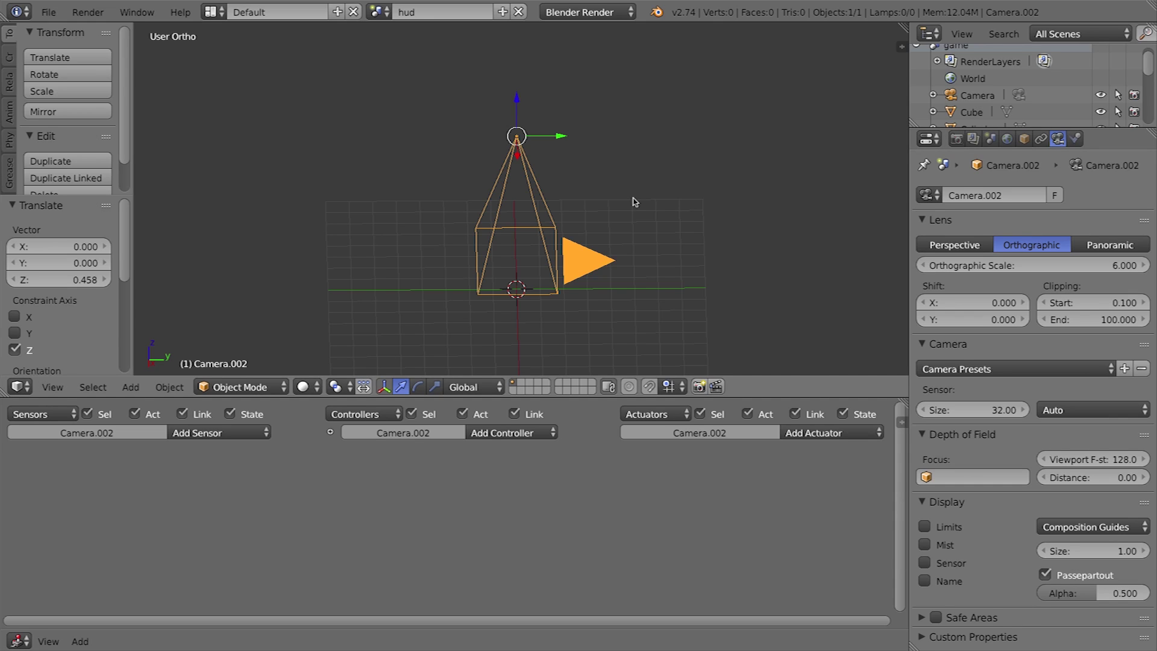
# - Add a text object in the camera view and replace its default text with 0
pyautogui.press('KP_0')
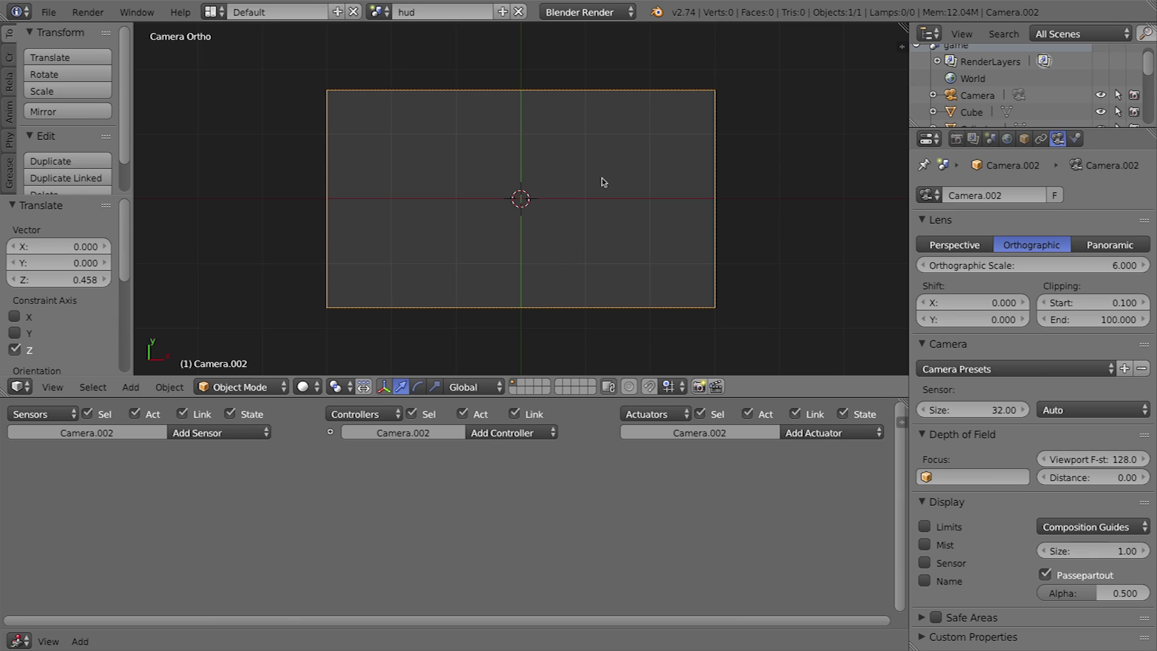
pyautogui.hotkey('shift', 'a')
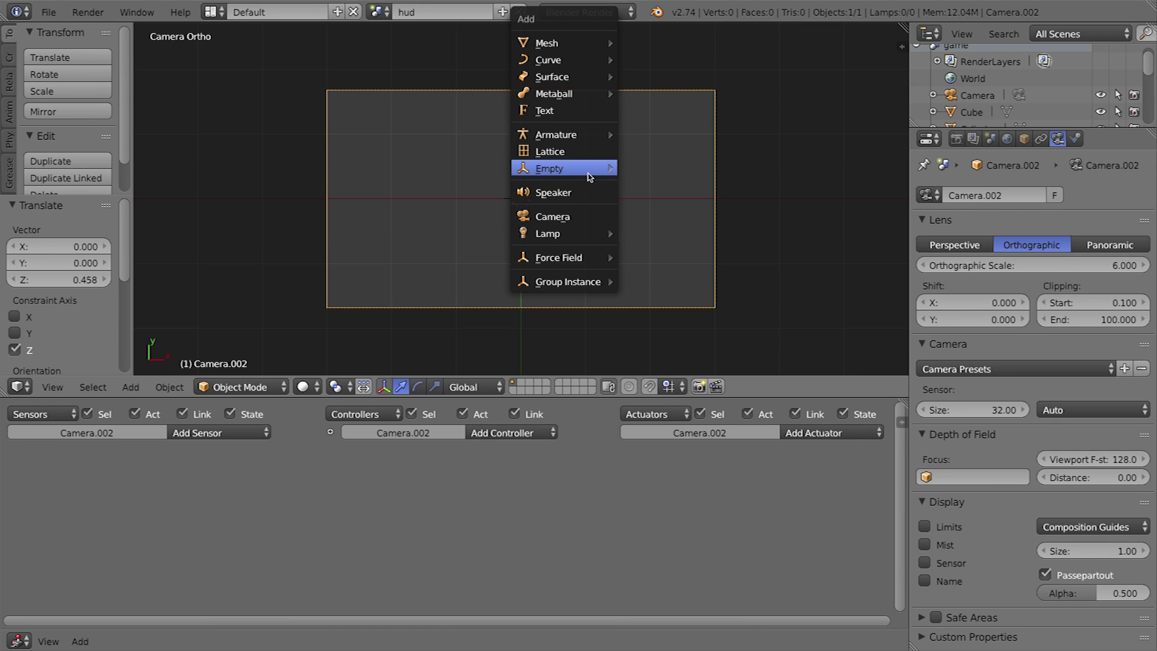
pyautogui.click(544, 112)
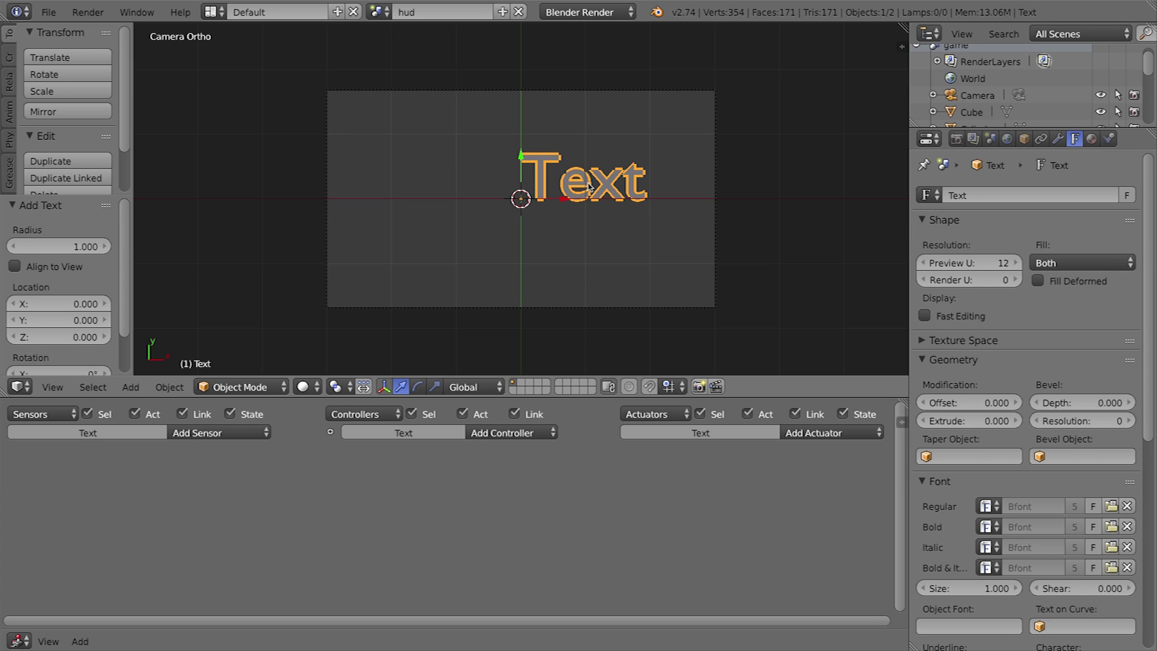
pyautogui.press('Tab')
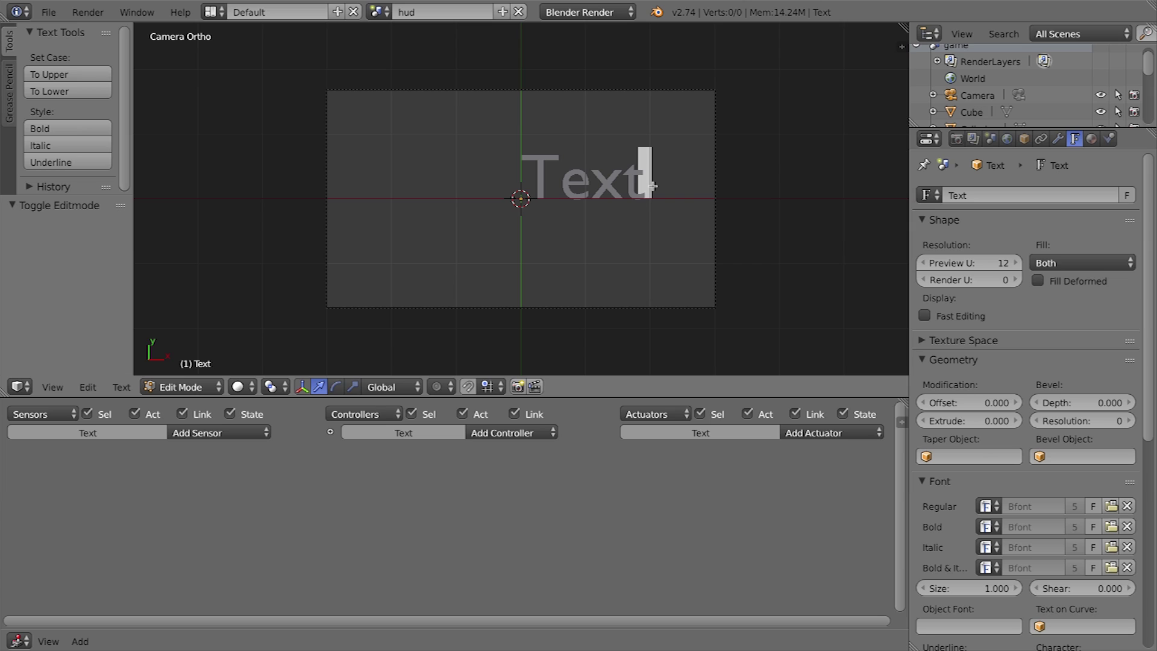
pyautogui.press('BackSpace')
pyautogui.press('BackSpace')
pyautogui.press('BackSpace')
pyautogui.press('BackSpace')
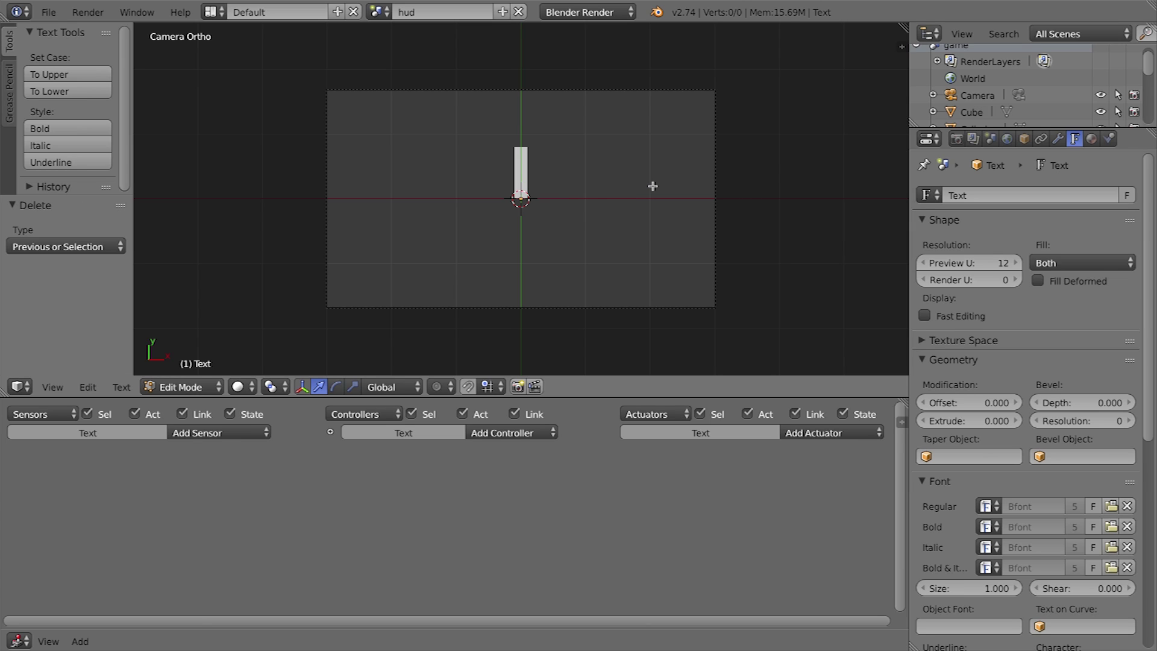
pyautogui.write('0')
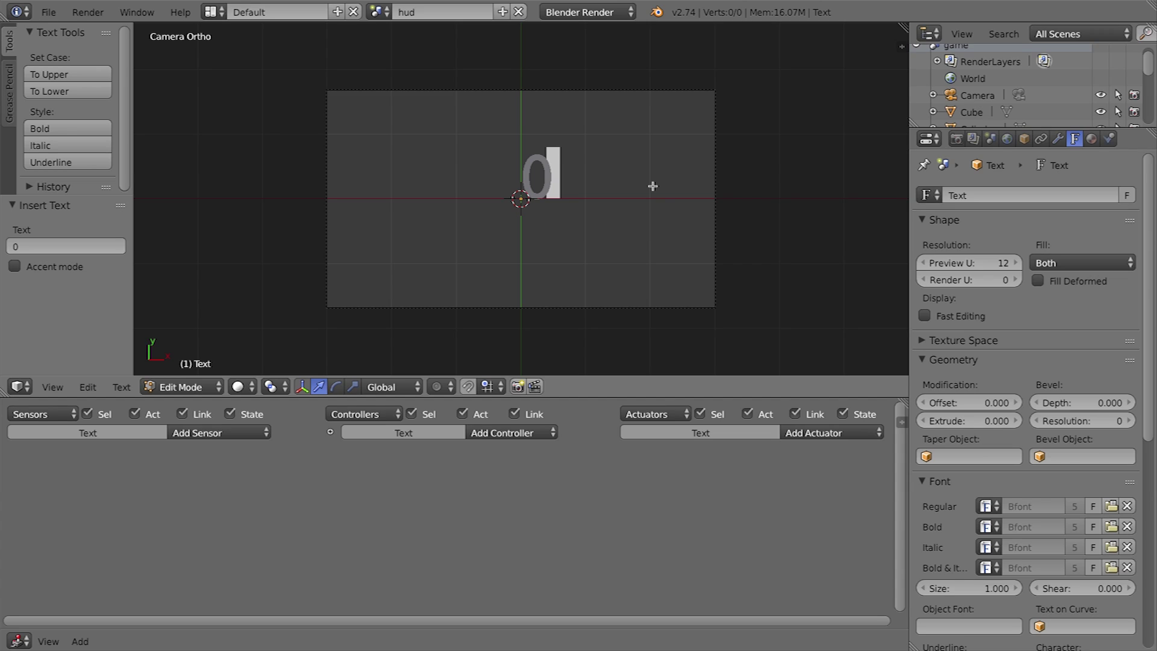
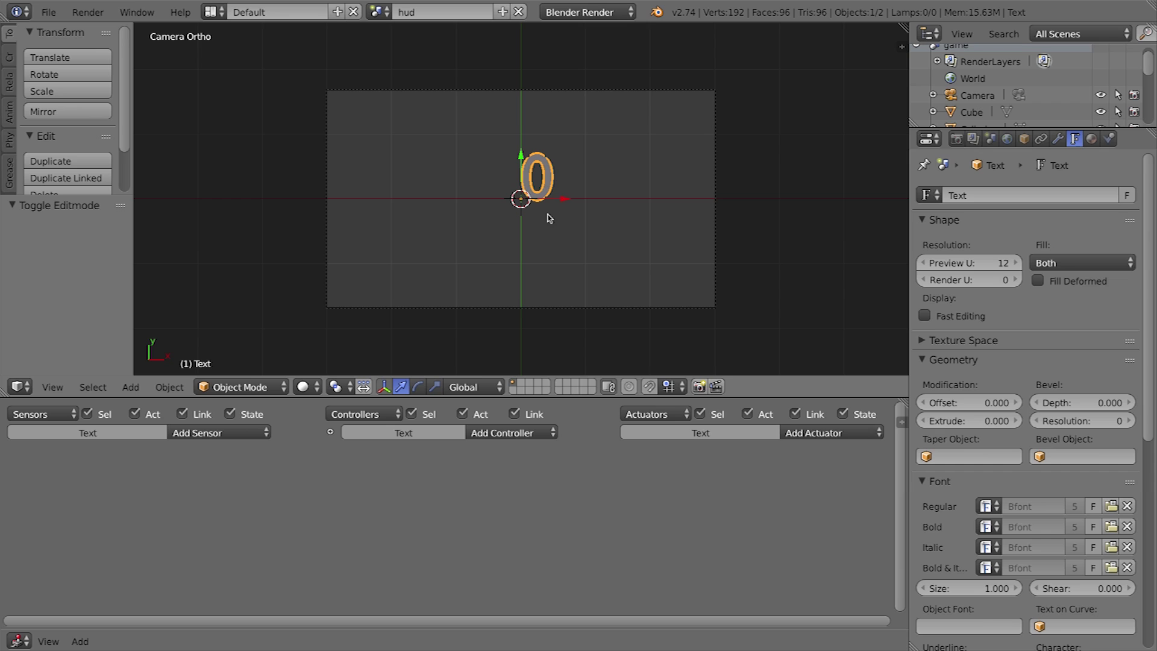
# - Scale the 0 text to about 0.54 and move it about 2.47 in X and 1.1 in Y, into the camera frame's upper-right corner
pyautogui.press('s')
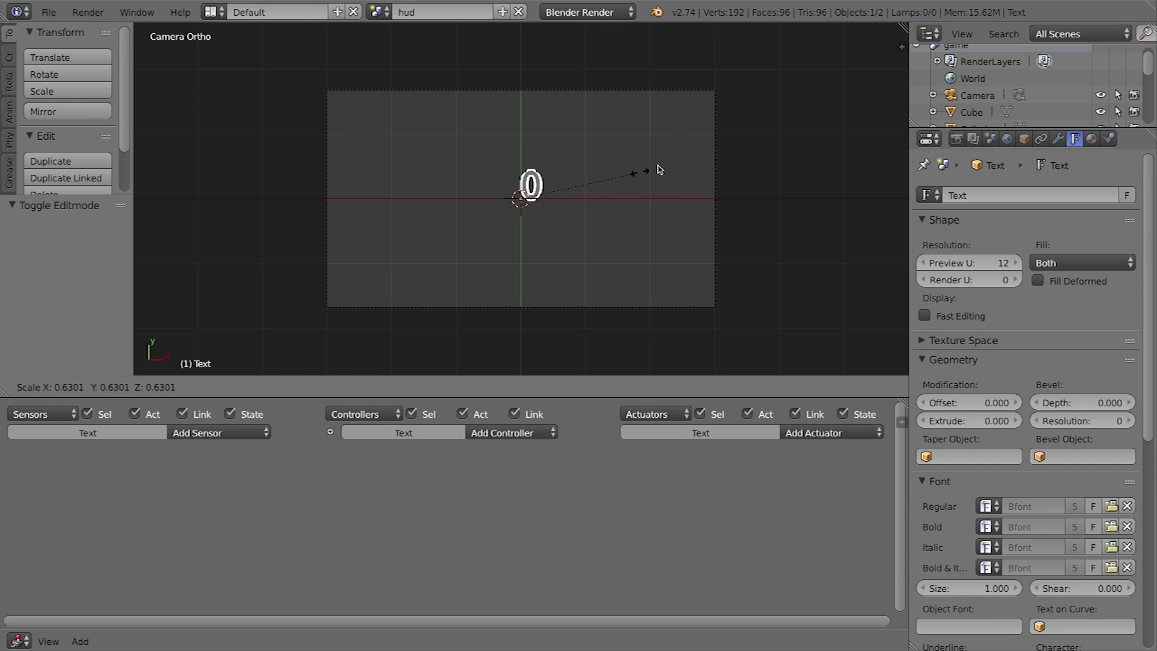
pyautogui.click(625, 181)
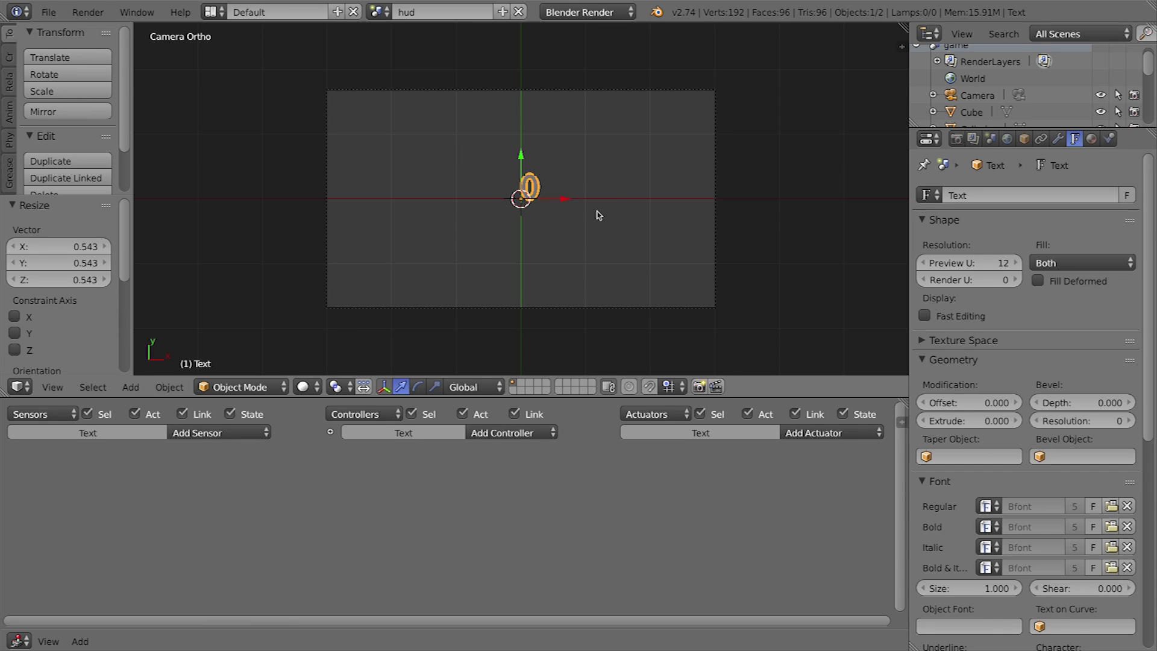
pyautogui.press('g')
pyautogui.click(739, 155)
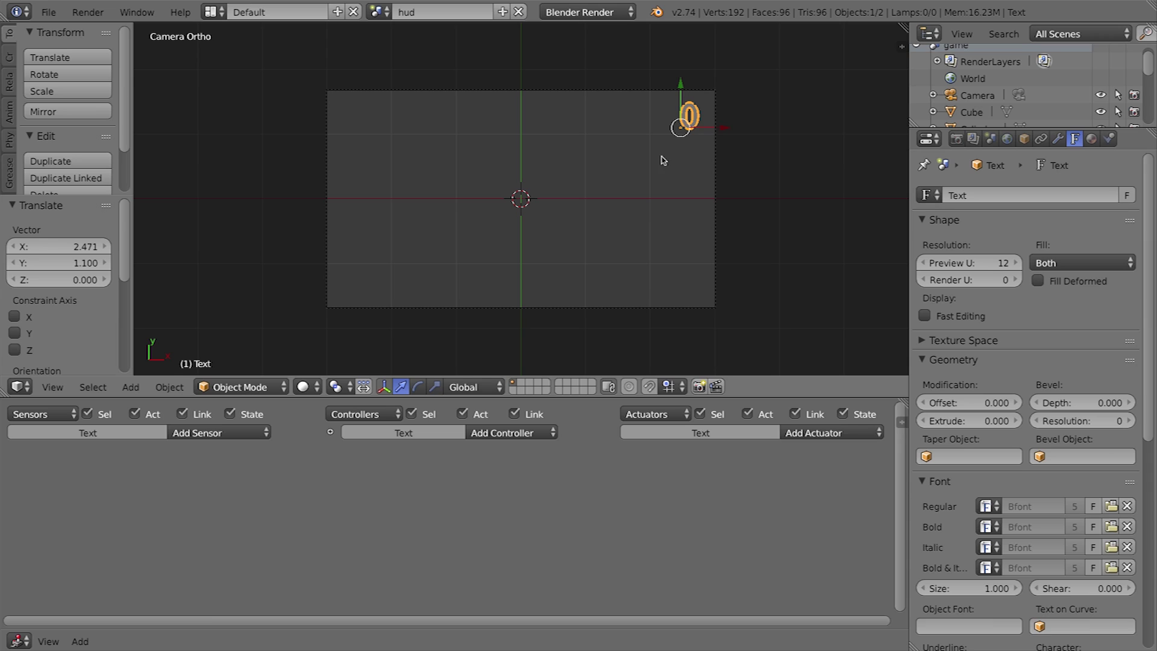
# - Move the 0 text by about 0.075 in X and 0.056 in Y, and align its paragraph Right
pyautogui.press('g')
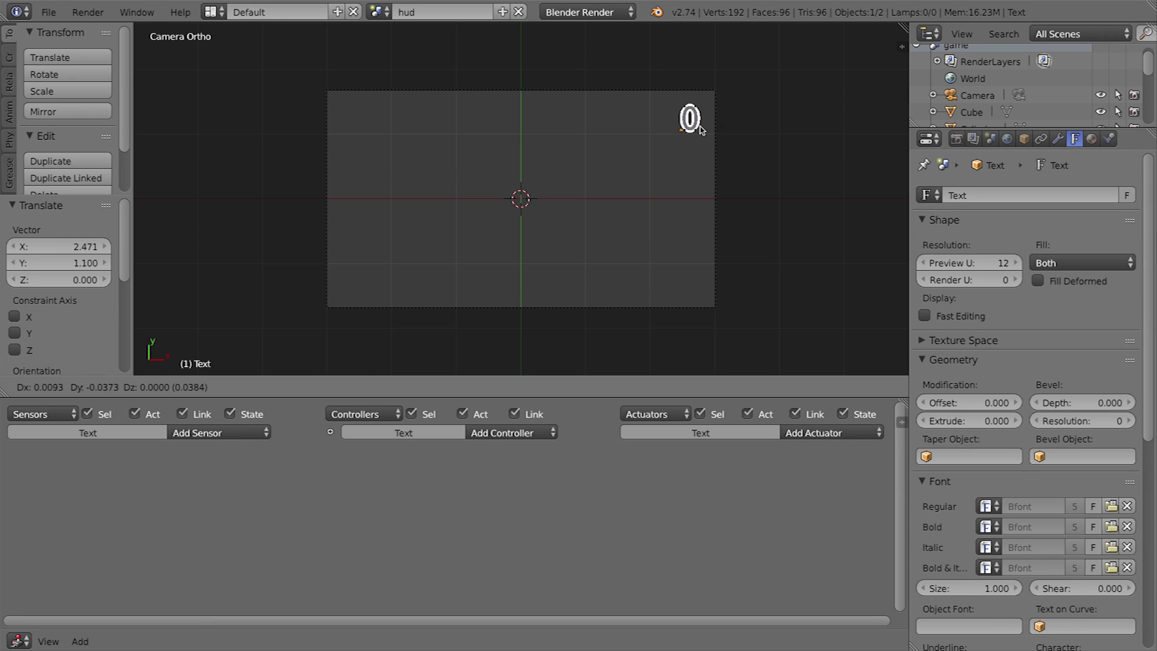
pyautogui.click(698, 142)
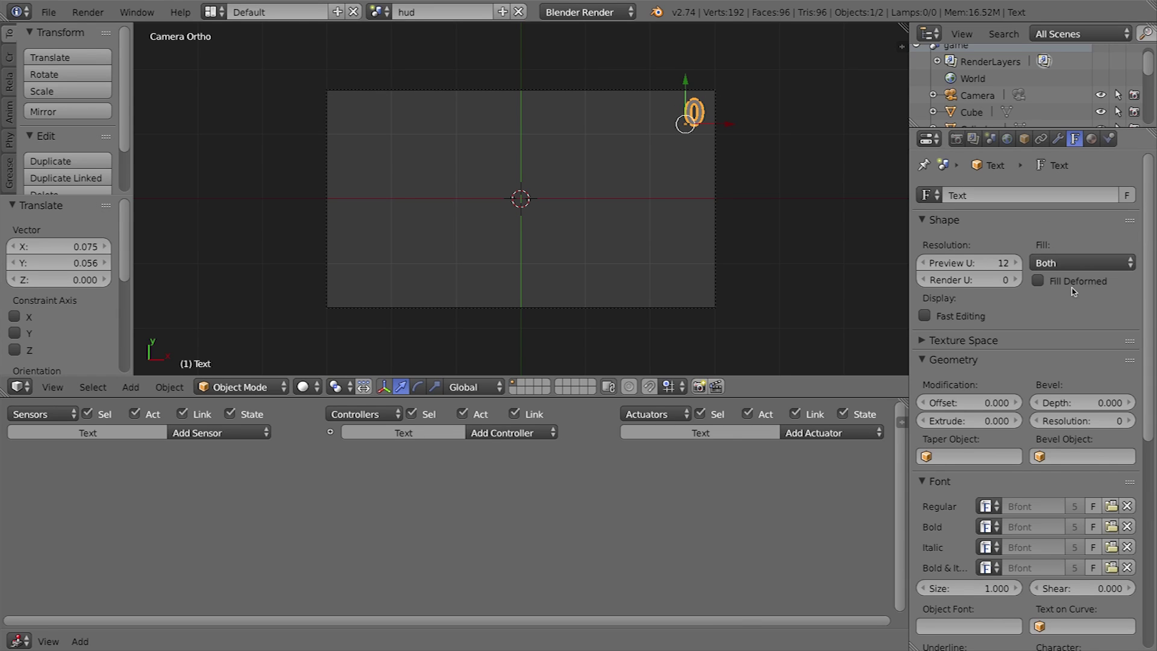
pyautogui.moveTo(1148, 254); pyautogui.dragTo(1144, 492)
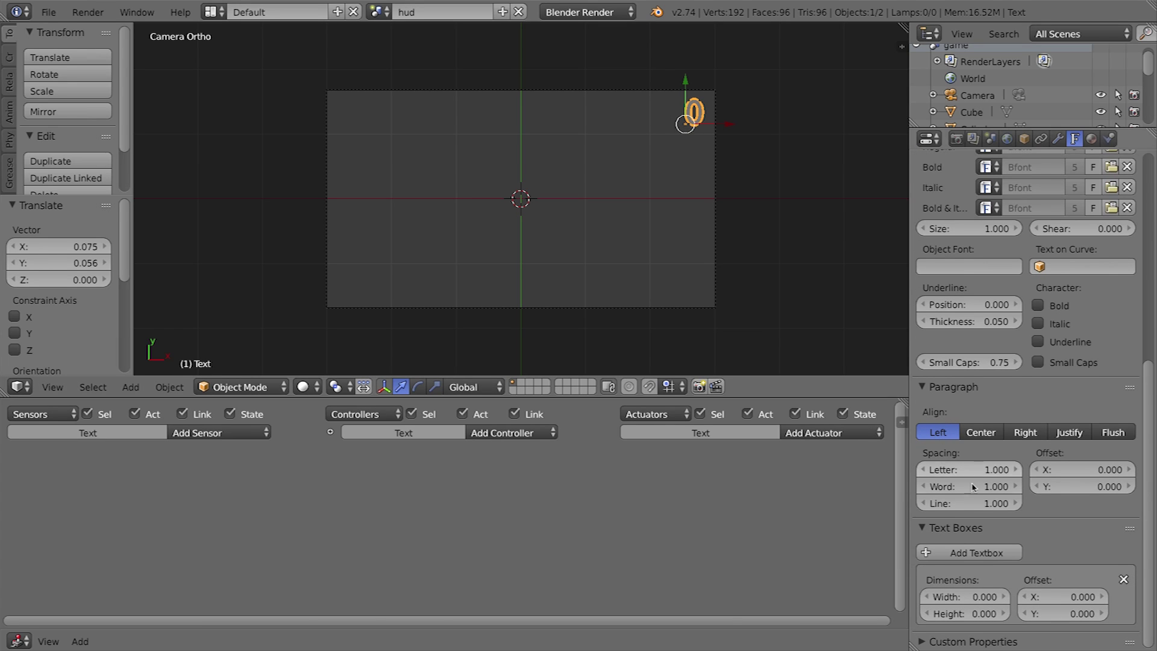
pyautogui.click(1025, 434)
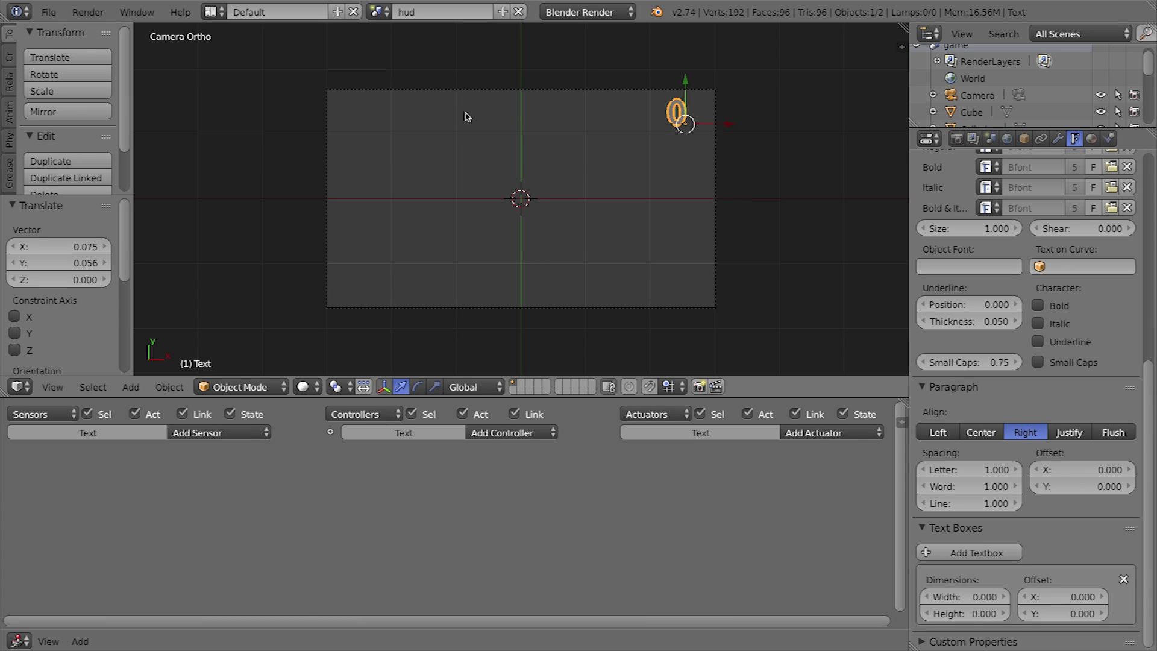
# - Test the right alignment by appending -0 to the text, and remove the extra characters to leave a single 0
pyautogui.press('Tab')
pyautogui.write('-0')
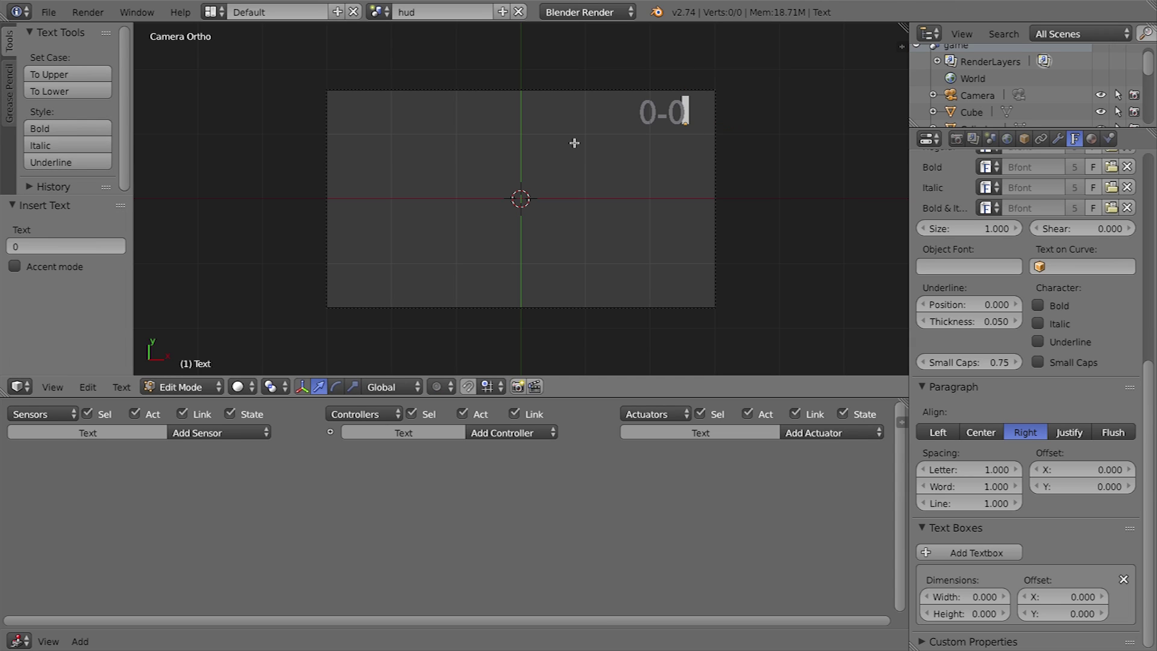
pyautogui.press('BackSpace')
pyautogui.press('BackSpace')
pyautogui.write('0')
pyautogui.press('BackSpace')
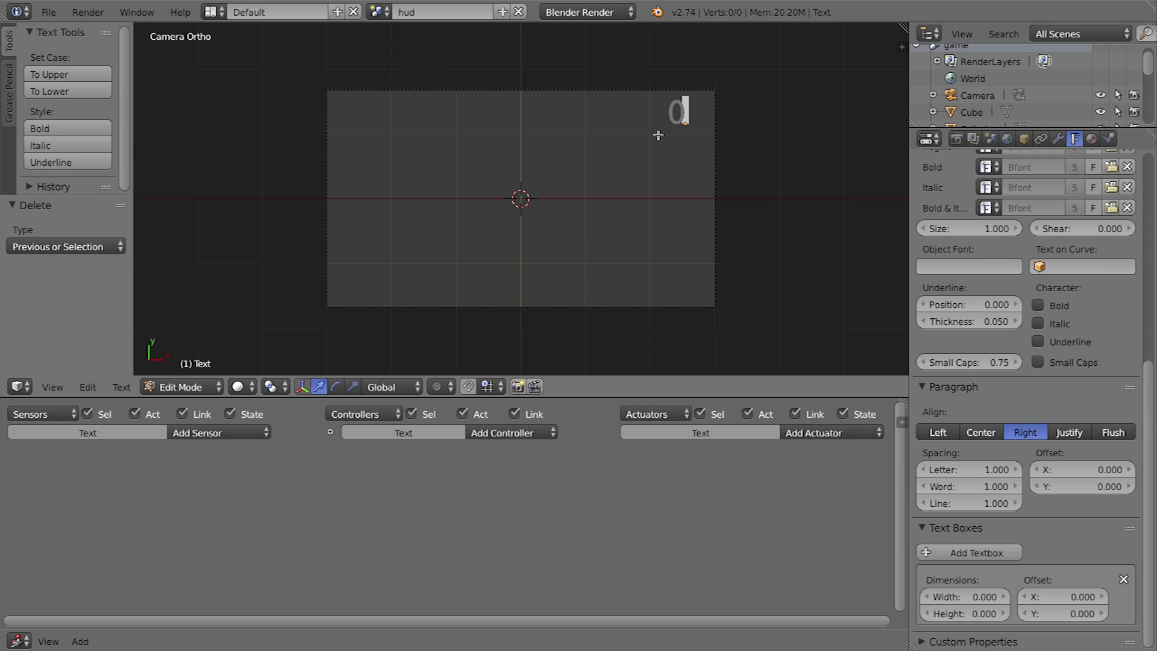
pyautogui.press('Tab')
# - Try shifting the 0 text along X near the camera frame's right edge, by about 0.213 and back by about 0.263
pyautogui.moveTo(724, 128); pyautogui.dragTo(737, 121)
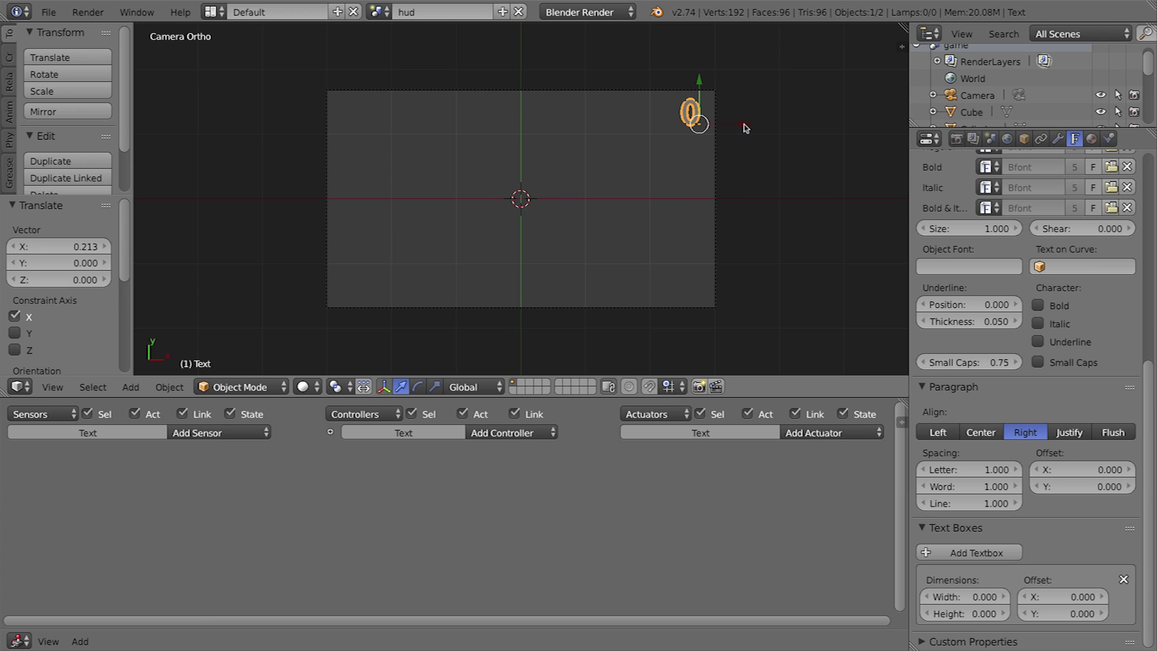
pyautogui.moveTo(738, 124); pyautogui.dragTo(704, 116)
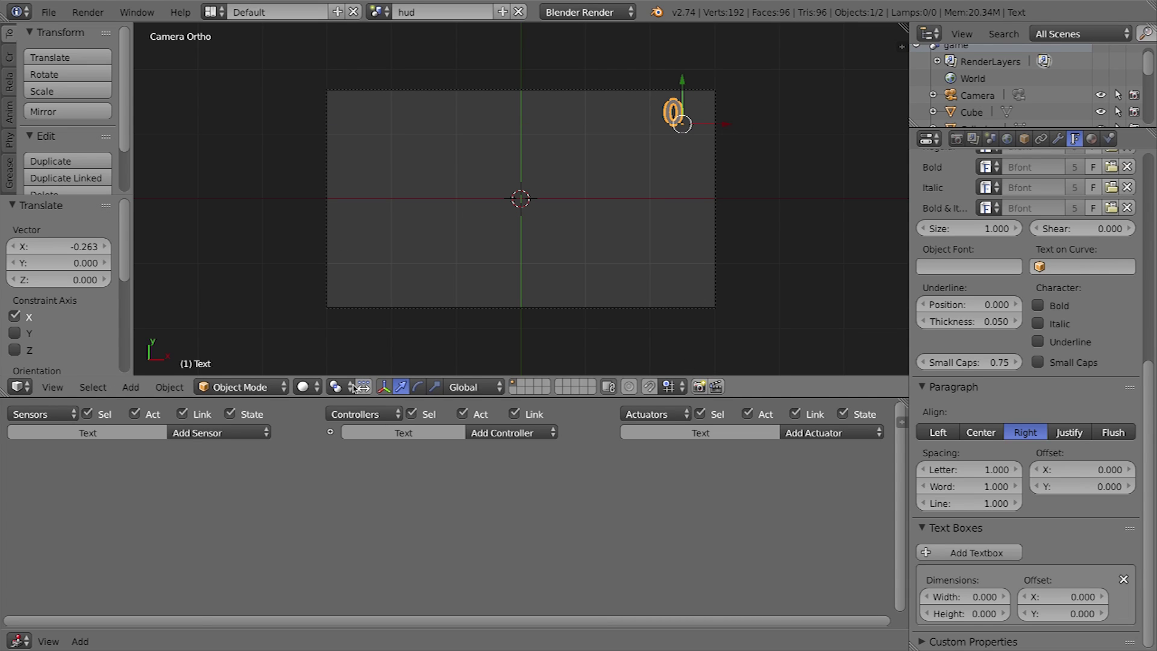
pyautogui.moveTo(723, 123); pyautogui.dragTo(726, 147)
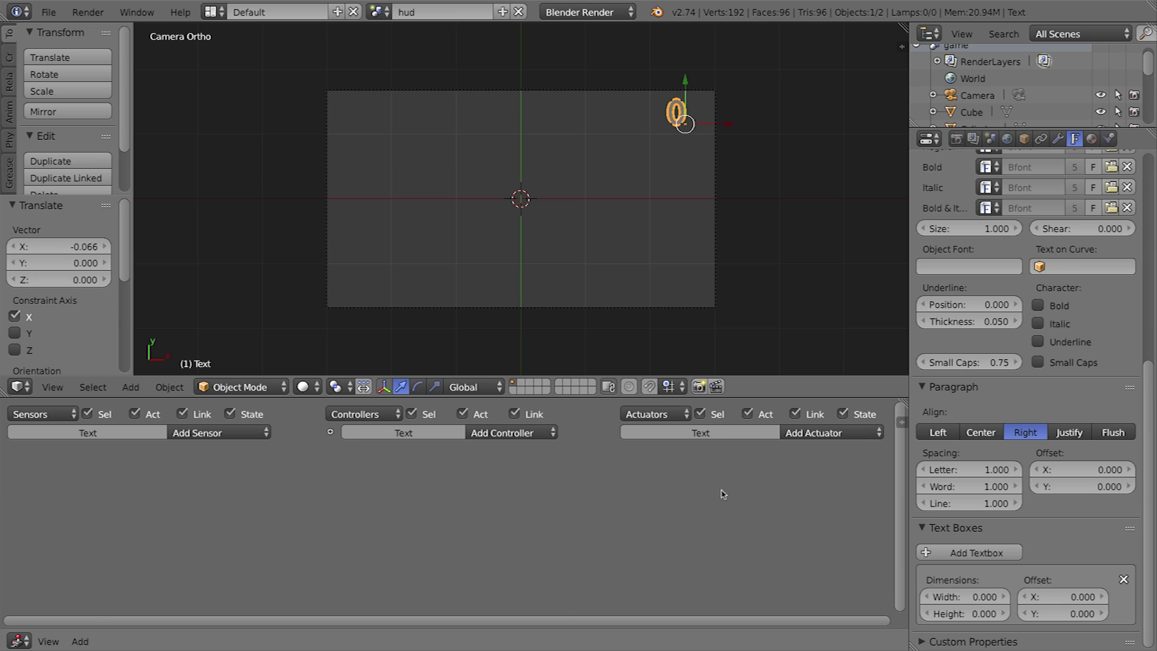
# - Add a Text game property and one additional game property to the 0 text object
pyautogui.click(902, 423)
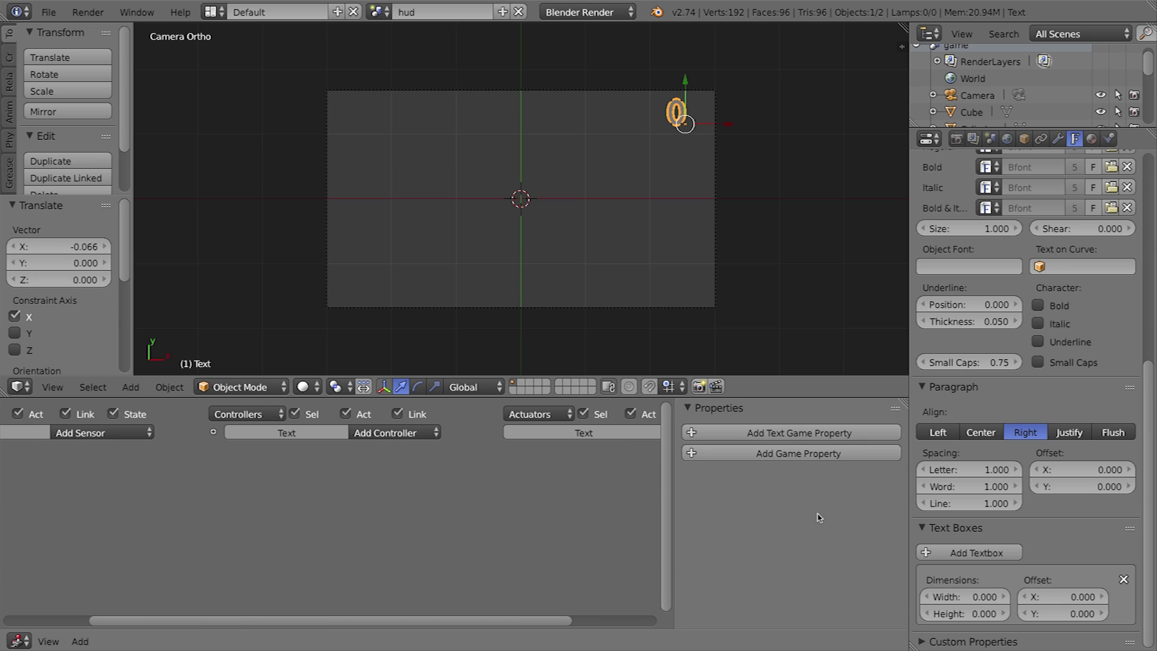
pyautogui.rightClick(545, 92)
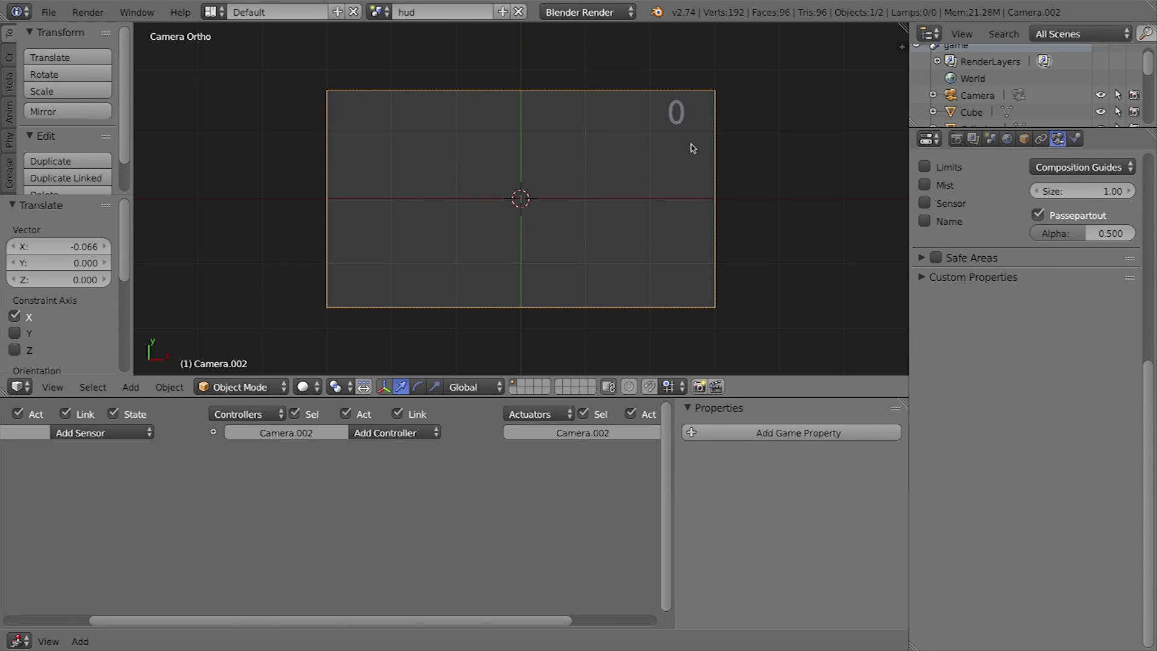
pyautogui.rightClick(684, 114)
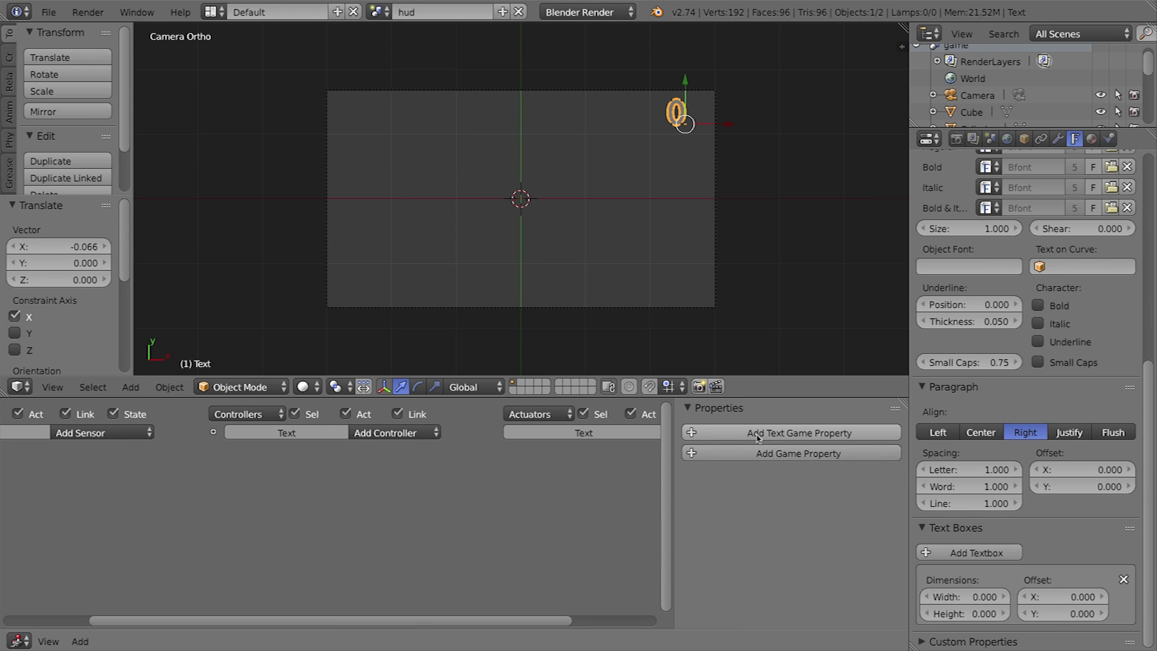
pyautogui.click(837, 434)
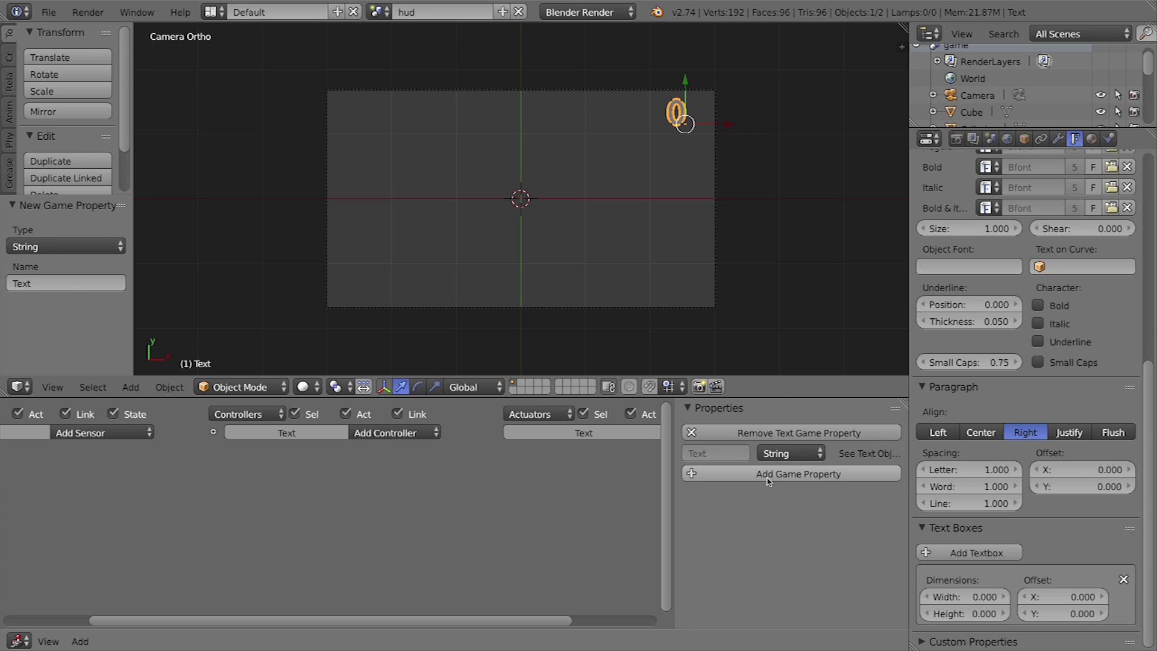
pyautogui.click(784, 475)
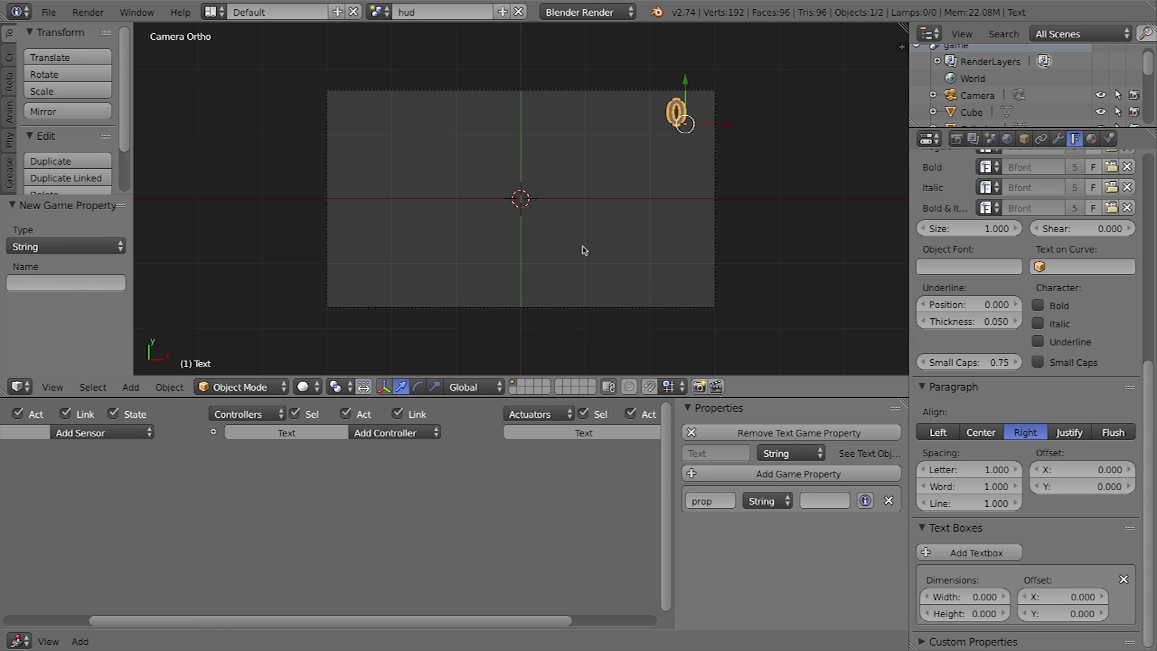
# - Switch to the game scene and examine the nearest coin's logic, including its Message actuator's recipient and subject
pyautogui.click(377, 13)
pyautogui.click(393, 37)
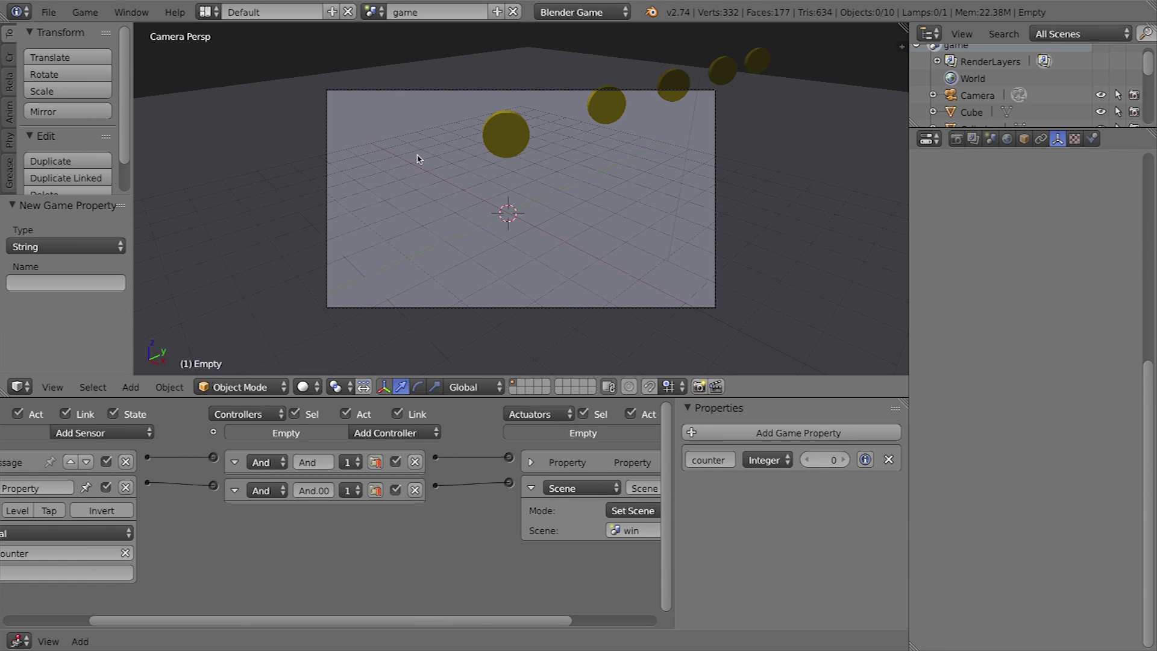
pyautogui.press('KP_0')
pyautogui.moveTo(522, 178); pyautogui.dragTo(530, 164, button='middle')
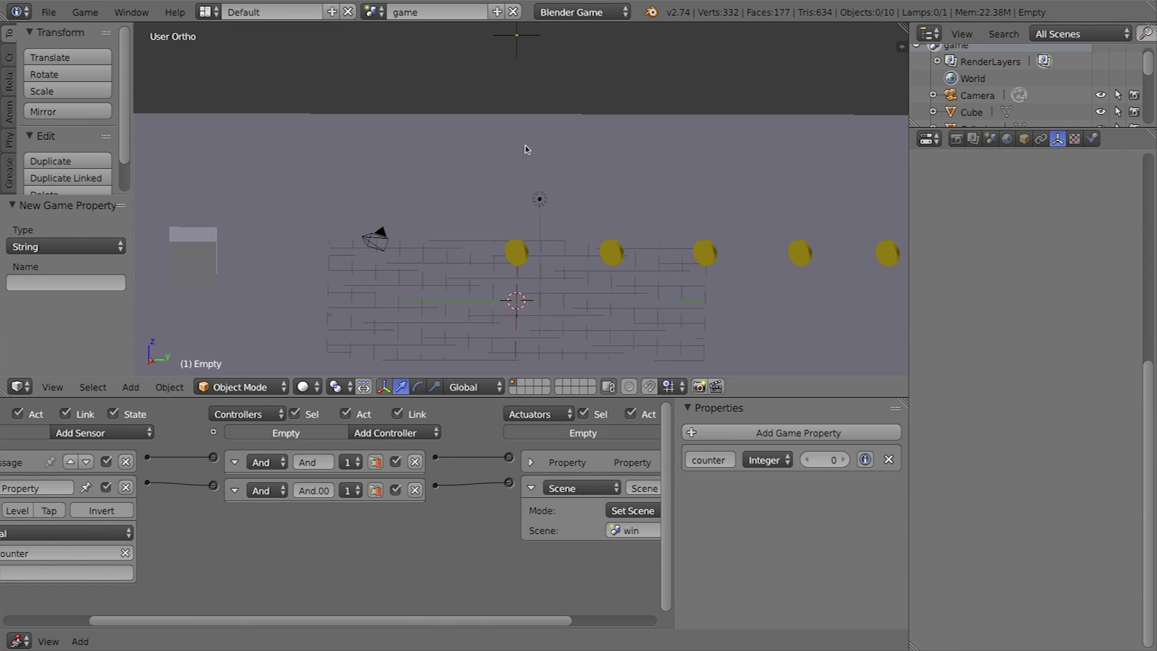
pyautogui.rightClick(513, 31)
pyautogui.moveTo(538, 77); pyautogui.dragTo(525, 147, button='middle')
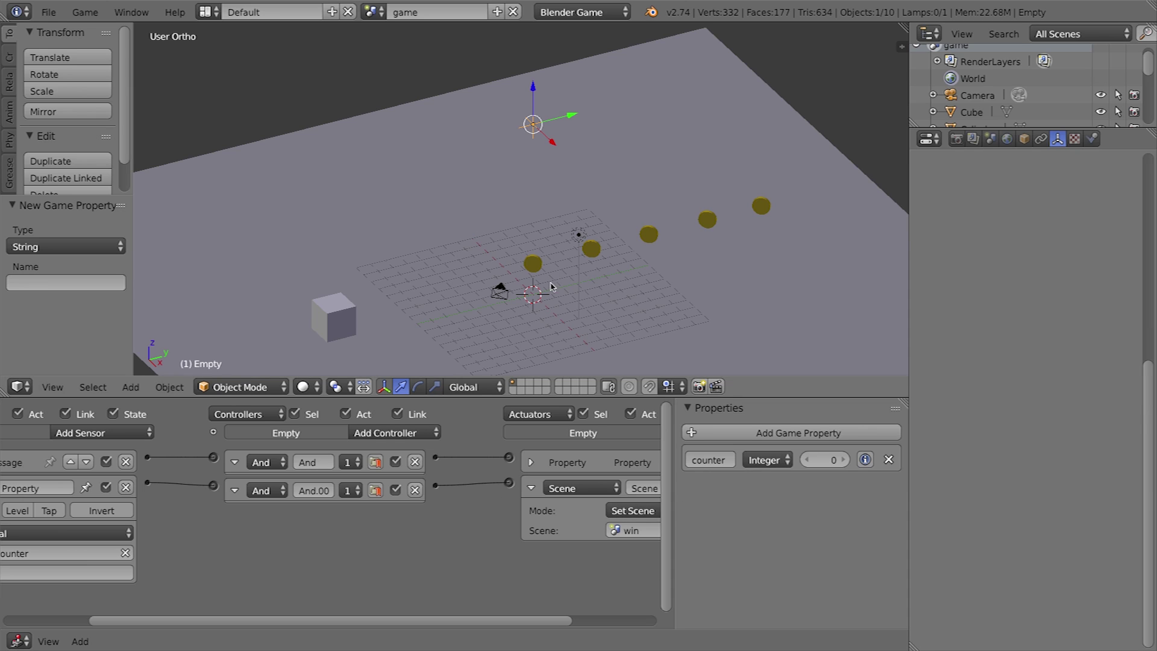
pyautogui.rightClick(533, 265)
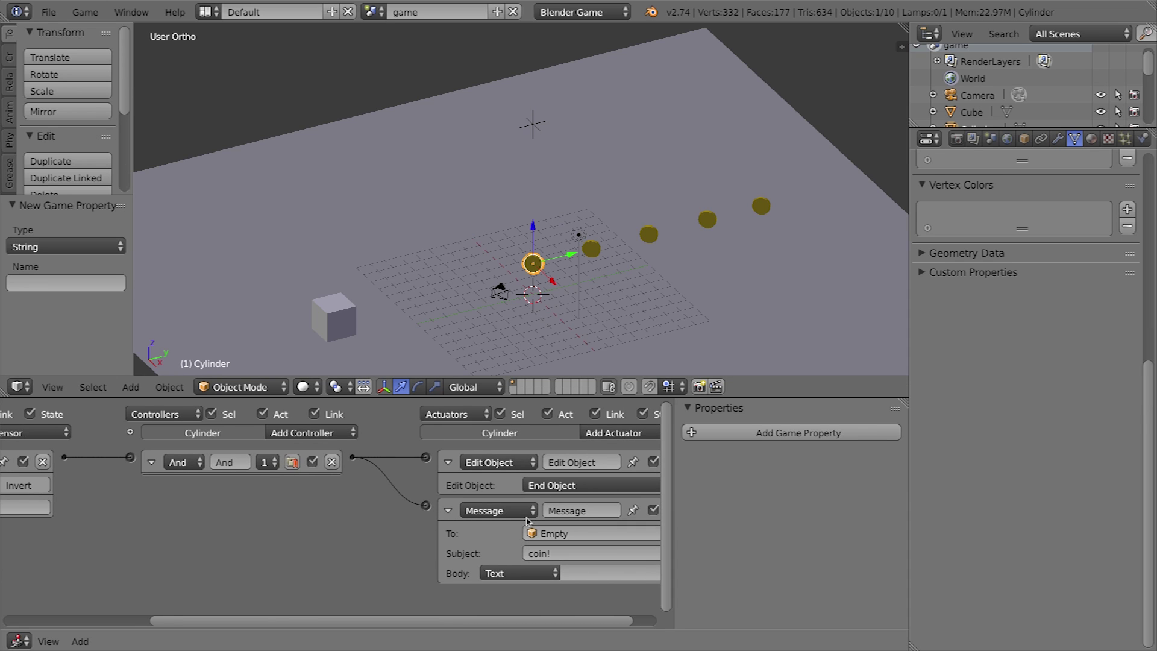
pyautogui.keyDown('ctrl'); pyautogui.hscroll(2, 530, 521); pyautogui.keyUp('ctrl')
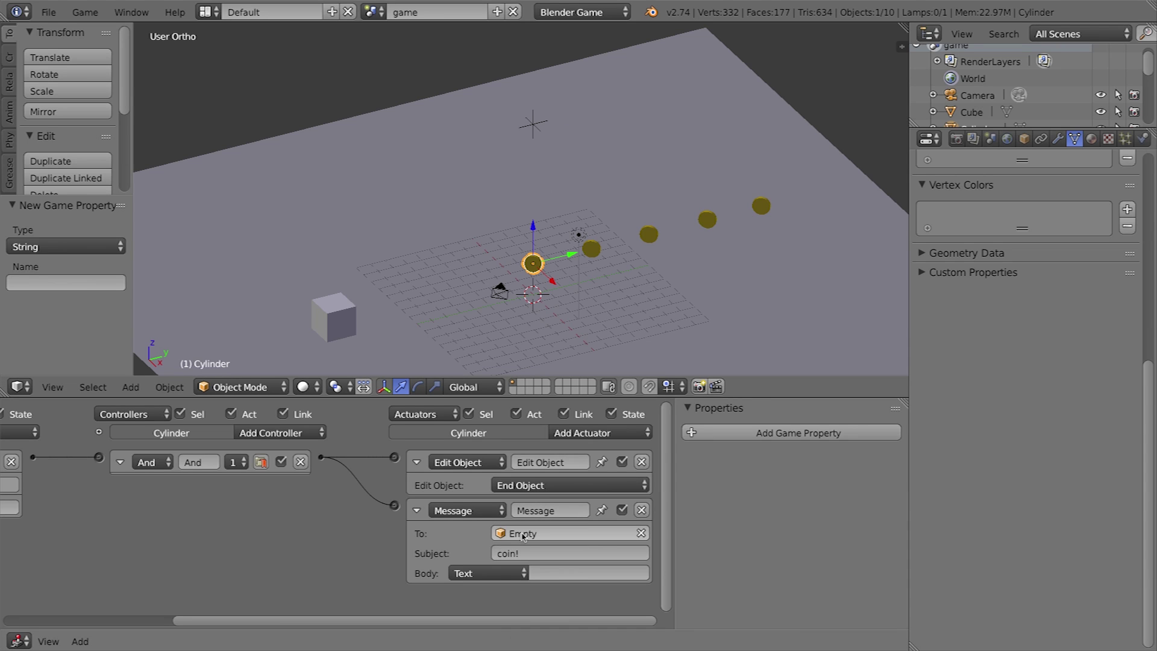
# - Examine the Empty's Message and Property sensors and the Property and Scene actuators they drive
pyautogui.rightClick(533, 125)
pyautogui.keyDown('ctrl'); pyautogui.hscroll(-5, 68, 475); pyautogui.keyUp('ctrl')
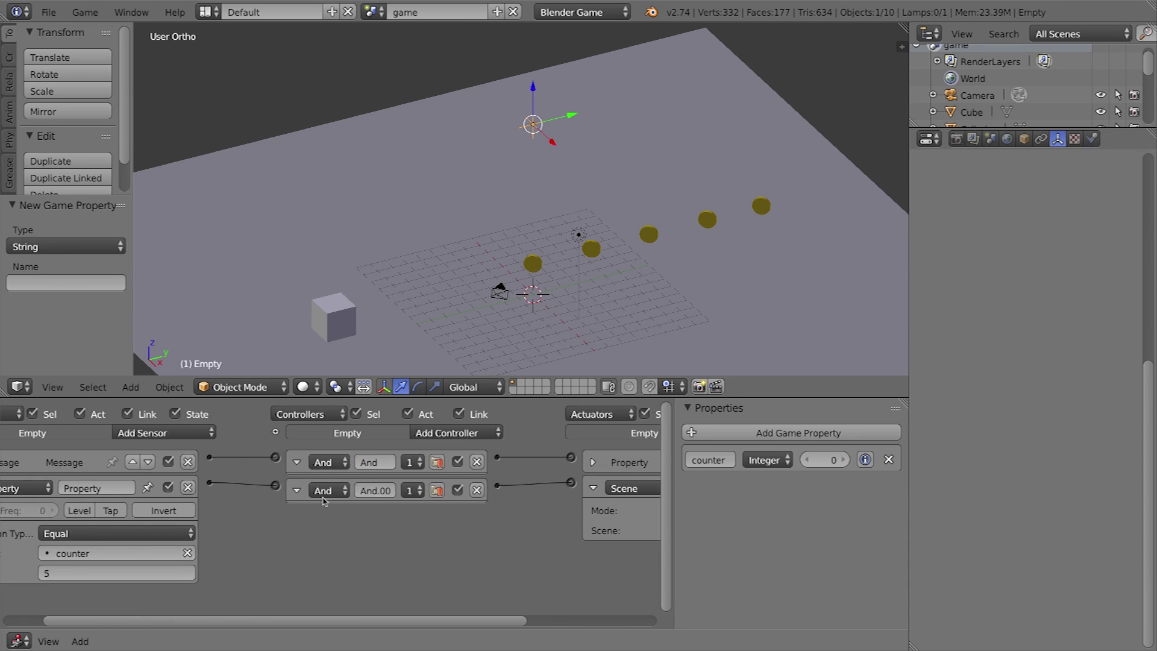
pyautogui.click(18, 462)
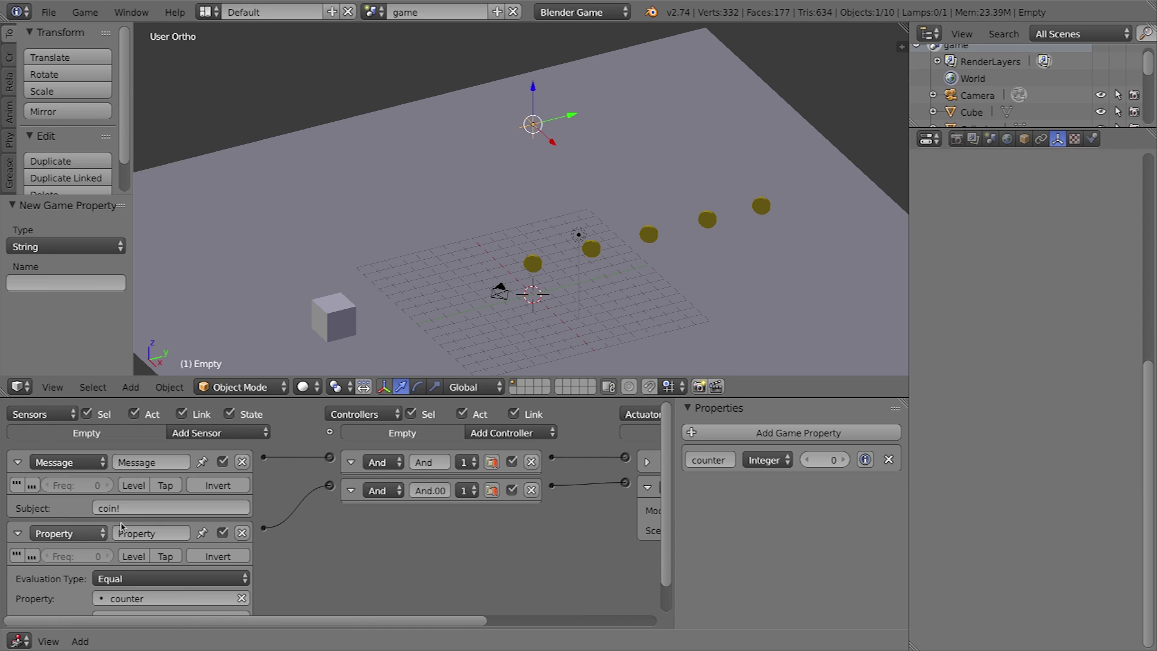
pyautogui.keyDown('ctrl'); pyautogui.hscroll(6, 283, 473); pyautogui.keyUp('ctrl')
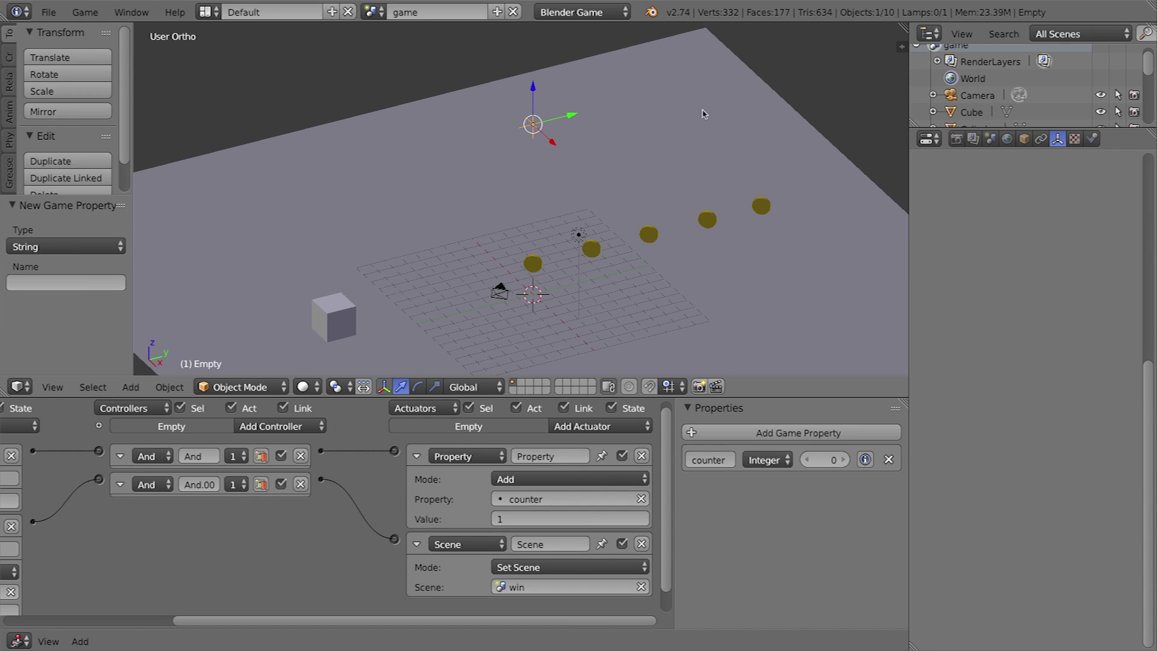
pyautogui.click(577, 12)
# - Switch back to the hud scene and view it through its camera
pyautogui.click(373, 11)
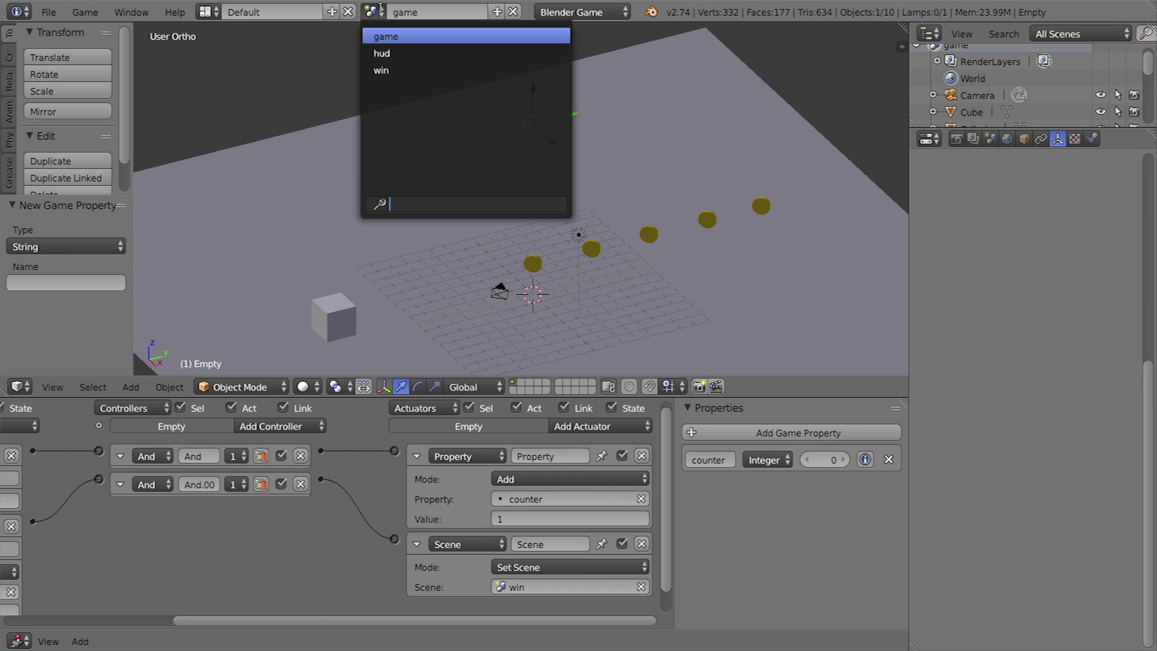
pyautogui.click(389, 55)
pyautogui.moveTo(608, 301); pyautogui.dragTo(592, 286, button='middle')
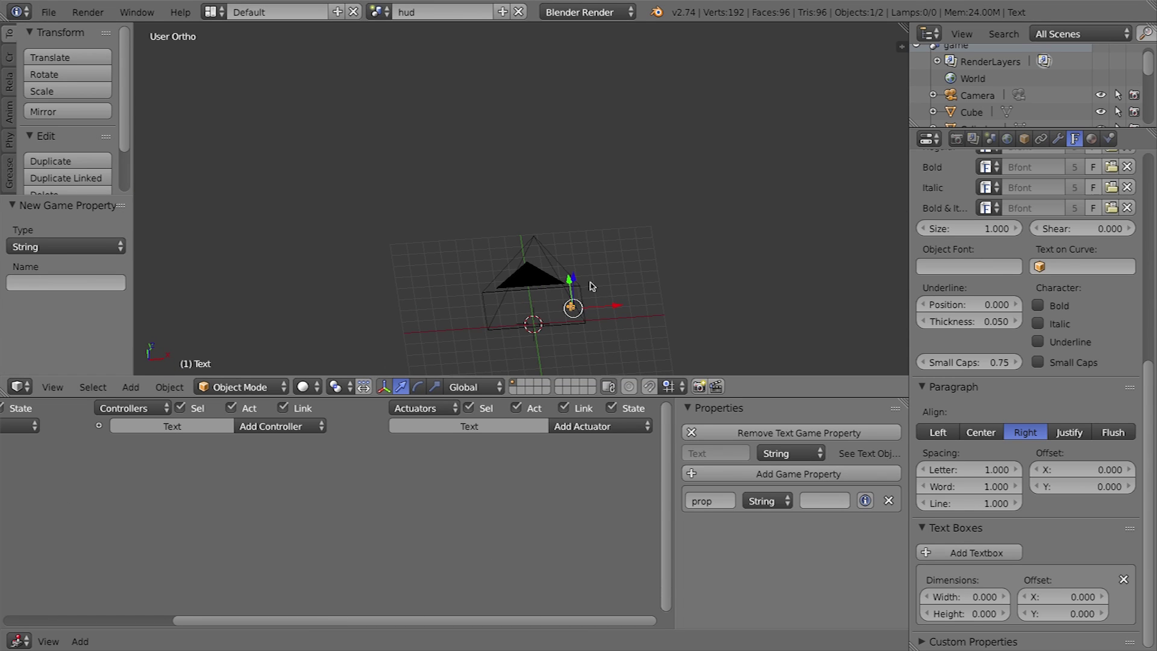
pyautogui.press('KP_0')
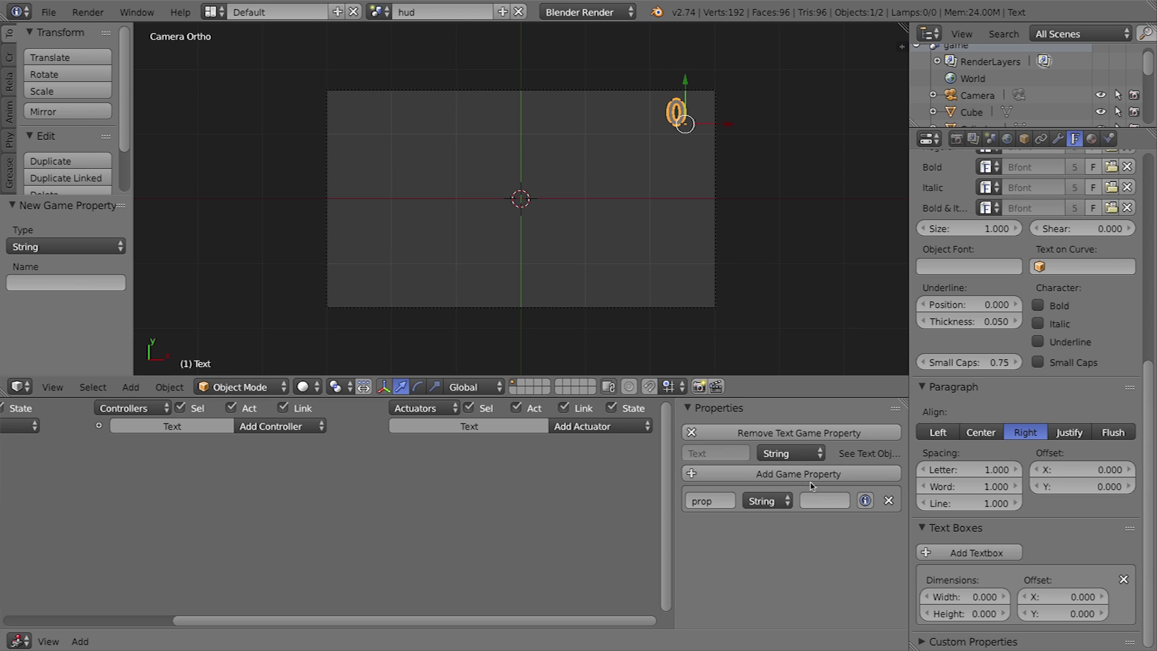
# - Rename the text object's additional game property to counter and set its type to Integer
pyautogui.click(725, 501)
pyautogui.write('counter')
pyautogui.press('Return')
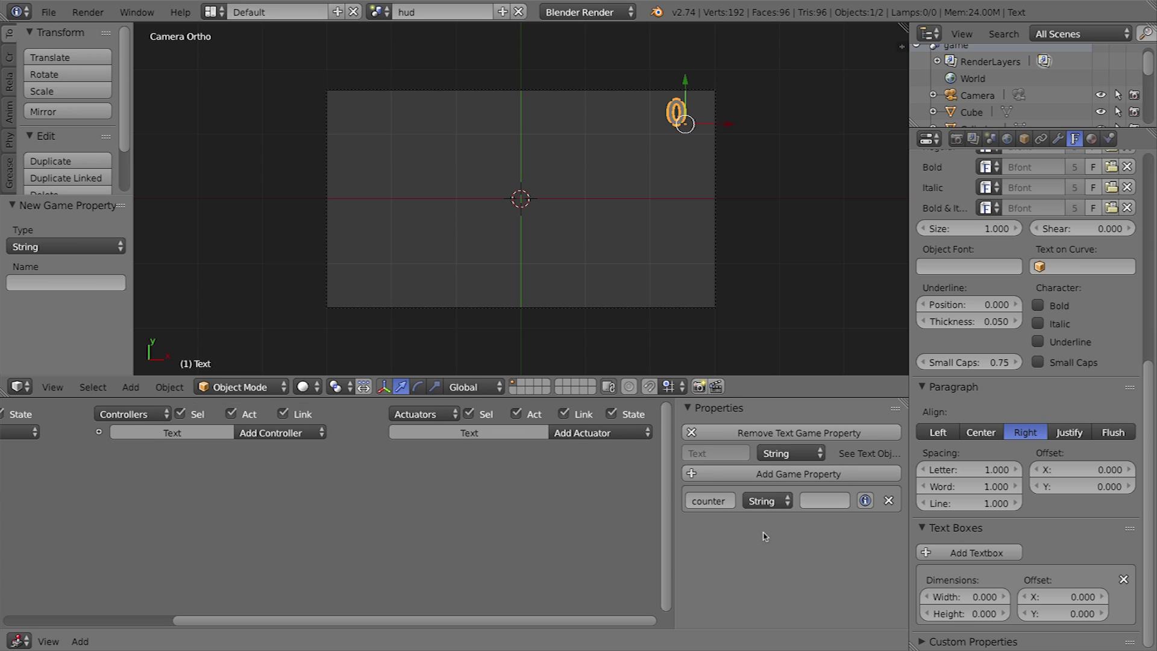
pyautogui.click(780, 505)
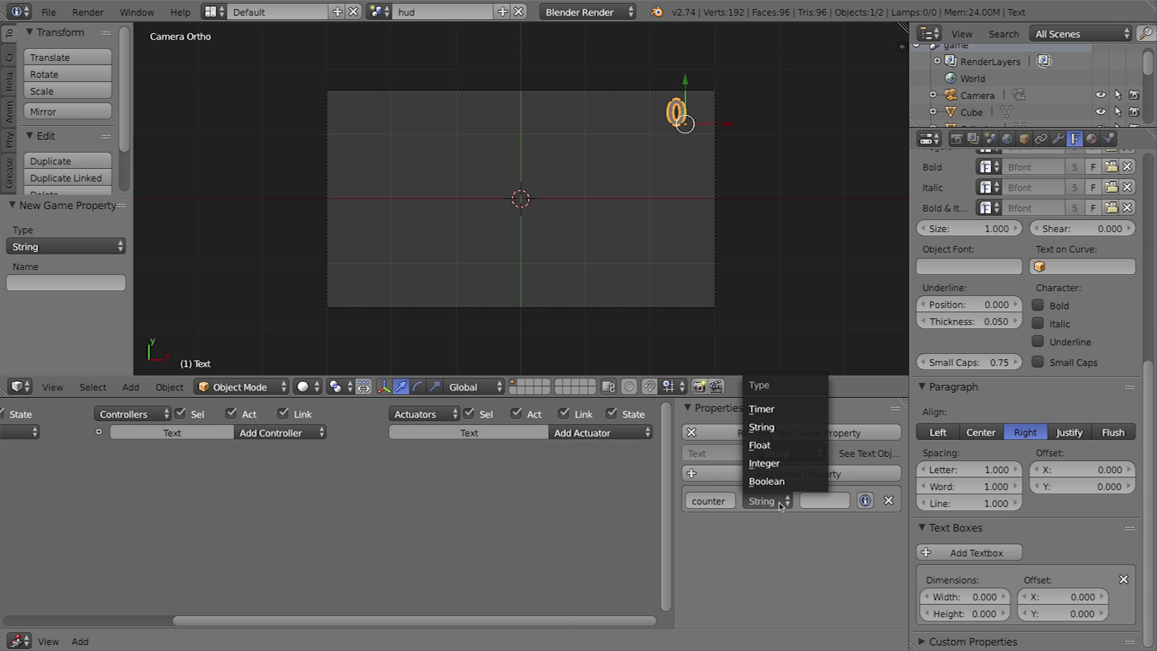
pyautogui.click(781, 464)
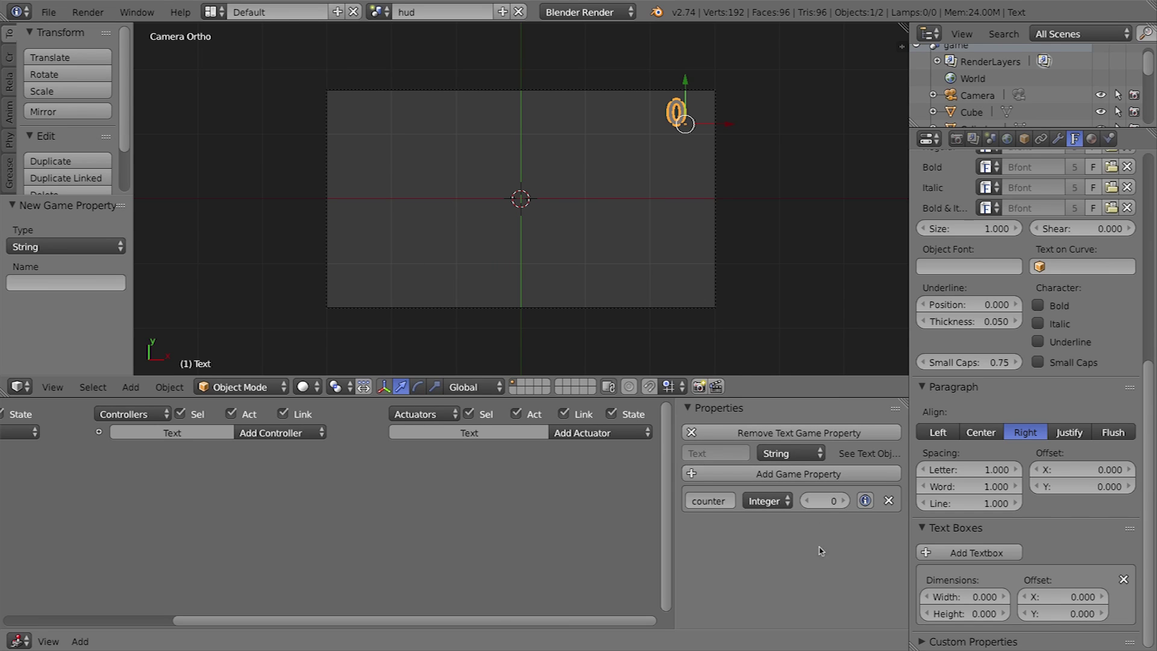
# - Add a Message sensor to the text object with the subject coin!
pyautogui.scroll(-2, 605, 500)
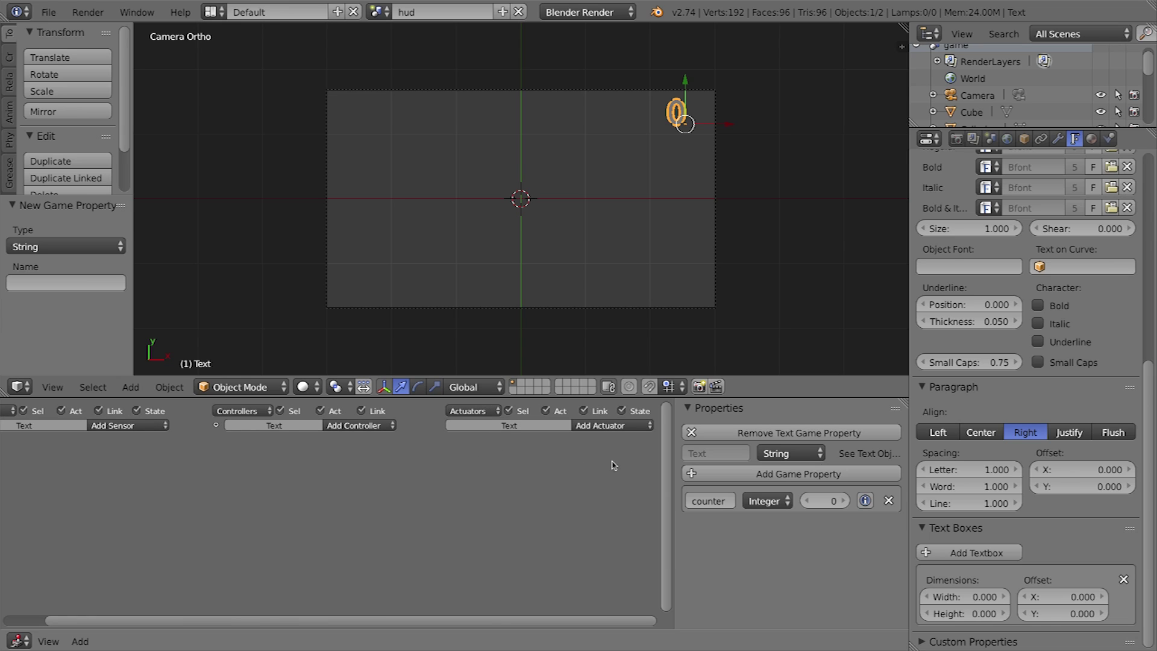
pyautogui.press('n')
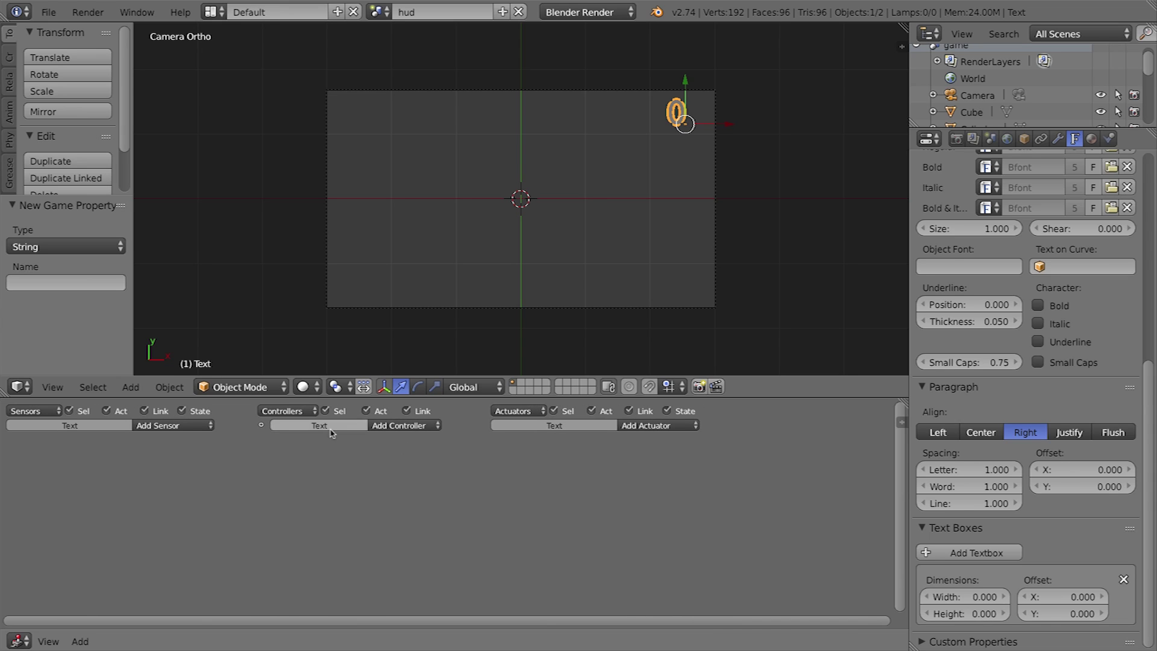
pyautogui.scroll(2, 333, 435)
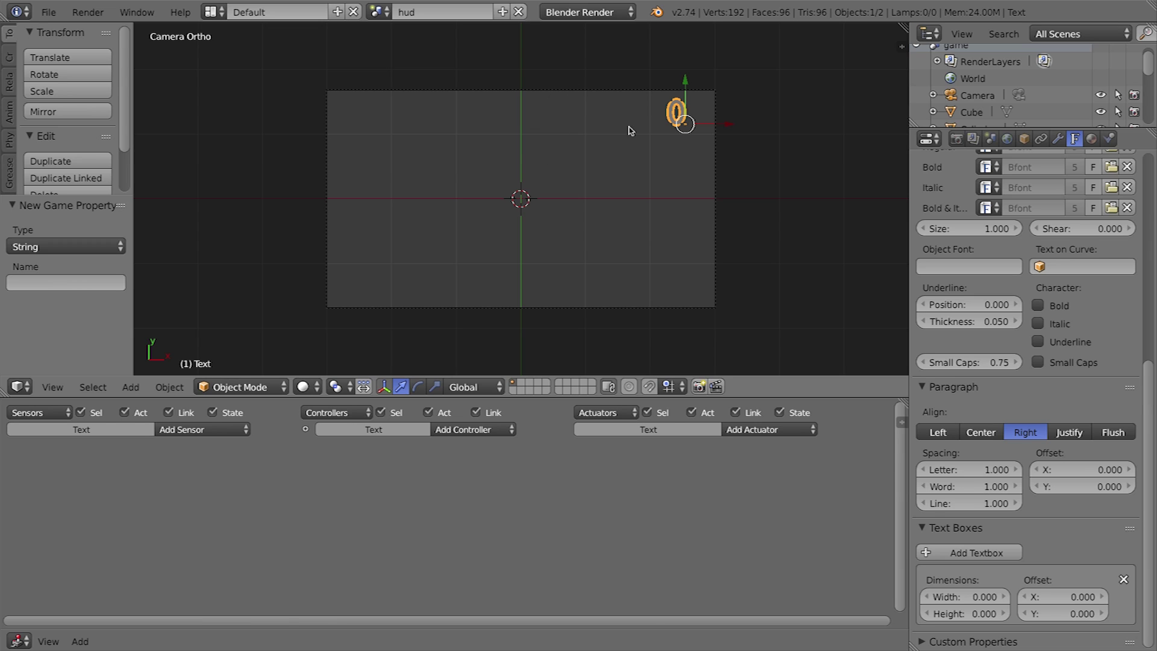
pyautogui.click(182, 429)
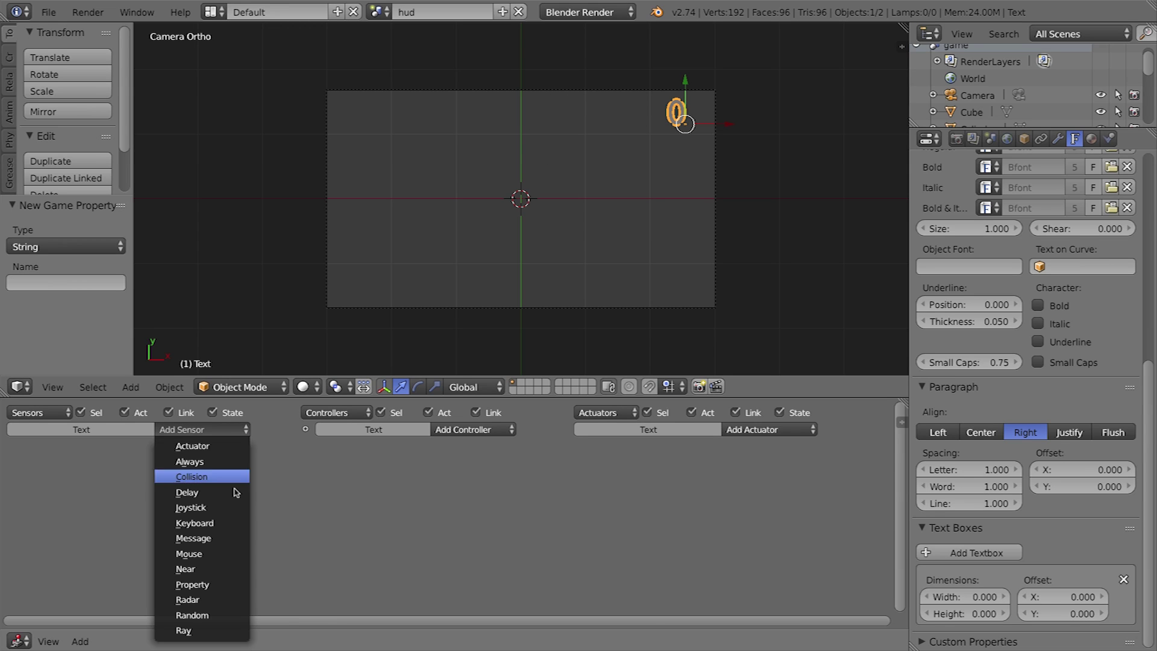
pyautogui.click(225, 538)
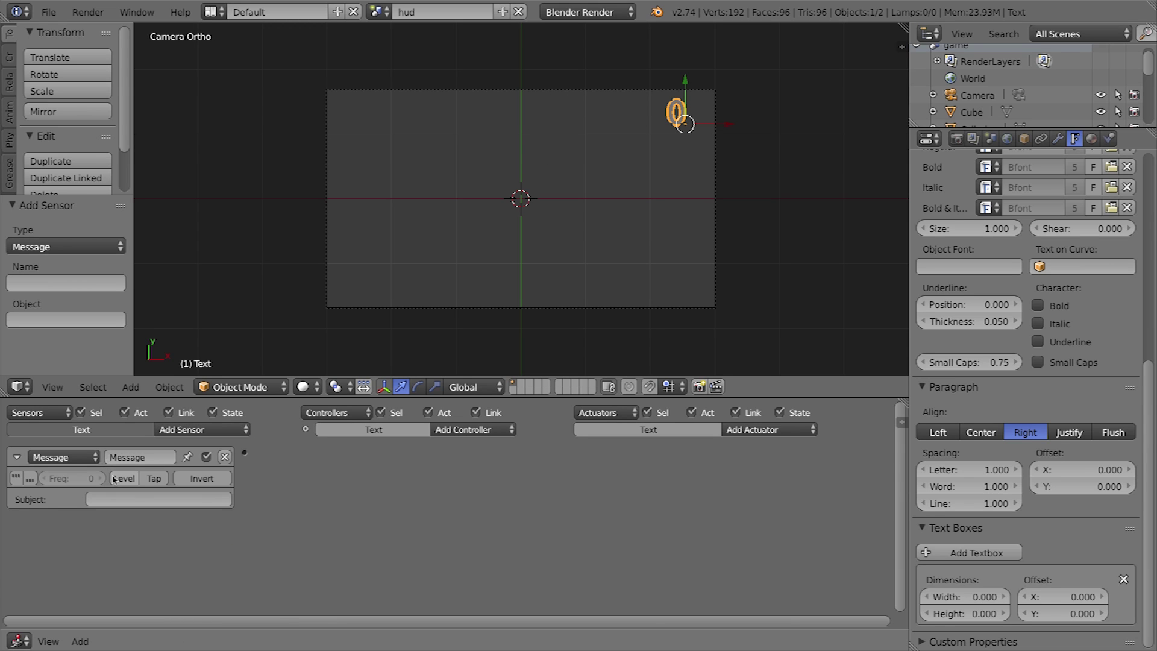
pyautogui.click(141, 500)
pyautogui.press('Return')
pyautogui.press('n')
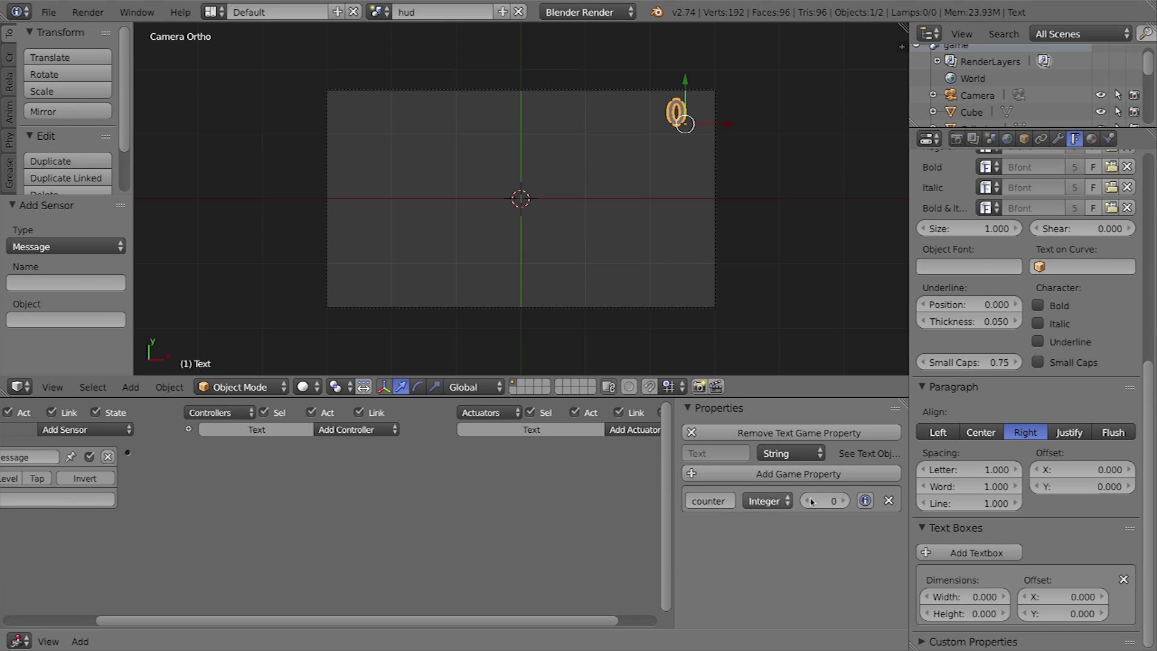
pyautogui.press('n')
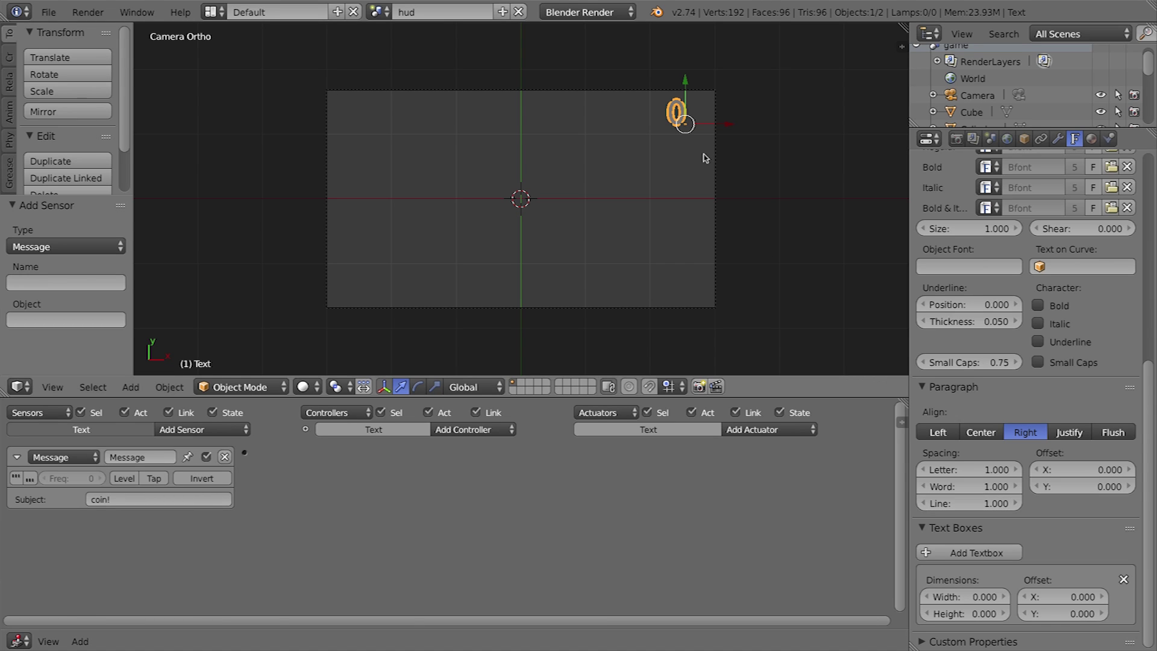
# - Add a Property actuator to the text object and link the coin! Message sensor to it
pyautogui.press('n')
pyautogui.press('n')
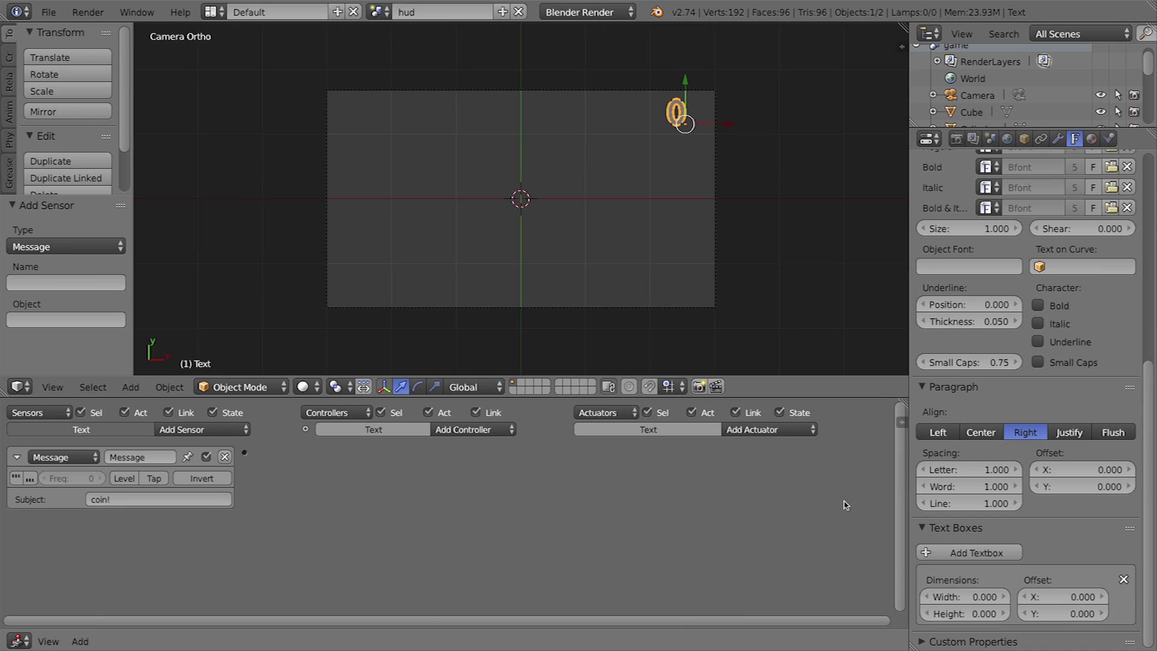
pyautogui.press('n')
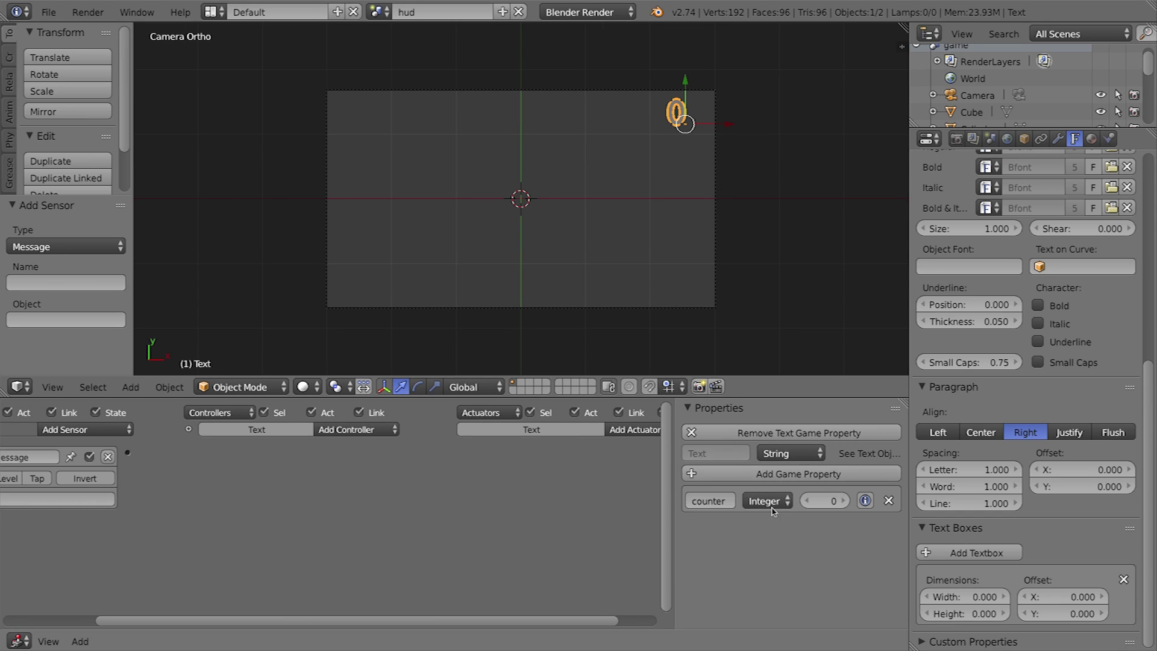
pyautogui.press('n')
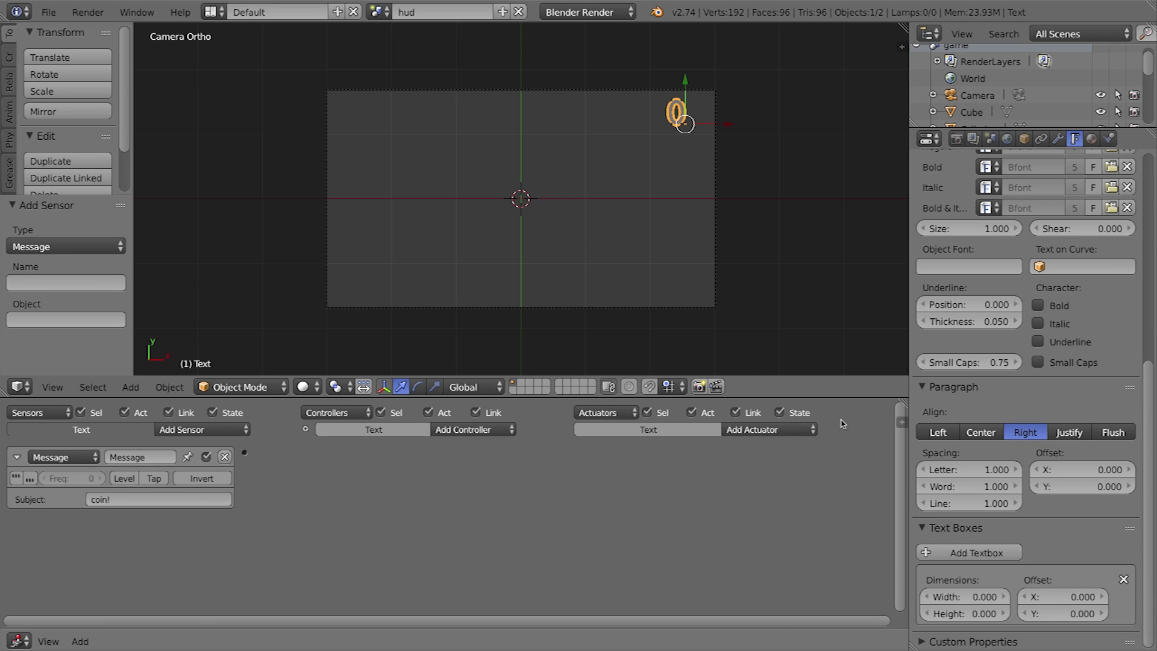
pyautogui.click(800, 432)
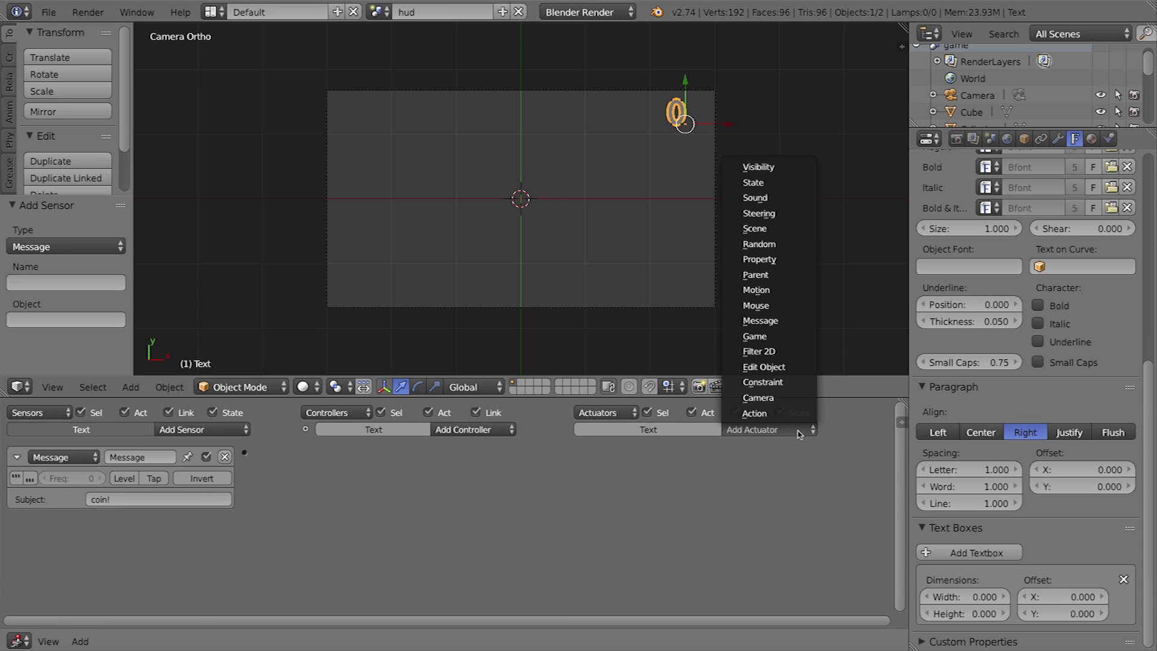
pyautogui.click(787, 261)
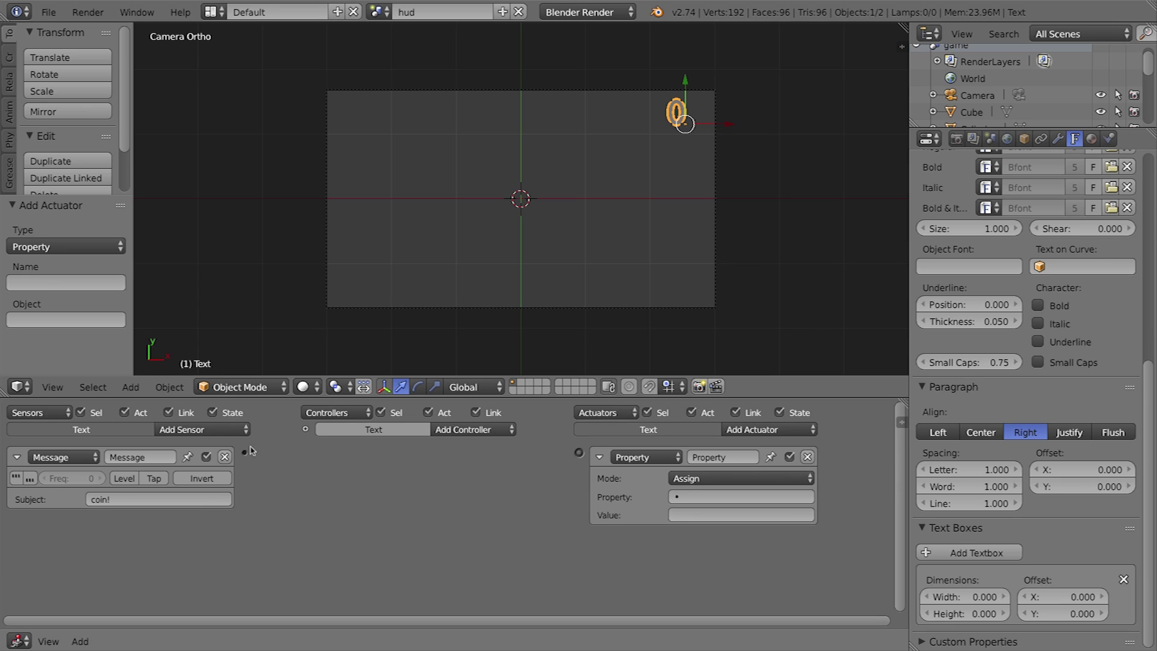
pyautogui.moveTo(244, 453); pyautogui.dragTo(578, 453)
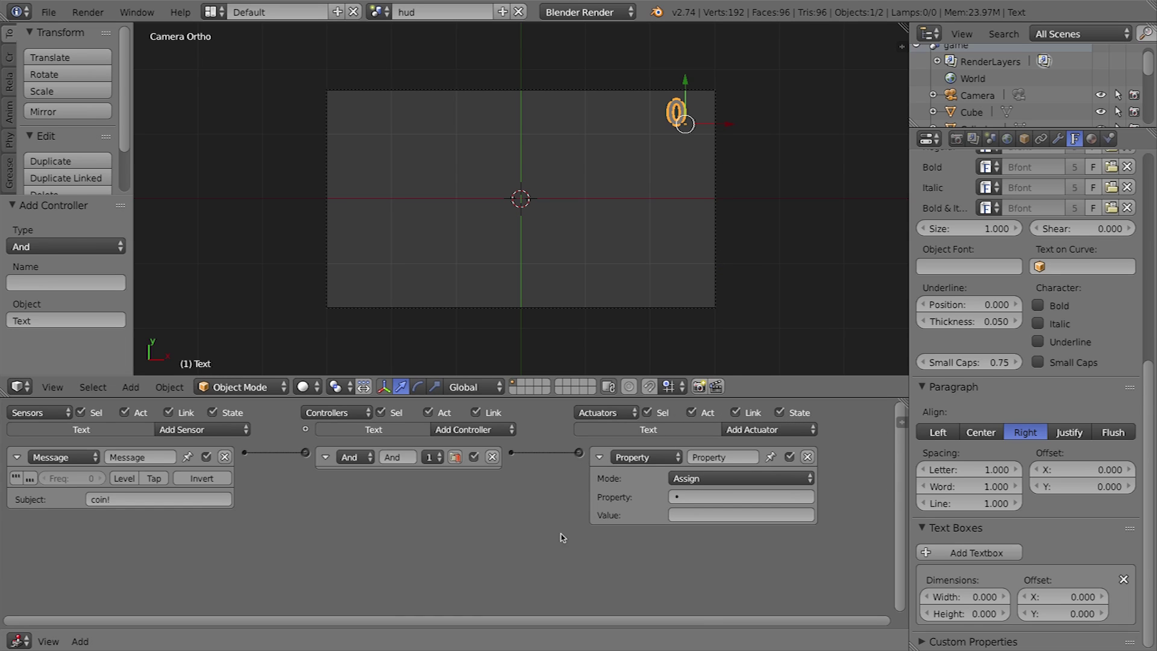
# - Set the text object's Property actuator to Add mode on the counter property with a value of 1
pyautogui.click(703, 480)
pyautogui.click(707, 447)
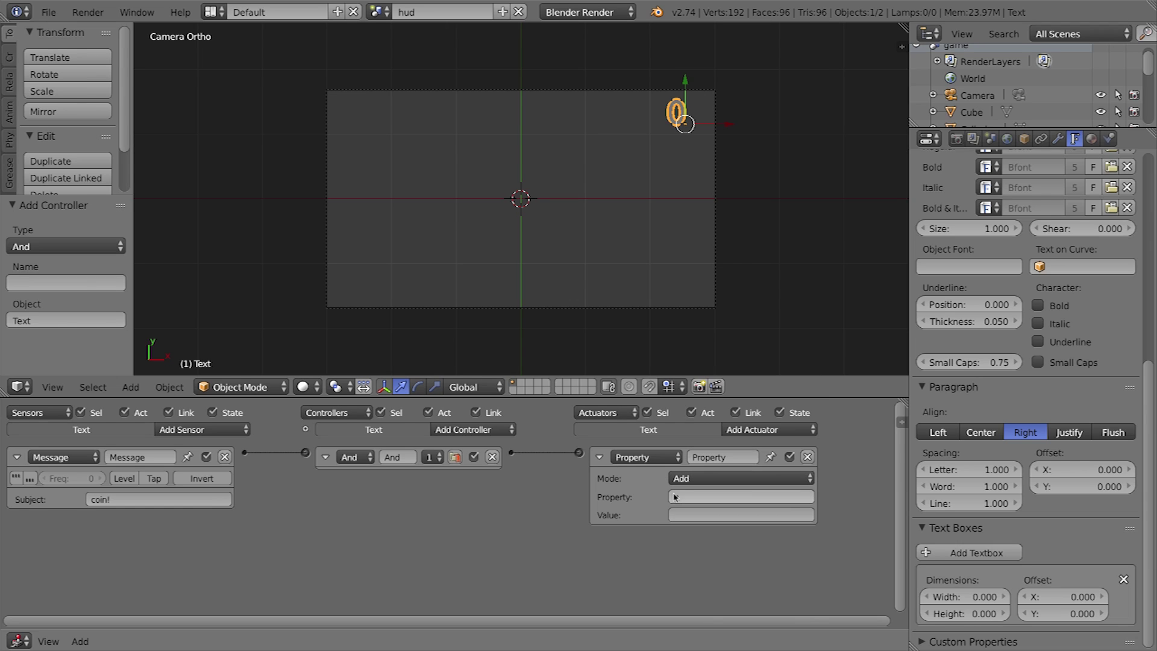
pyautogui.click(693, 498)
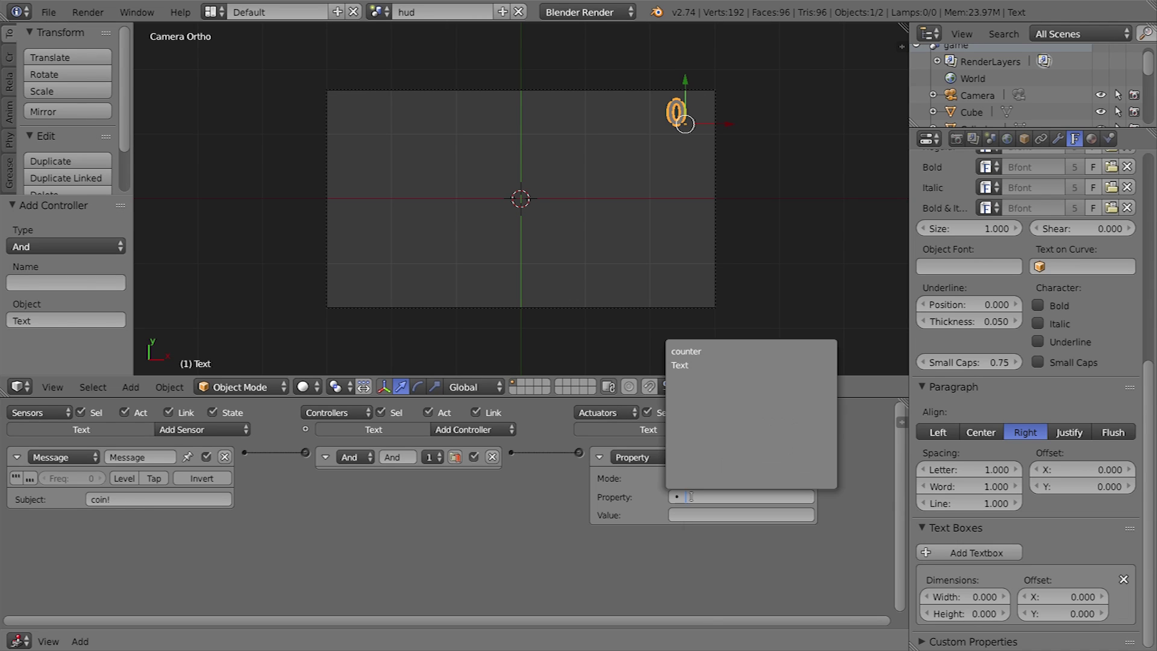
pyautogui.click(687, 351)
pyautogui.click(689, 514)
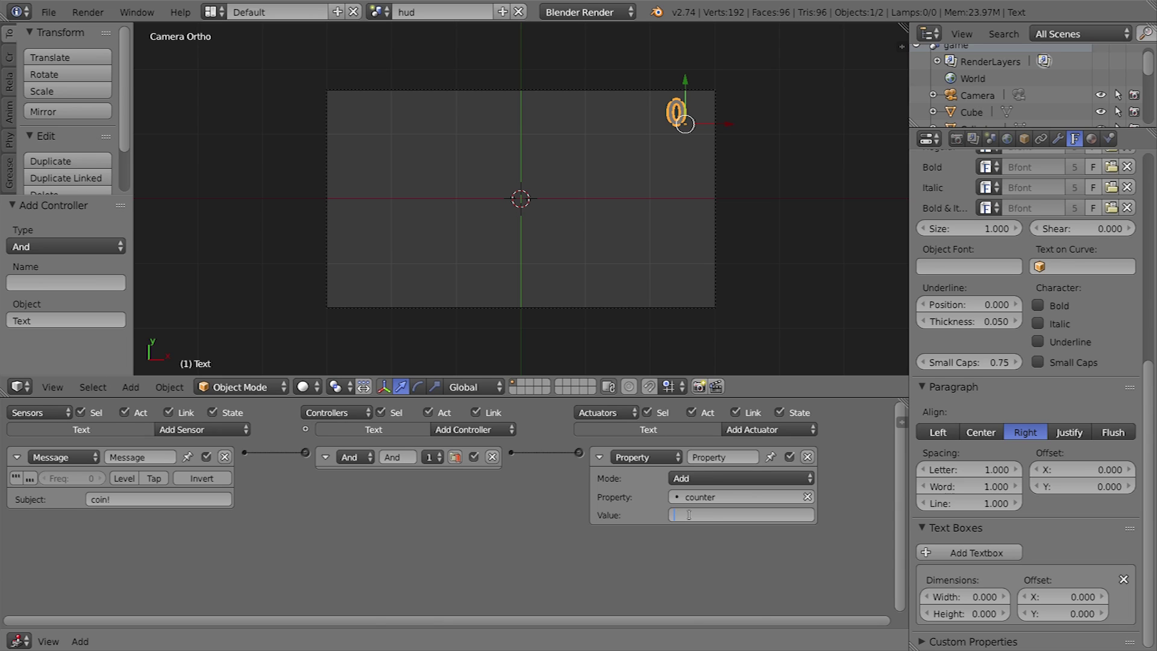
pyautogui.press('Return')
# - Add a second Property actuator to the text object and link it to the existing And controller
pyautogui.click(761, 430)
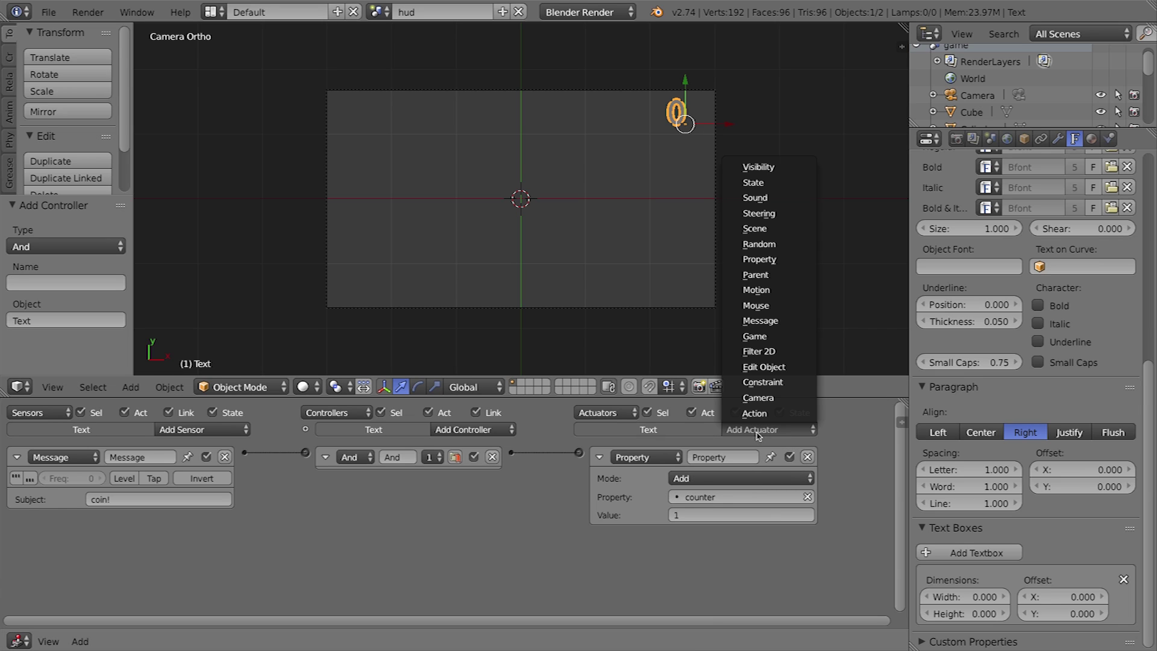
pyautogui.click(779, 261)
pyautogui.moveTo(511, 452); pyautogui.dragTo(579, 534)
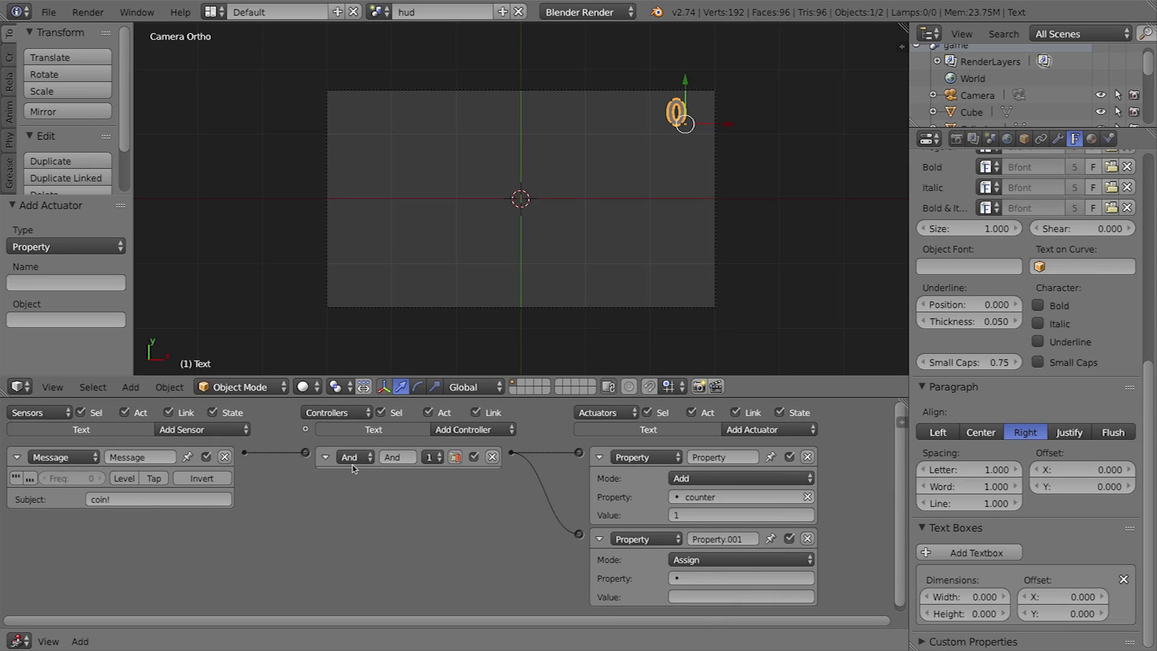
# - Keep the second Property actuator in Assign mode and set its property to Text and its value to counter
pyautogui.click(700, 561)
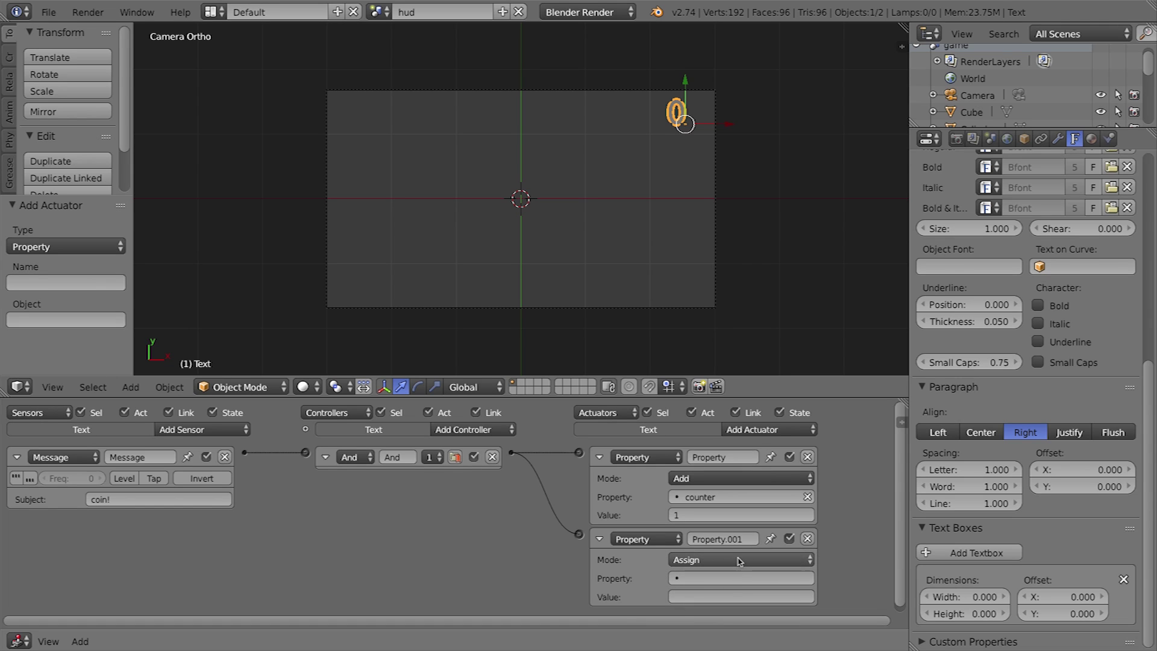
pyautogui.click(691, 579)
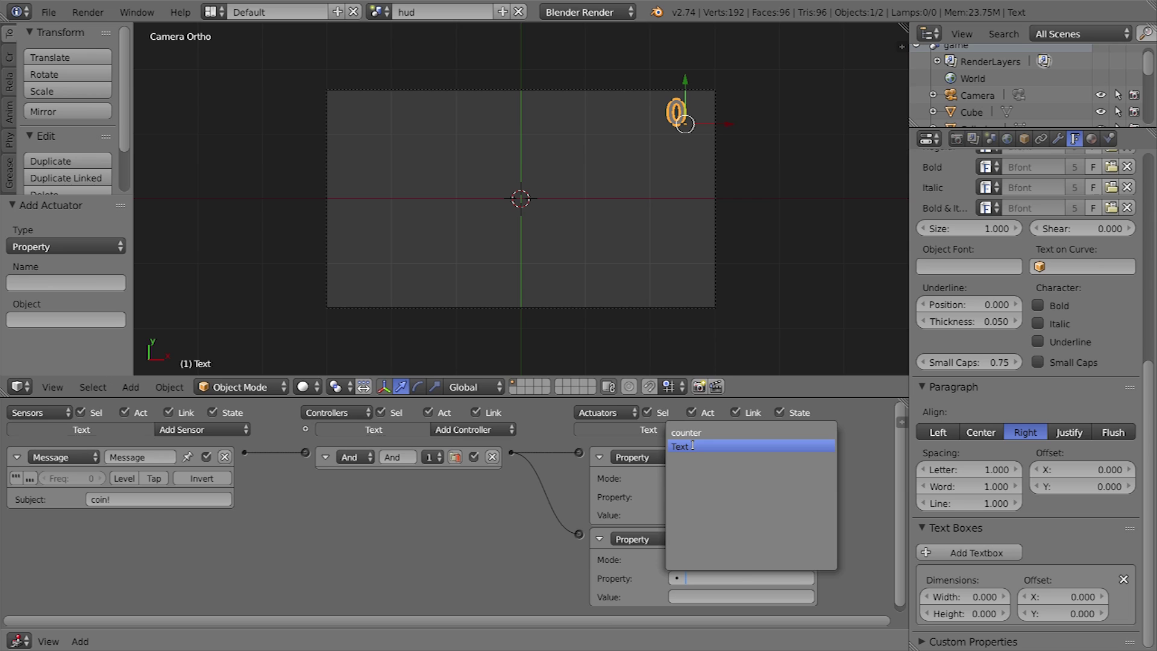
pyautogui.click(693, 444)
pyautogui.press('n')
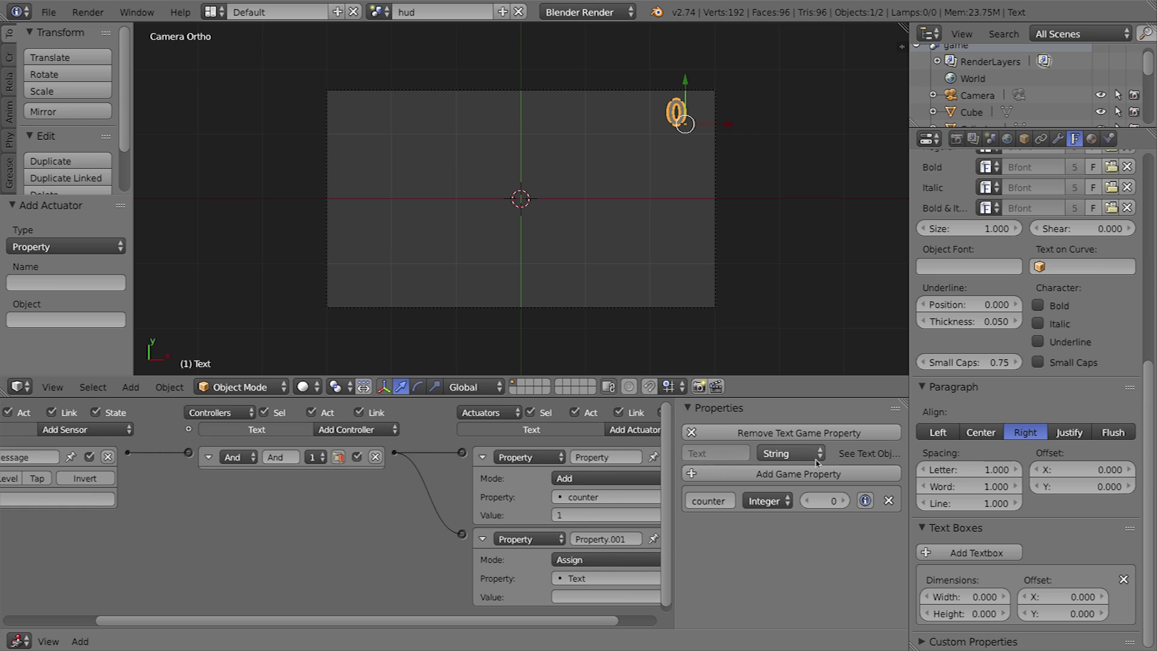
pyautogui.press('n')
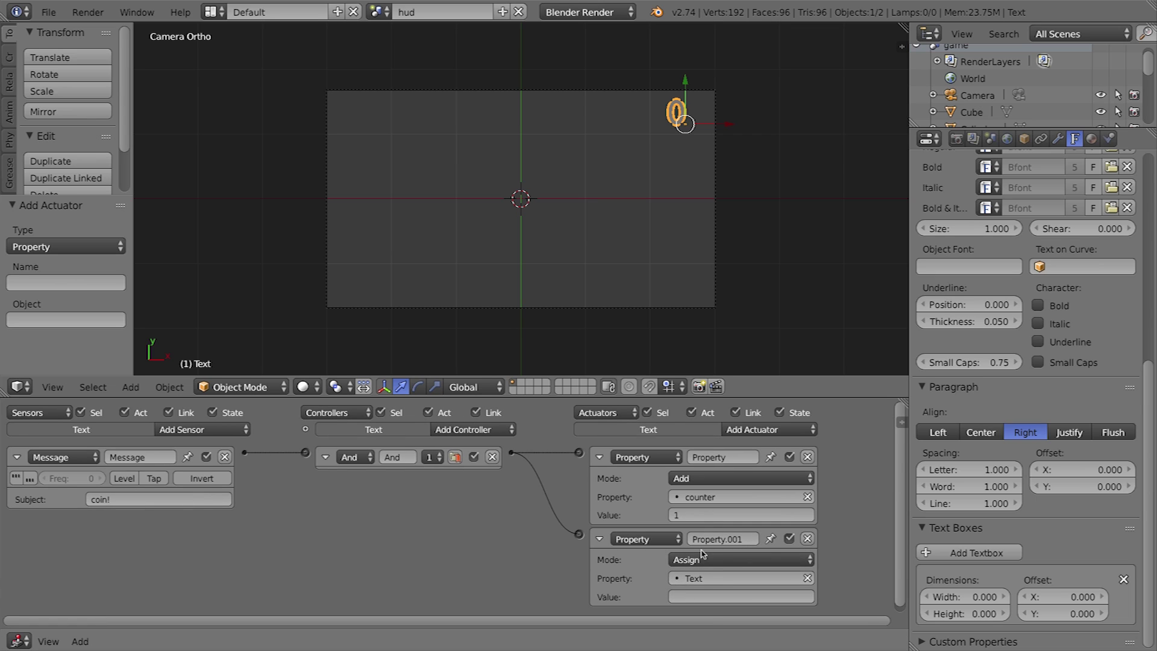
pyautogui.click(682, 594)
pyautogui.click(739, 596)
pyautogui.press('Return')
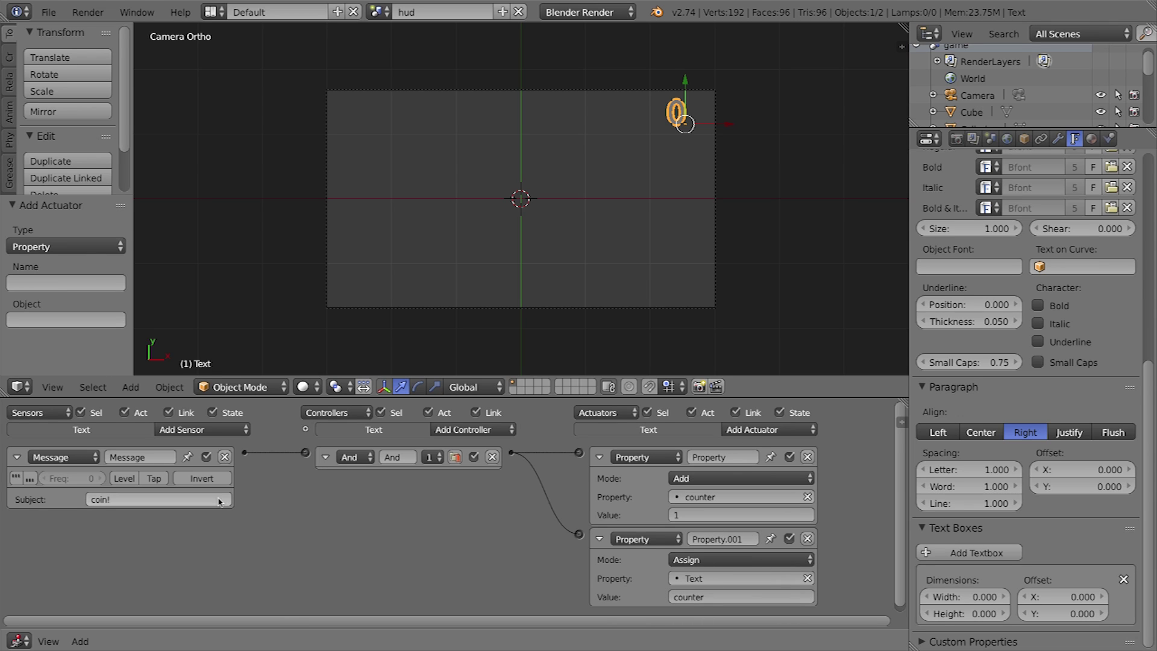
# - Rename the text object's Message sensor to msg coin
pyautogui.doubleClick(151, 458)
pyautogui.write('msg coin')
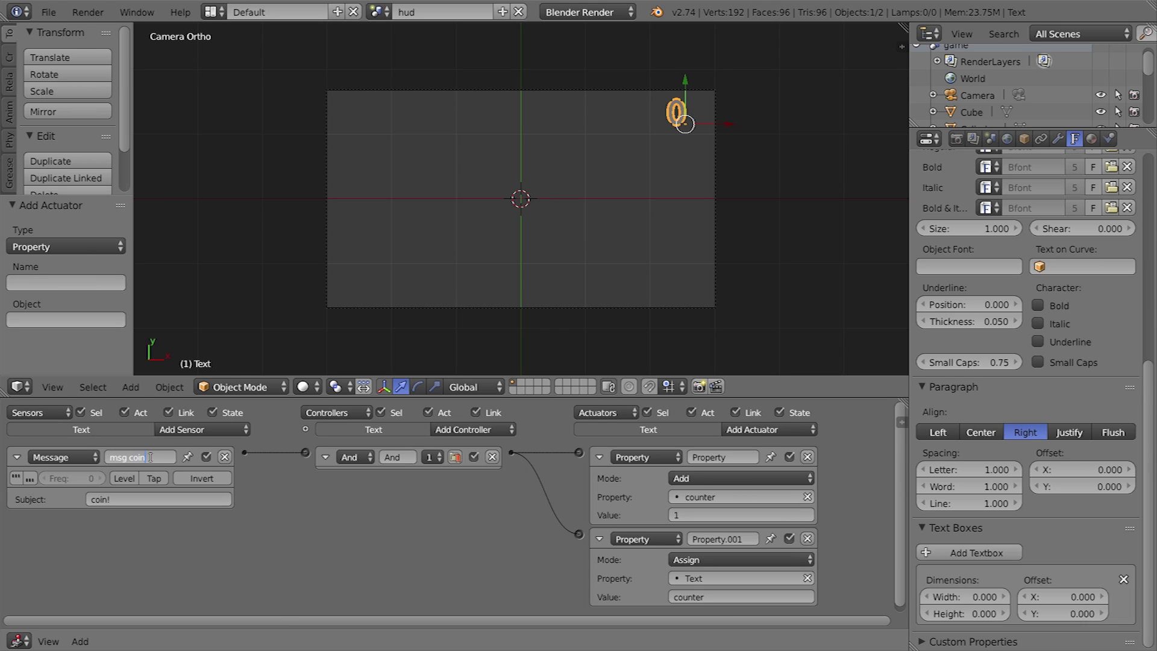
pyautogui.press('Return')
# - Rename the Add-mode actuator to "add 1 to counter" and the Assign-mode actuator to "update hud text"
pyautogui.click(744, 456)
pyautogui.write('add 1 to counter')
pyautogui.press('Return')
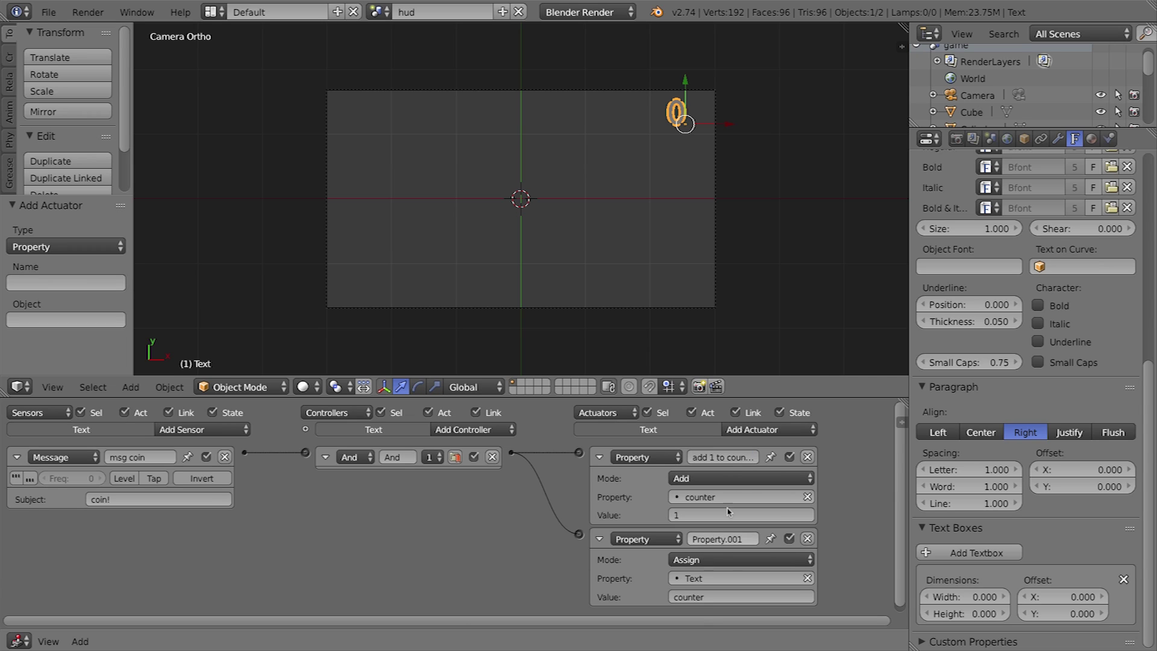
pyautogui.click(741, 539)
pyautogui.write('update')
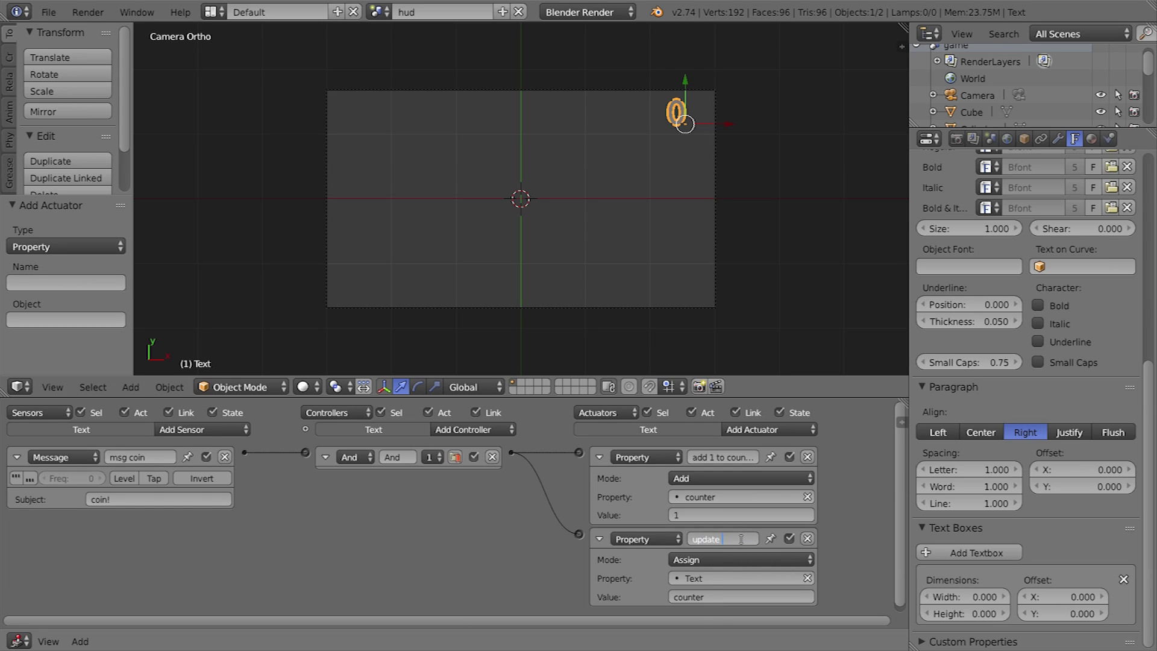
pyautogui.write(' hud text')
pyautogui.press('Return')
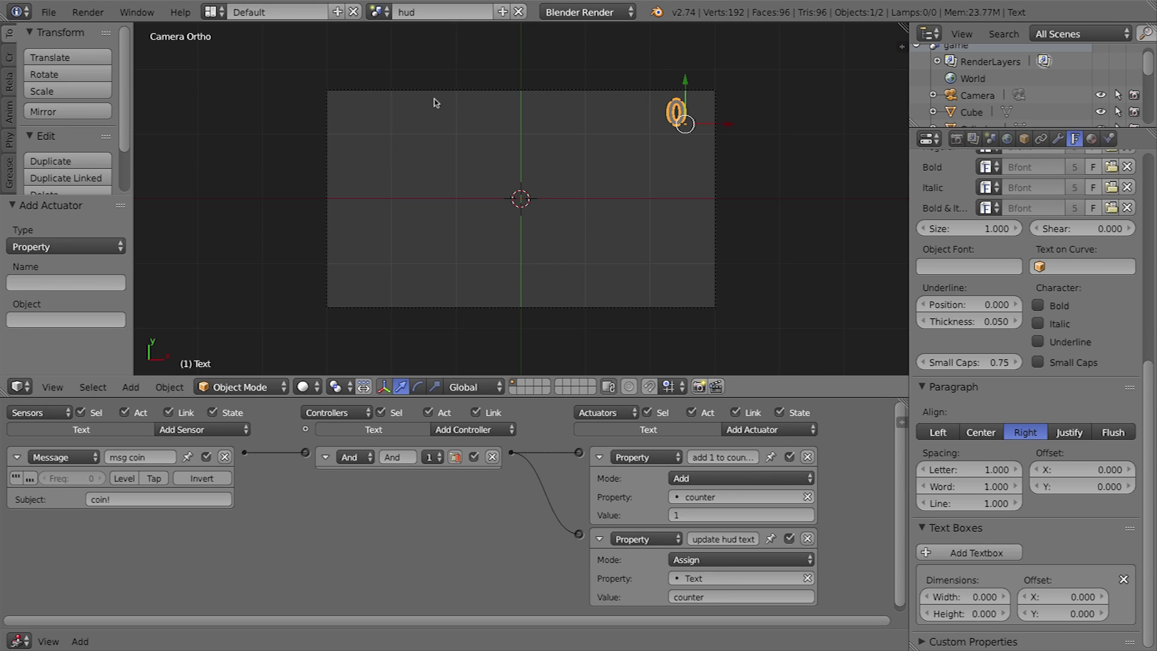
# - Switch to the game scene and leave the camera view so the cube and all coins are accessible
pyautogui.click(377, 12)
pyautogui.click(384, 35)
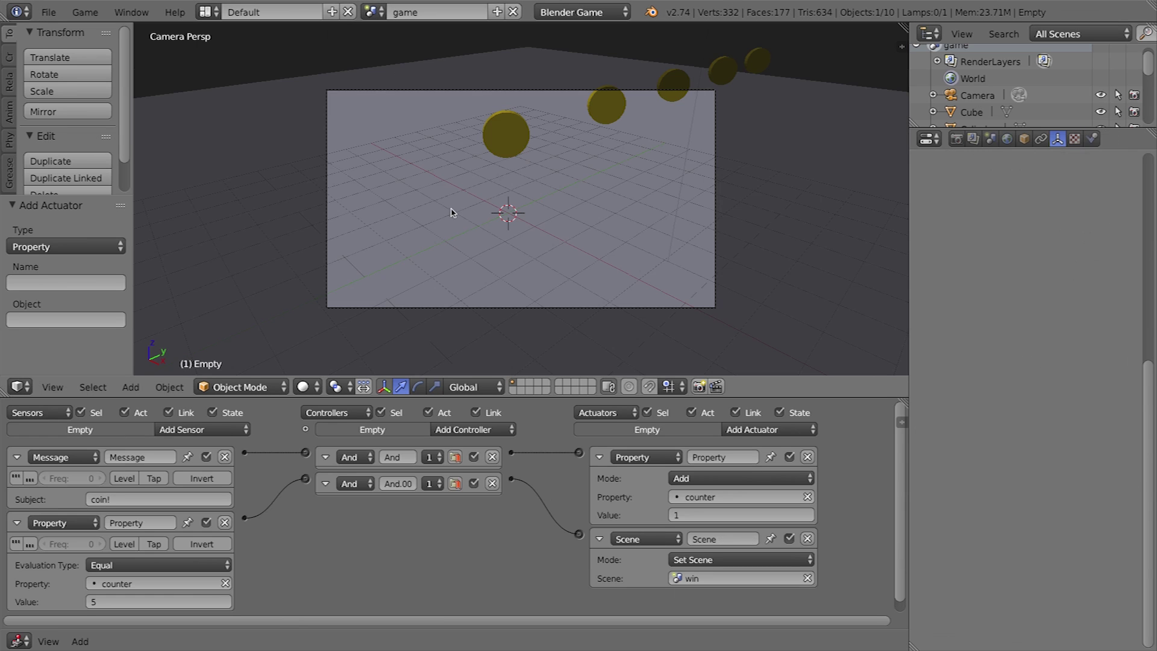
pyautogui.press('KP_0')
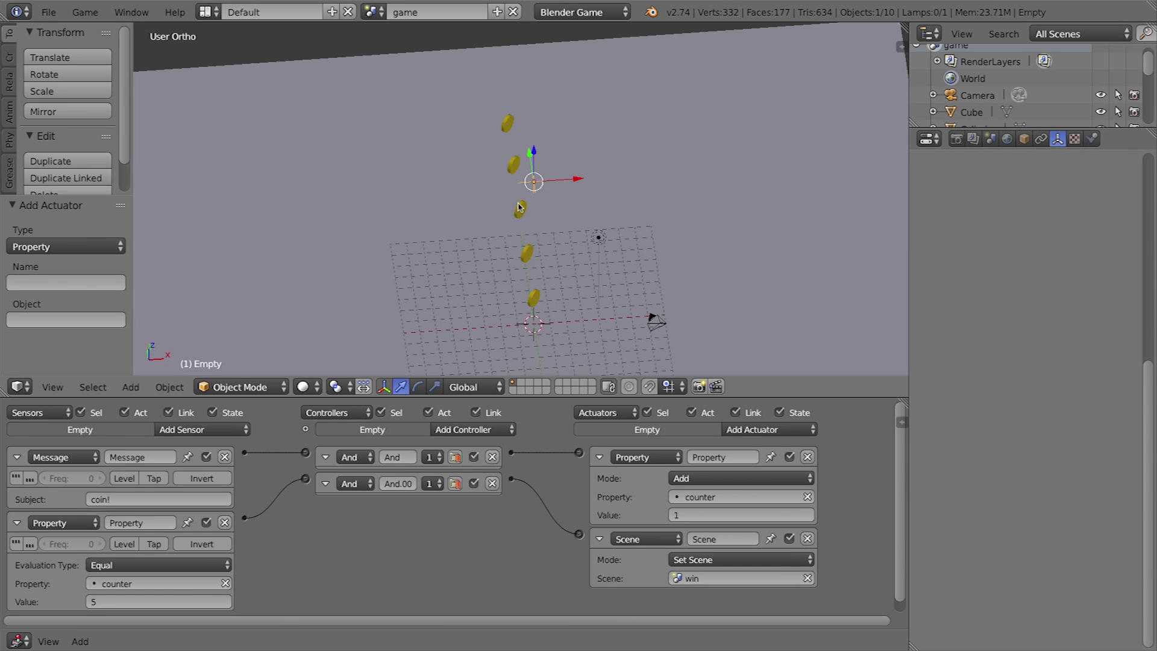
pyautogui.moveTo(550, 205); pyautogui.dragTo(458, 209, button='middle')
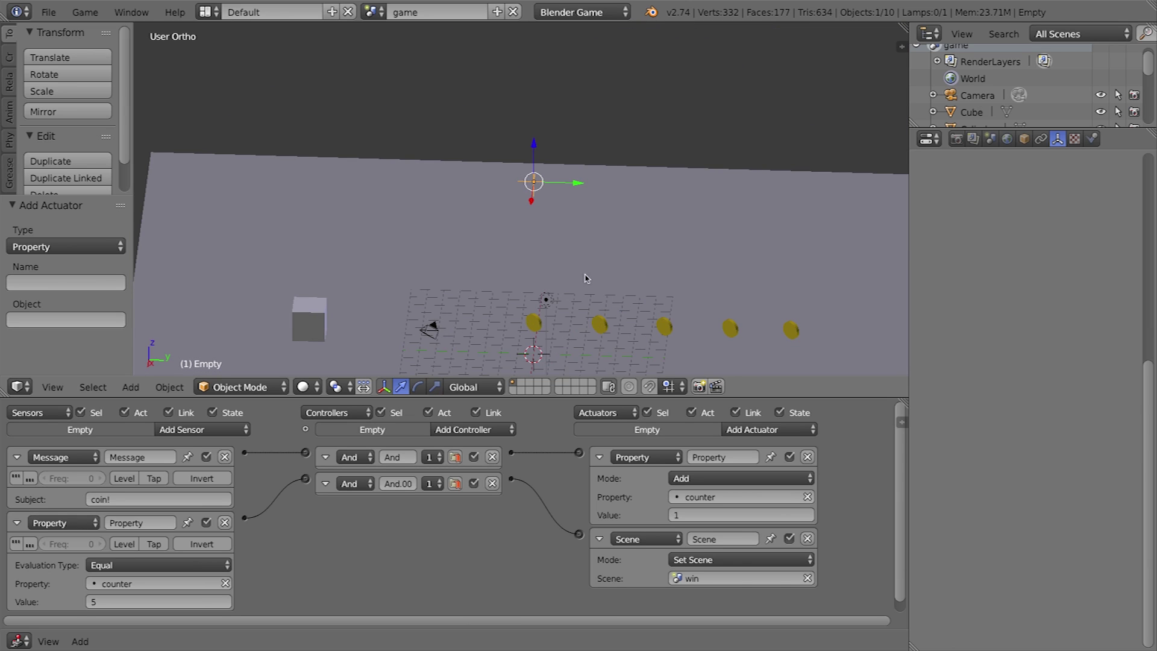
pyautogui.keyDown('shift'); pyautogui.moveTo(586, 278); pyautogui.dragTo(566, 232, button='middle'); pyautogui.keyUp('shift')
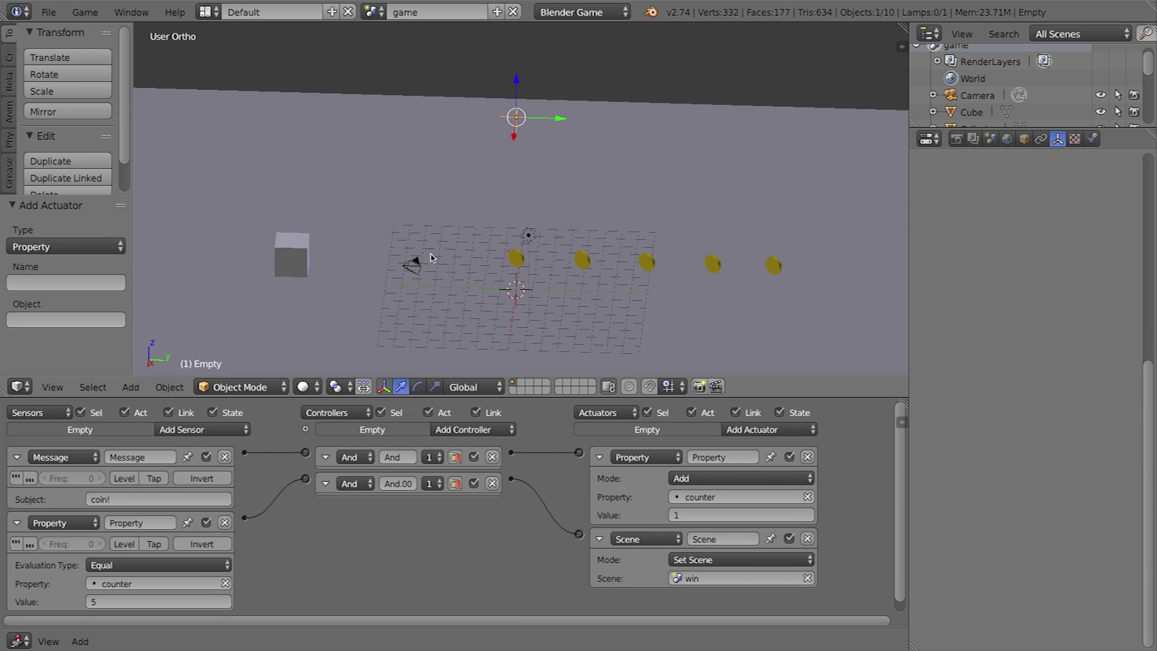
# - Select the coin nearest the cube and enter coin! as its Message actuator's subject
pyautogui.rightClick(525, 260)
pyautogui.rightClick(293, 247)
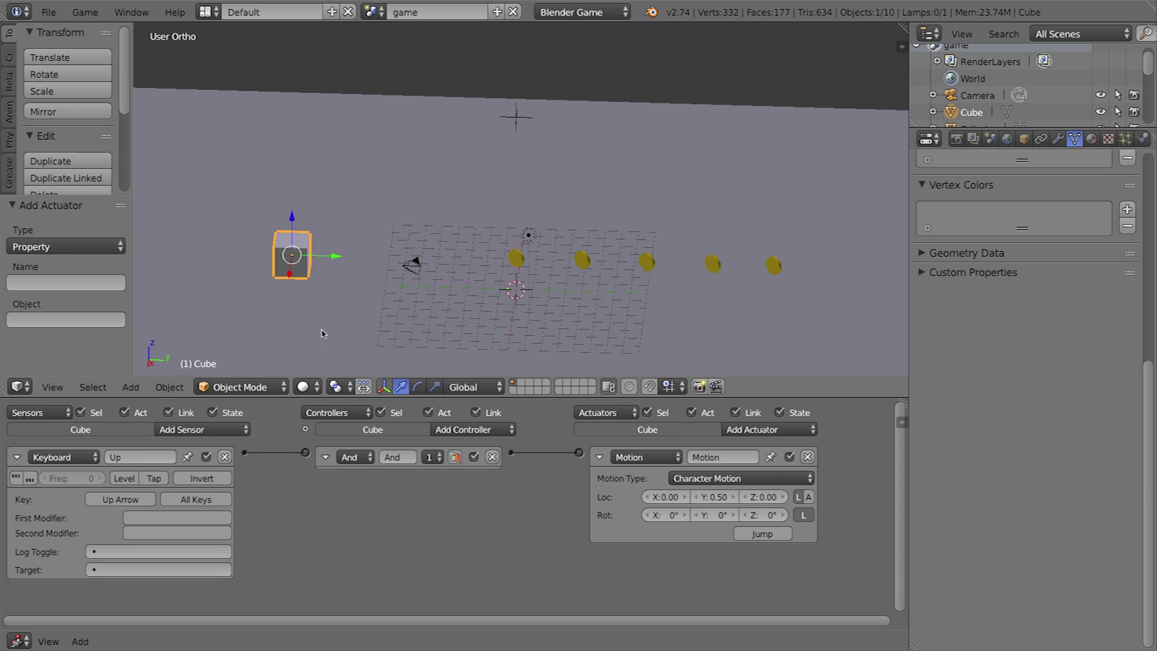
pyautogui.rightClick(518, 259)
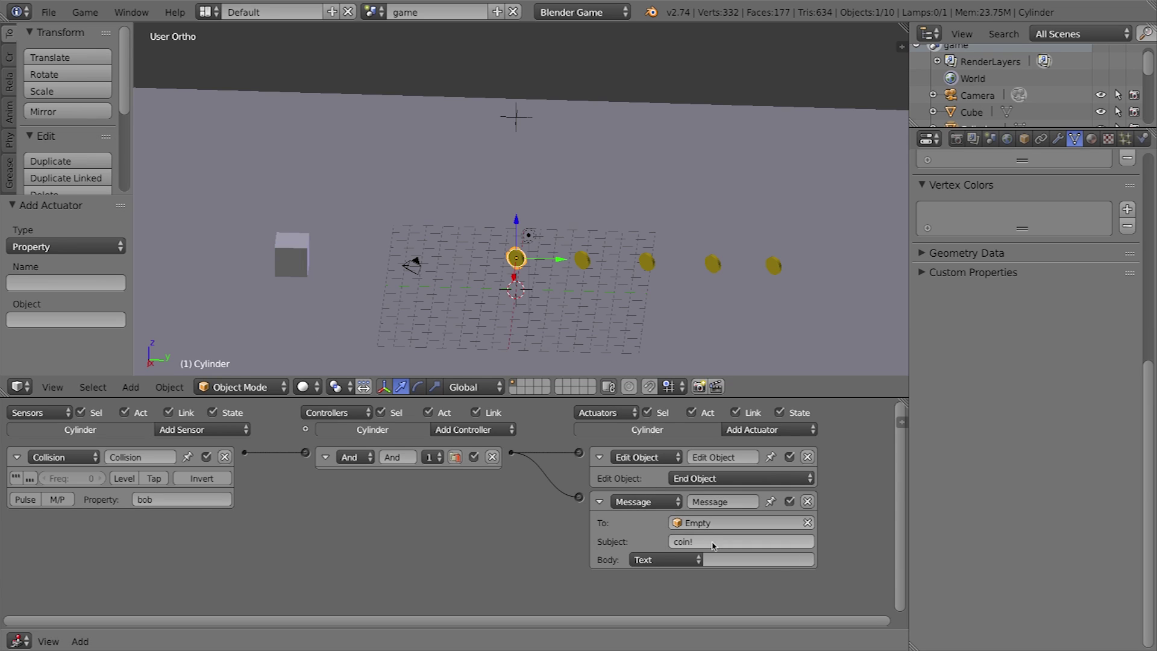
pyautogui.click(692, 542)
pyautogui.write('!')
pyautogui.press('Return')
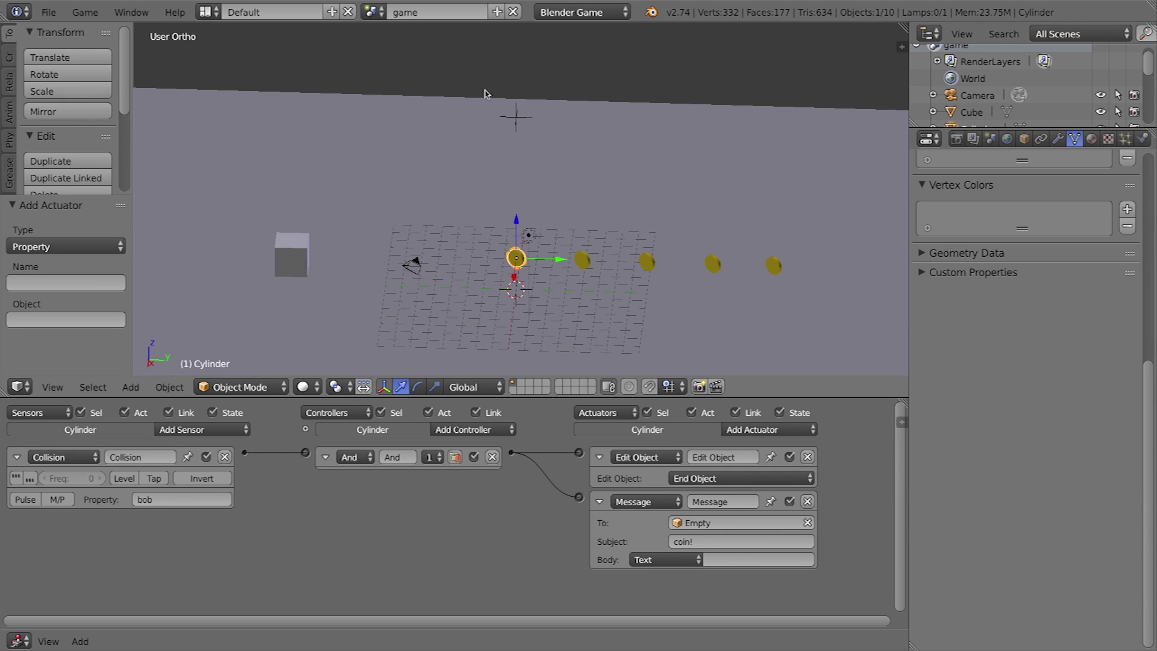
# - Clear the Empty recipient from the Message actuator of each of the five coins
pyautogui.rightClick(517, 118)
pyautogui.rightClick(524, 282)
pyautogui.rightClick(583, 262)
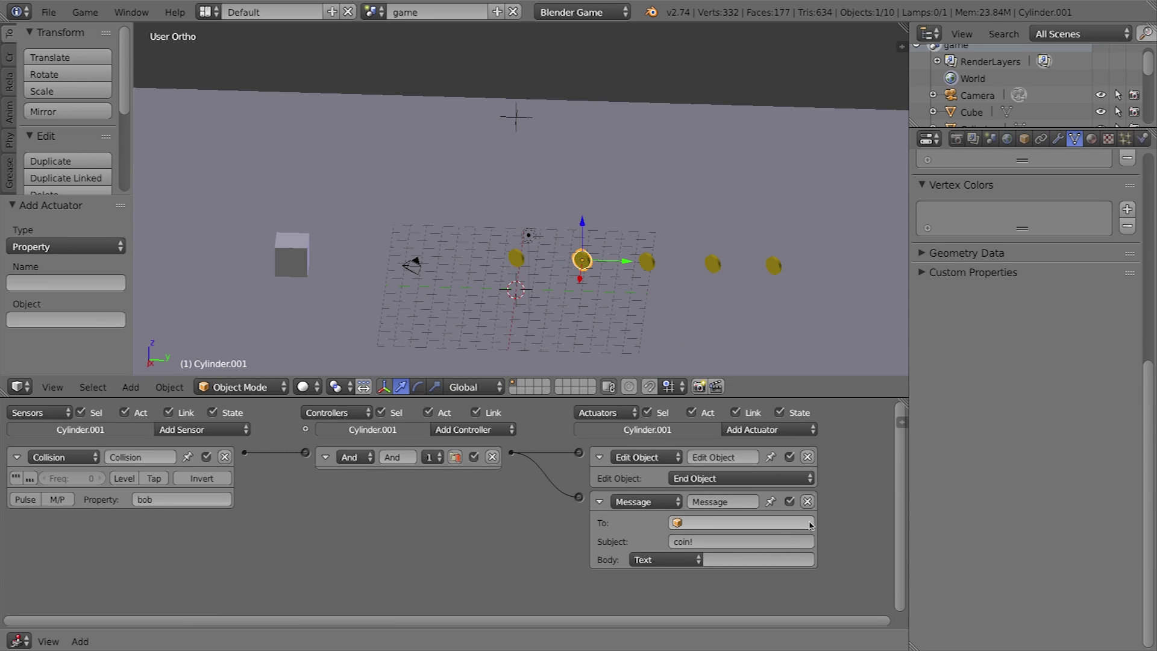
pyautogui.rightClick(647, 263)
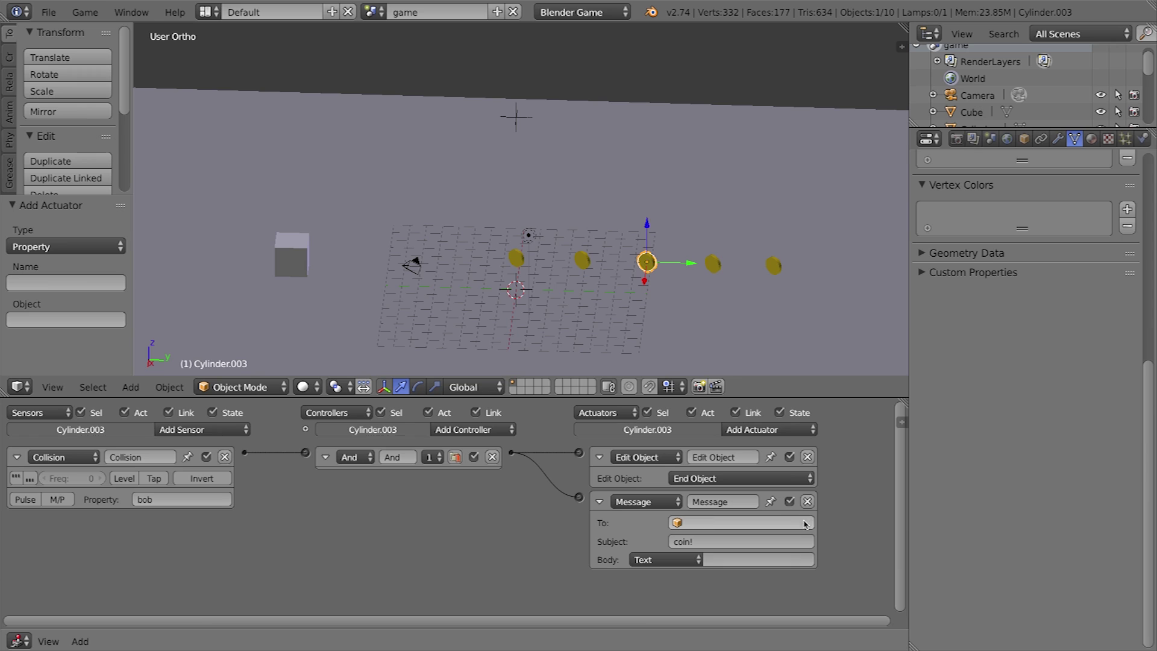
pyautogui.rightClick(713, 265)
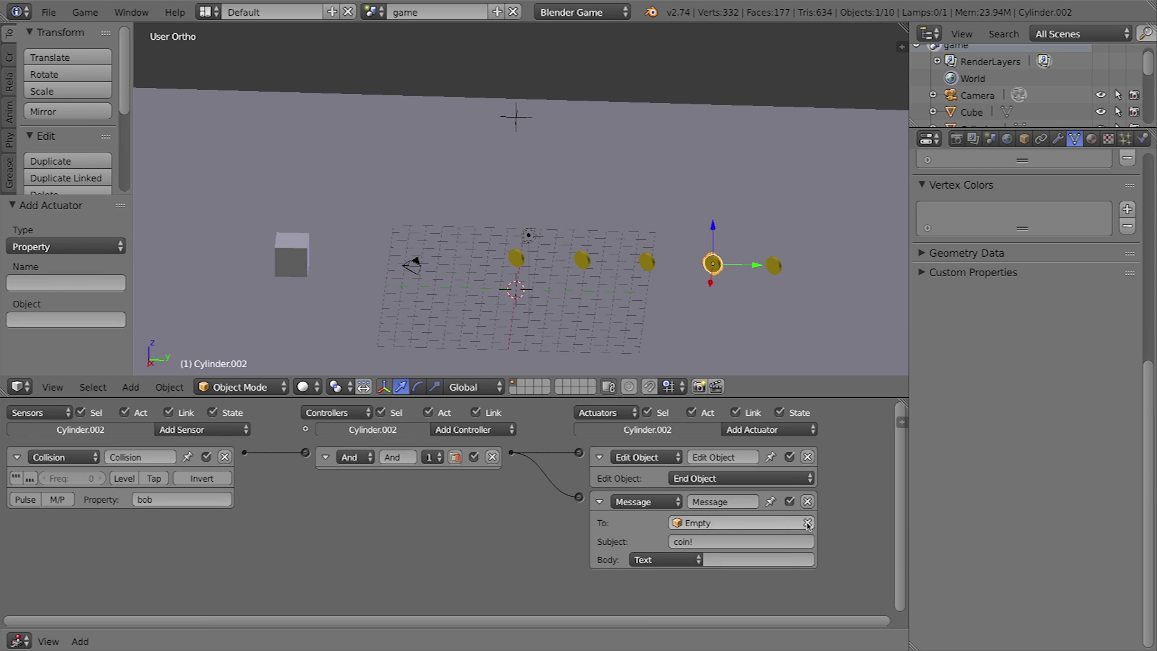
pyautogui.rightClick(773, 265)
pyautogui.click(807, 523)
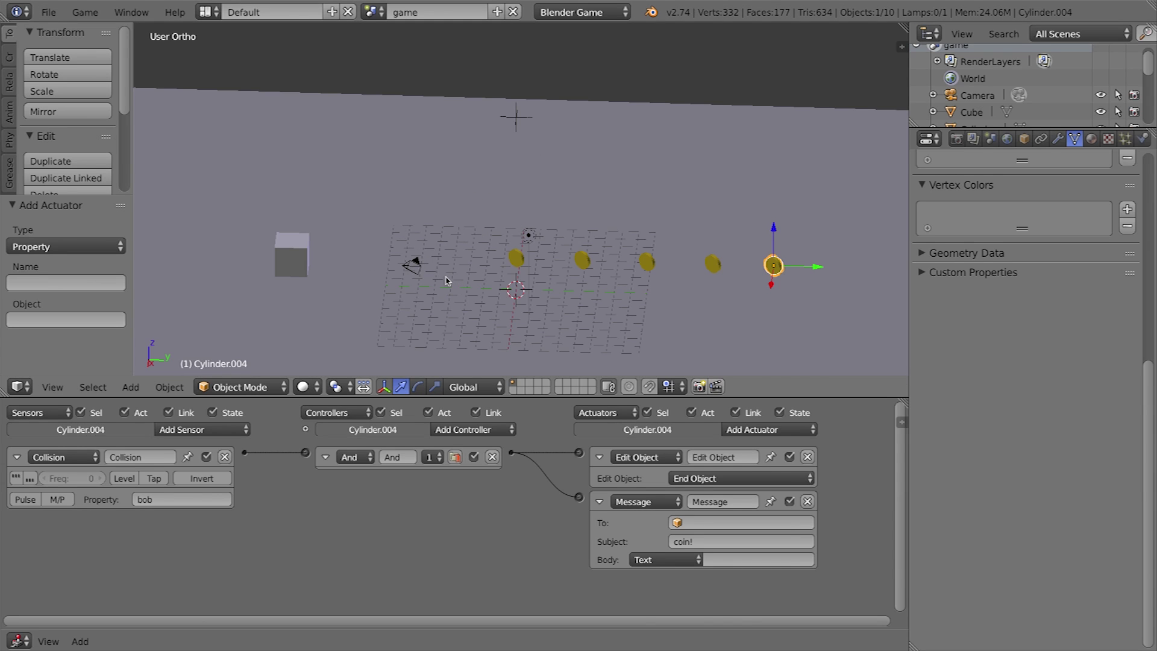
# - Return the game scene's 3D view to the camera view
pyautogui.click(61, 388)
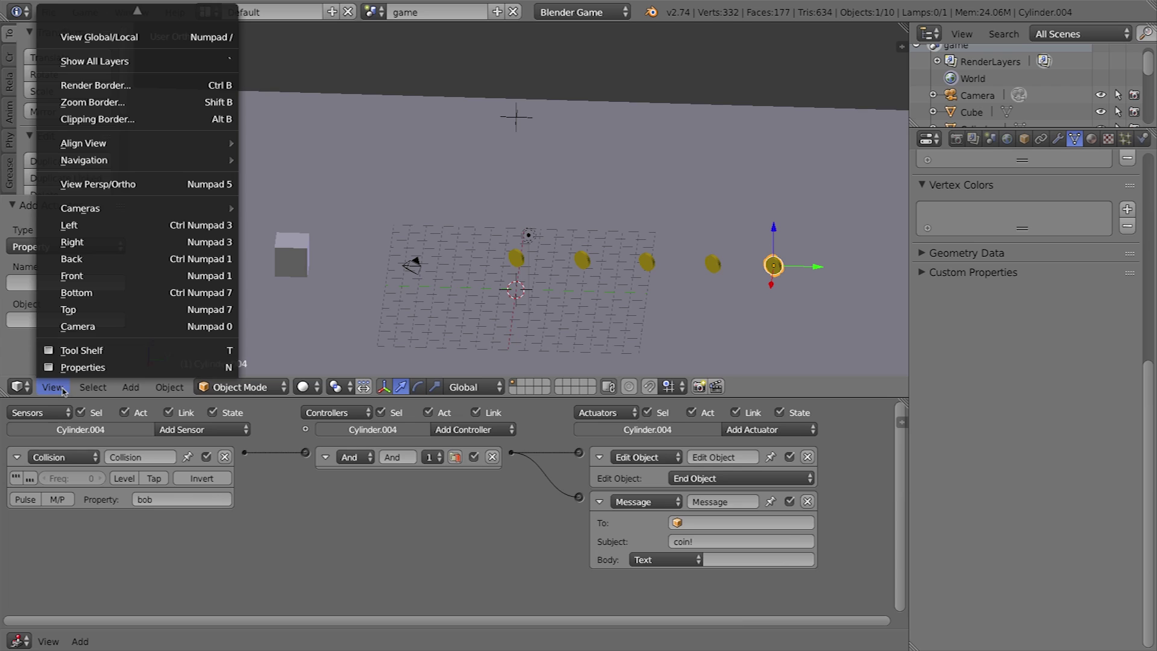
pyautogui.click(114, 327)
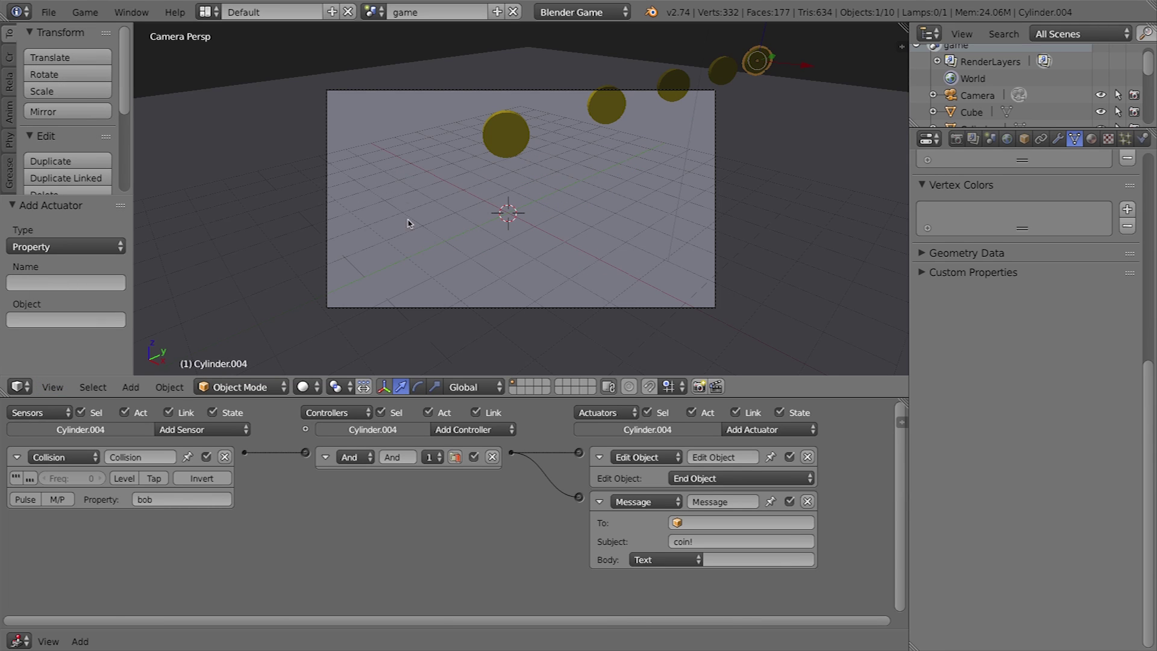
pyautogui.press('n')
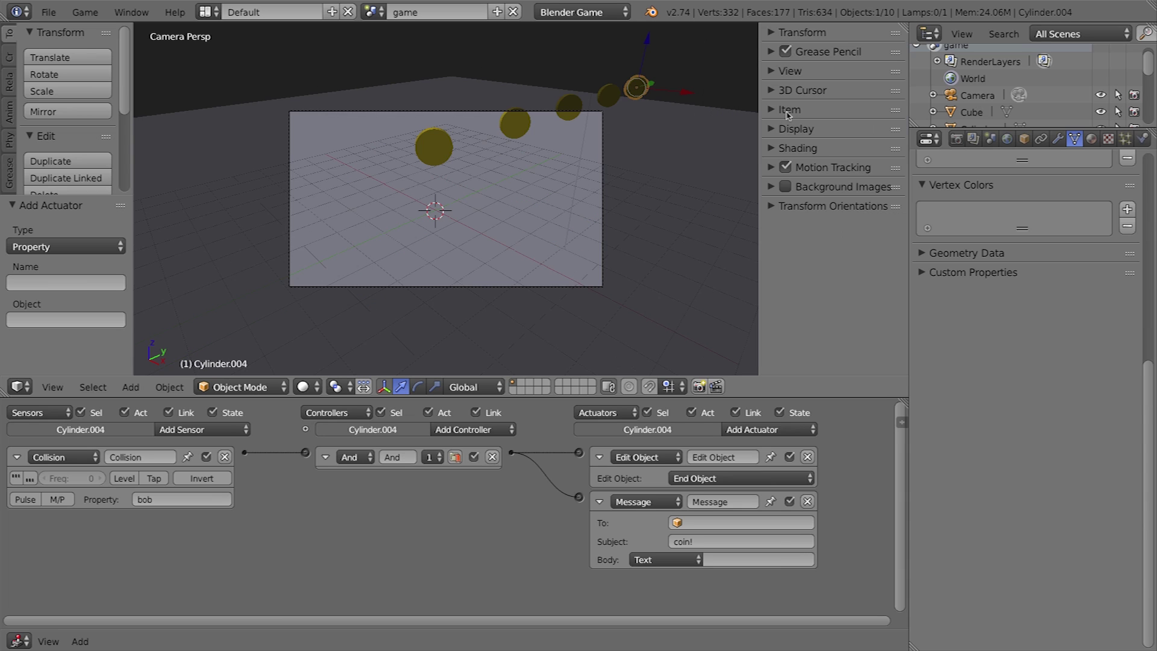
pyautogui.press('n')
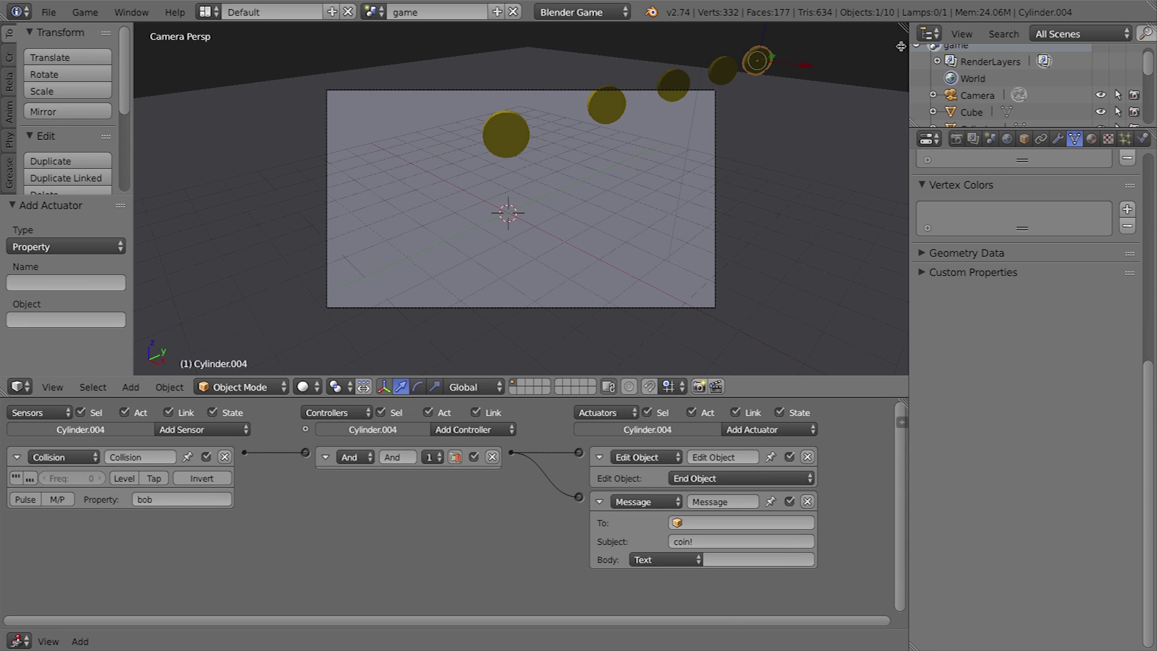
# - Lock the camera to the view and reframe it so the cube and all five coins fit inside the camera frame
pyautogui.press('n')
pyautogui.click(773, 71)
pyautogui.click(773, 72)
pyautogui.click(772, 70)
pyautogui.click(774, 170)
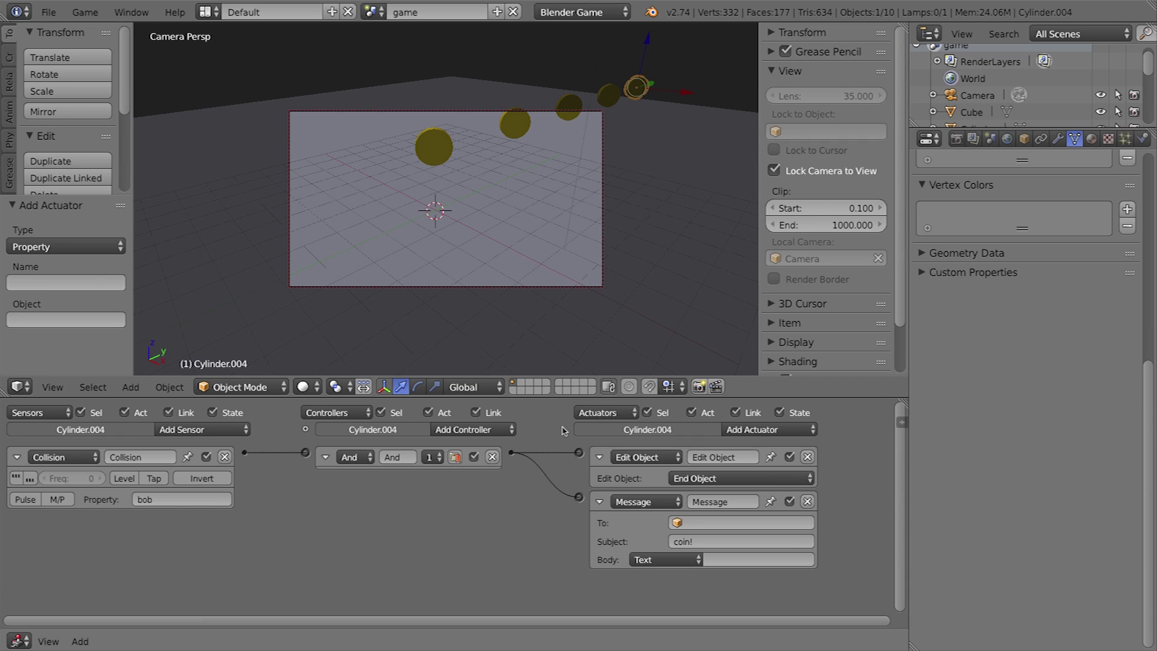
pyautogui.scroll(-6, 533, 165)
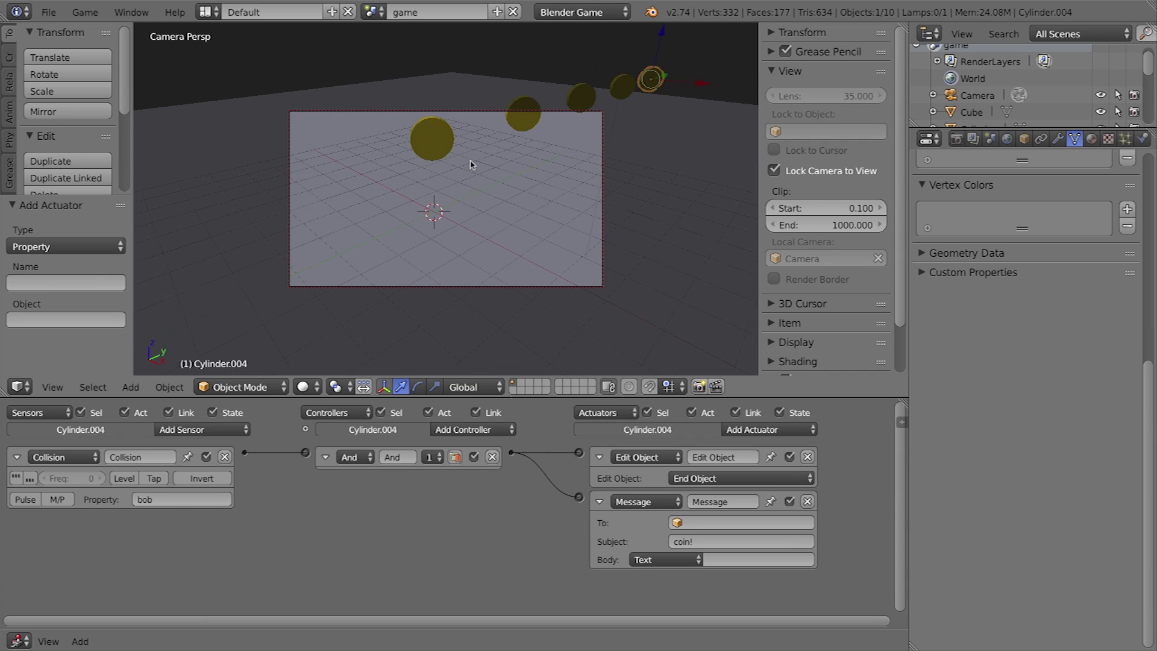
pyautogui.moveTo(425, 156); pyautogui.dragTo(512, 153, button='middle')
pyautogui.click(773, 171)
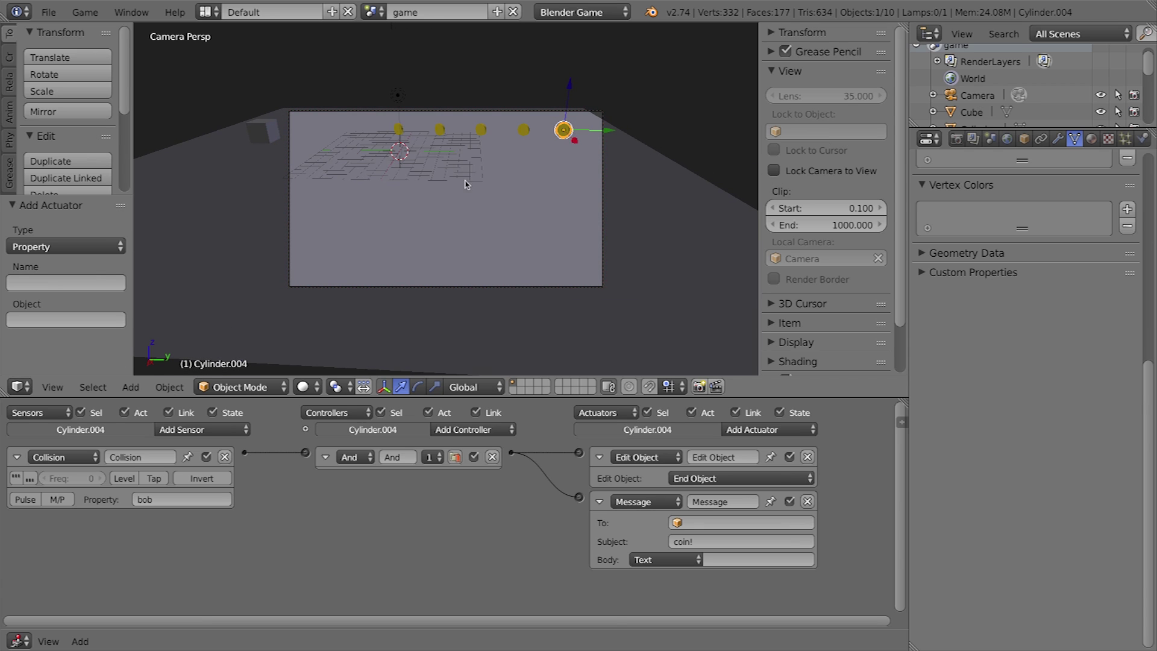
pyautogui.moveTo(471, 214); pyautogui.dragTo(473, 245, button='middle')
pyautogui.press('KP_0')
pyautogui.click(773, 171)
pyautogui.moveTo(448, 153); pyautogui.dragTo(447, 205, button='middle')
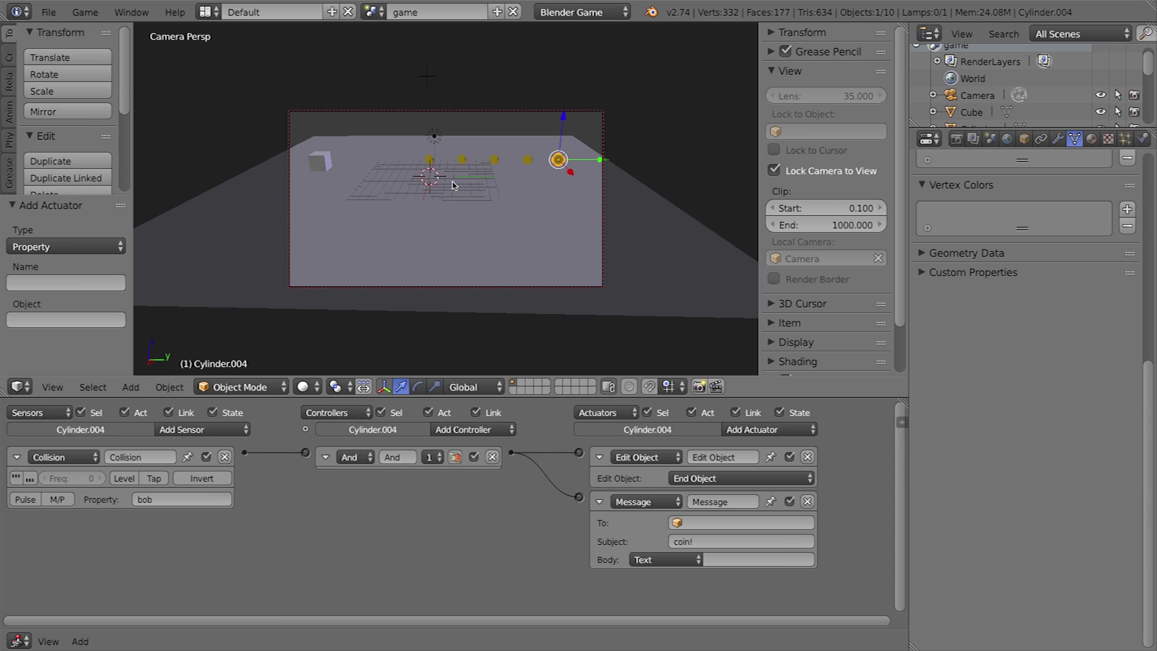
# - Split the 3D view in two, take the second view out of camera view without its side shelves, and select the camera there
pyautogui.rightClick(495, 112)
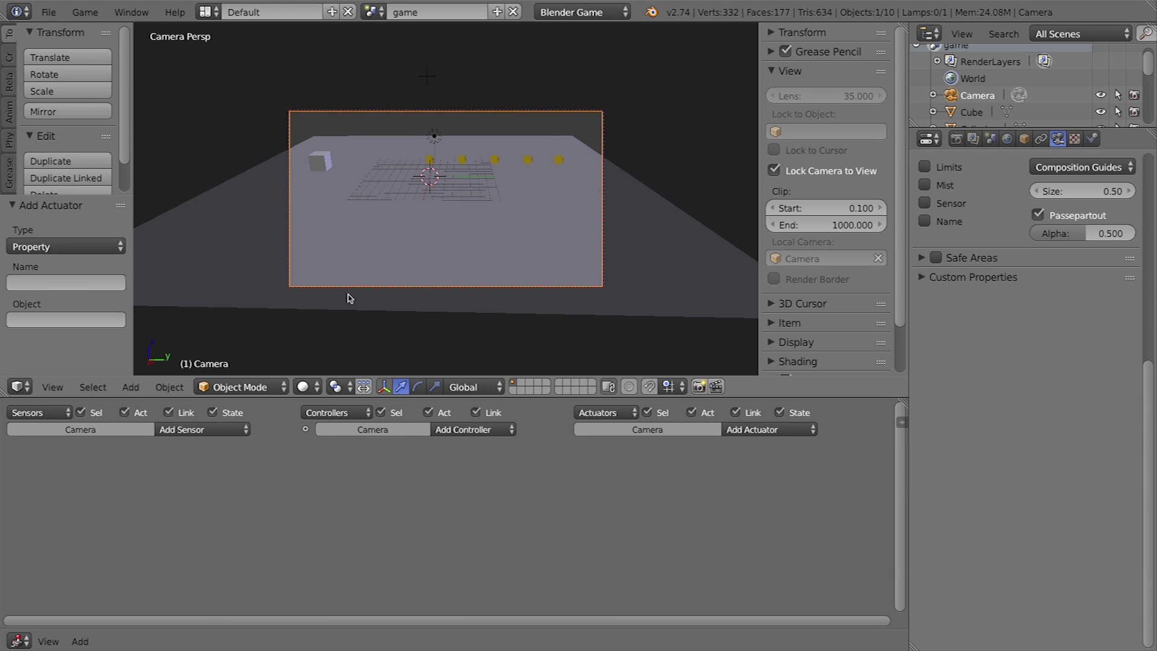
pyautogui.moveTo(898, 25); pyautogui.dragTo(490, 205)
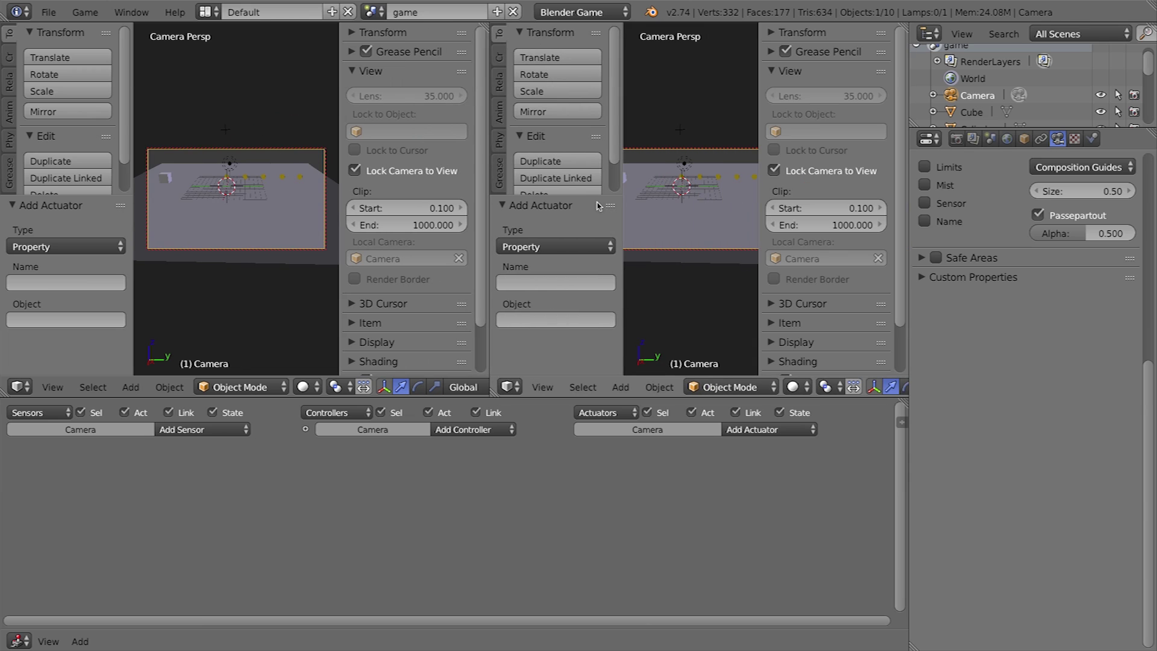
pyautogui.press('t')
pyautogui.press('n')
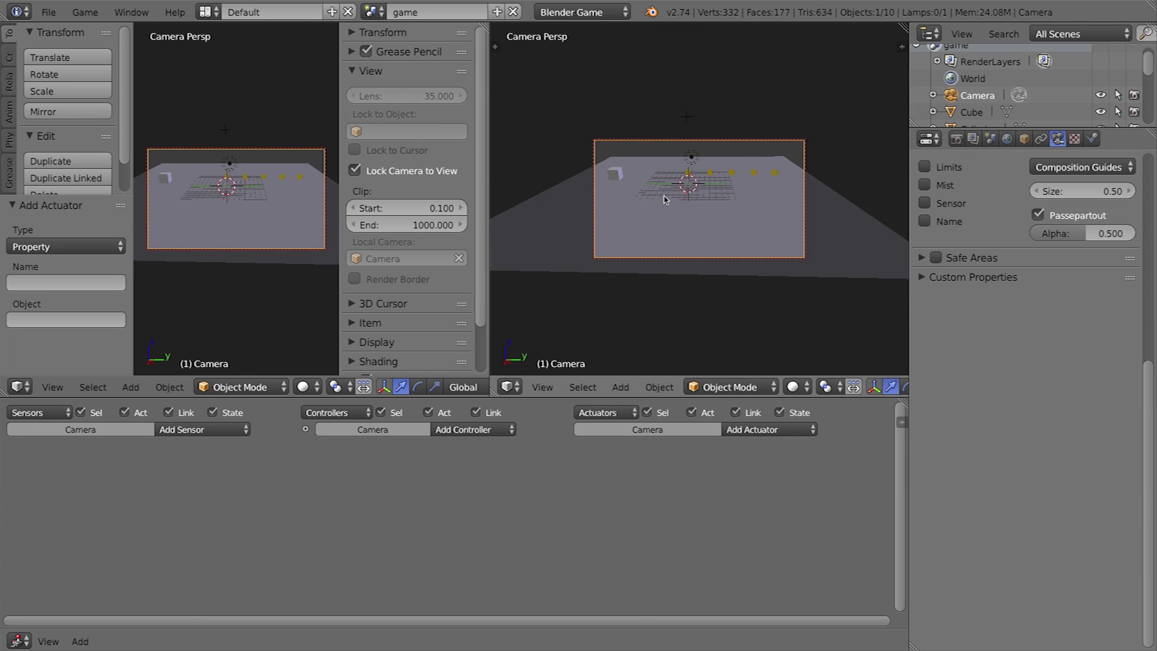
pyautogui.press('KP_0')
pyautogui.scroll(-2, 737, 185)
pyautogui.scroll(4, 736, 185)
pyautogui.rightClick(763, 232)
pyautogui.rightClick(762, 232)
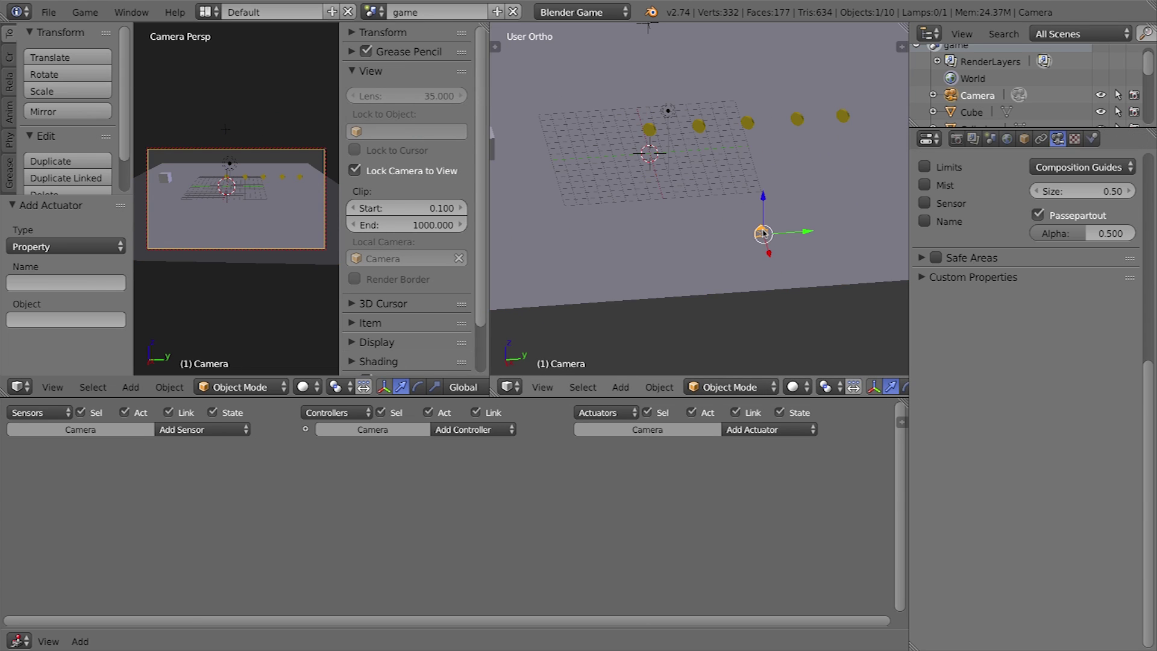
# - Add an Always sensor and a Scene actuator to the game scene's camera
pyautogui.click(175, 430)
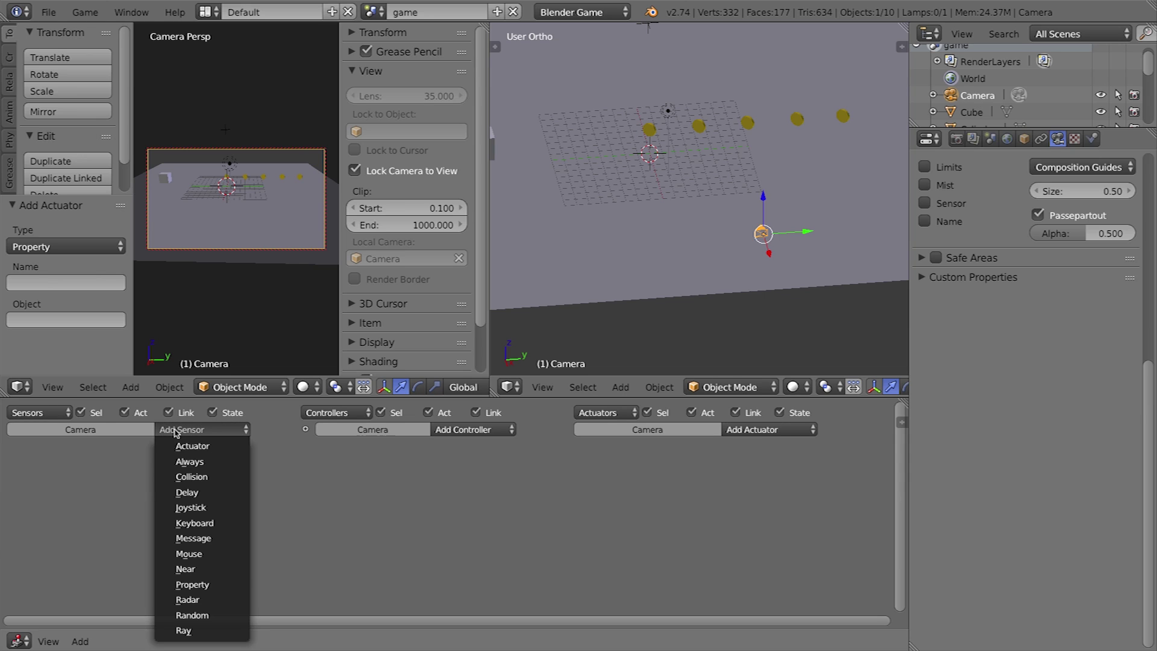
pyautogui.click(207, 462)
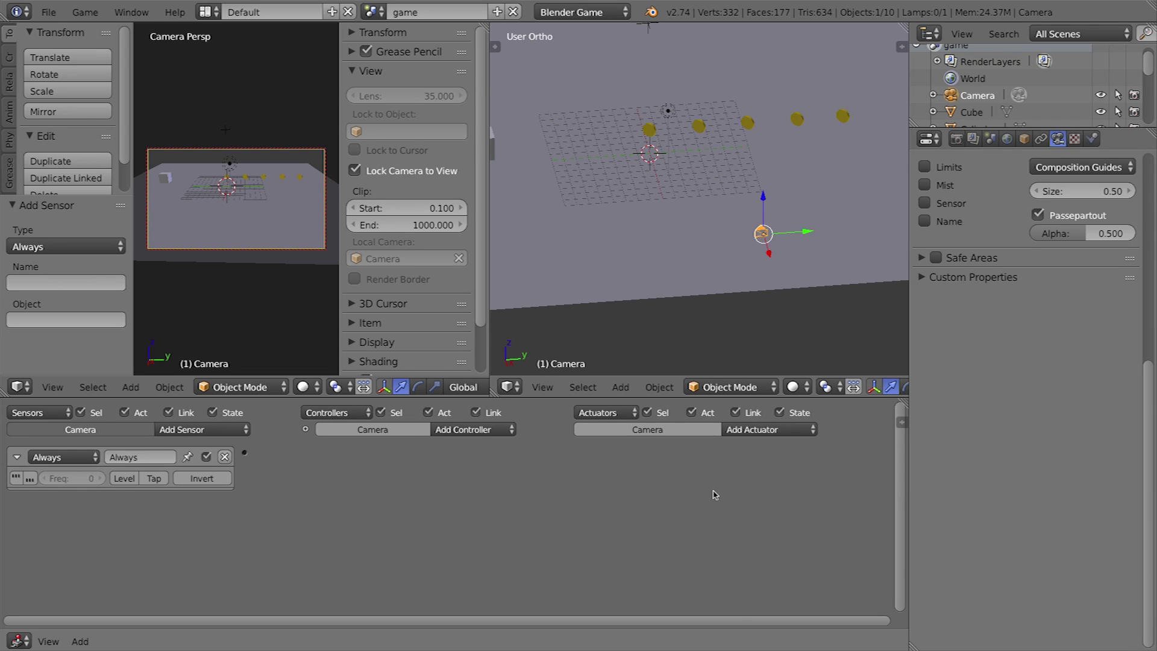
pyautogui.click(777, 429)
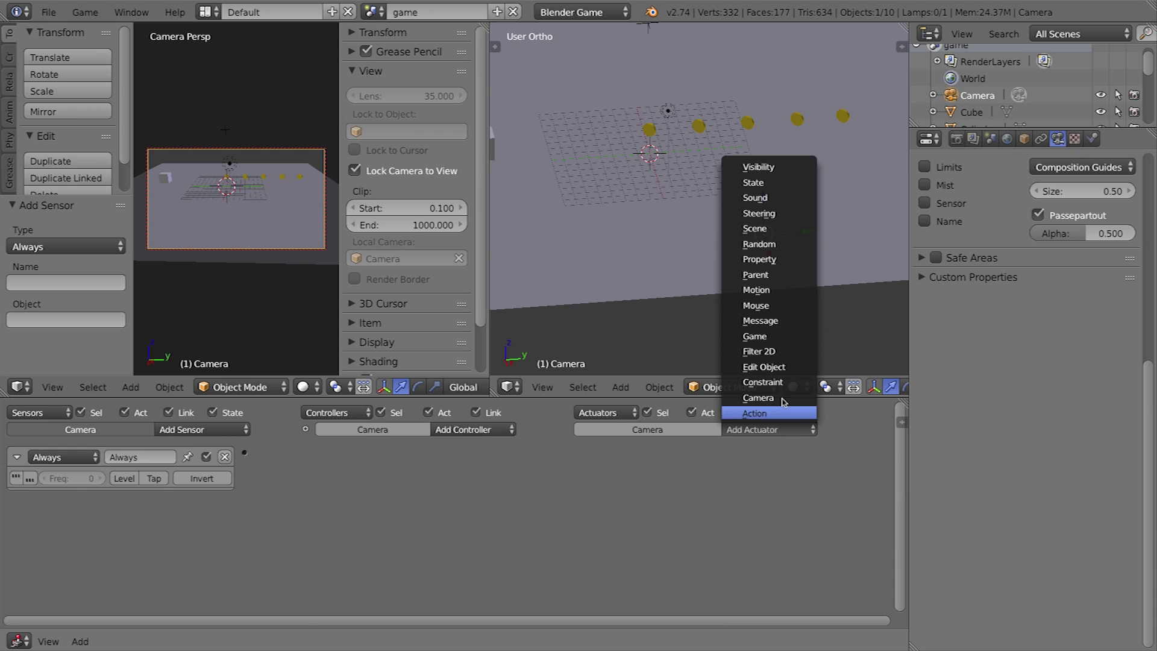
pyautogui.click(750, 230)
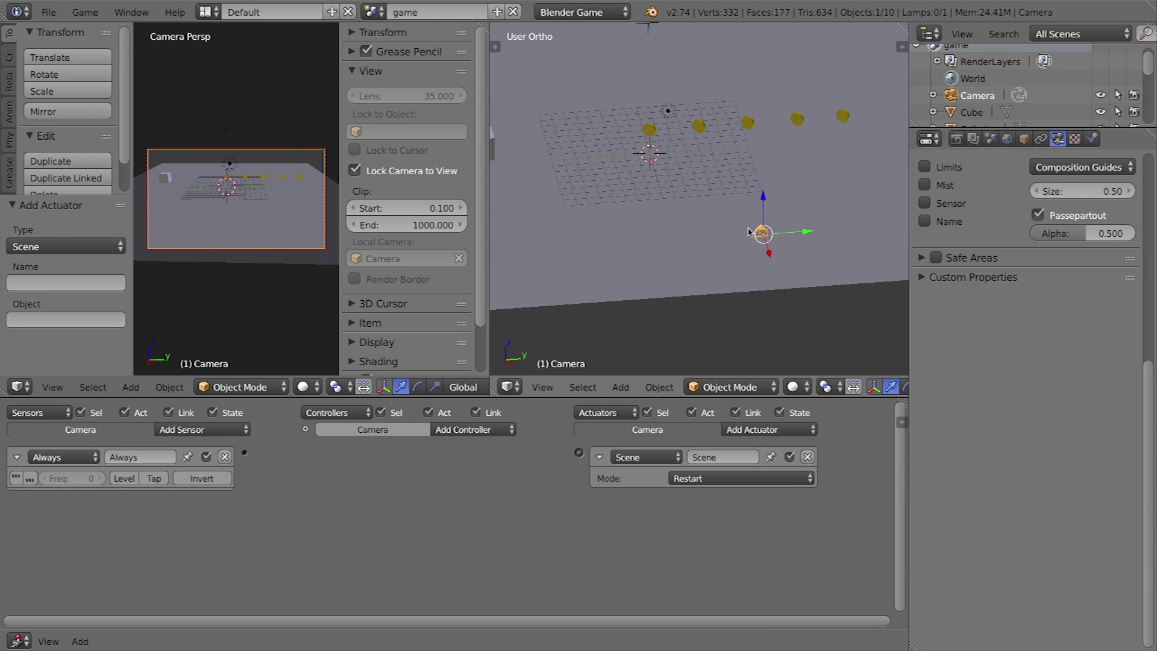
# - Set the camera's Scene actuator to Add Overlay Scene with hud as the scene, and link it to the Always sensor
pyautogui.click(695, 482)
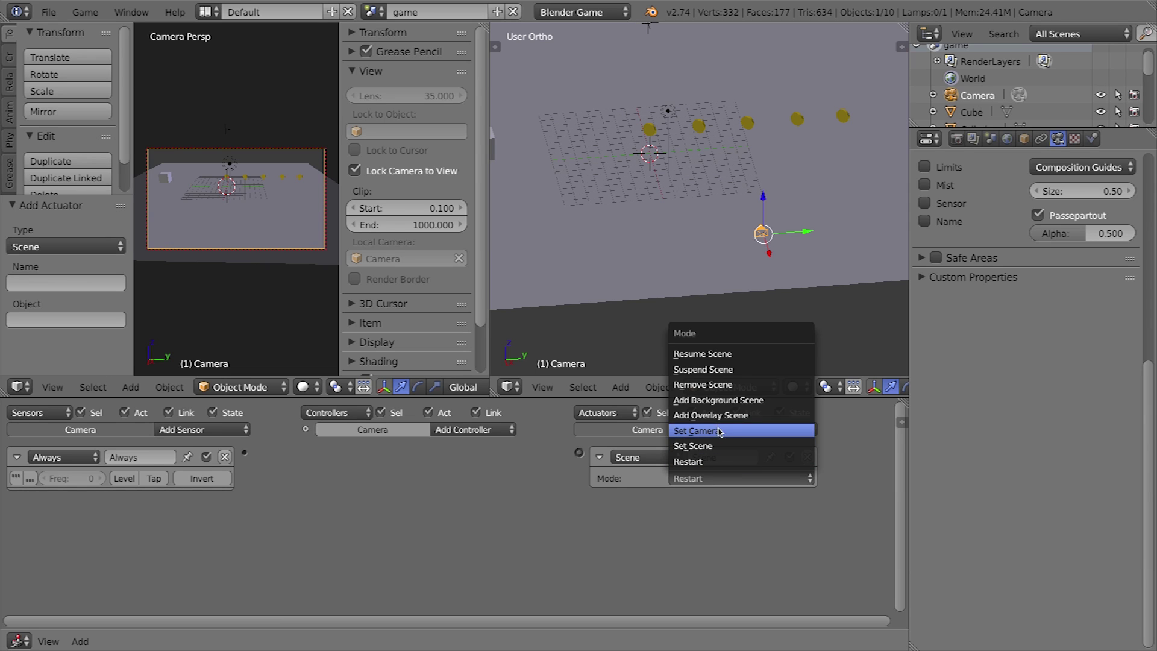
pyautogui.click(755, 416)
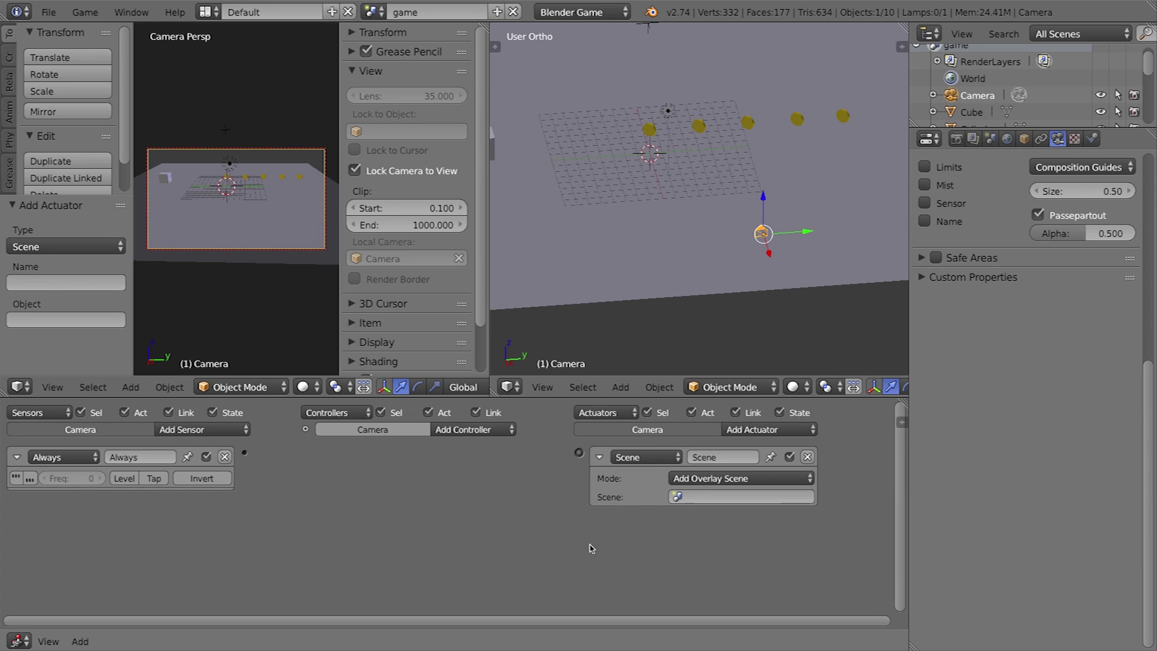
pyautogui.moveTo(244, 452); pyautogui.dragTo(579, 452)
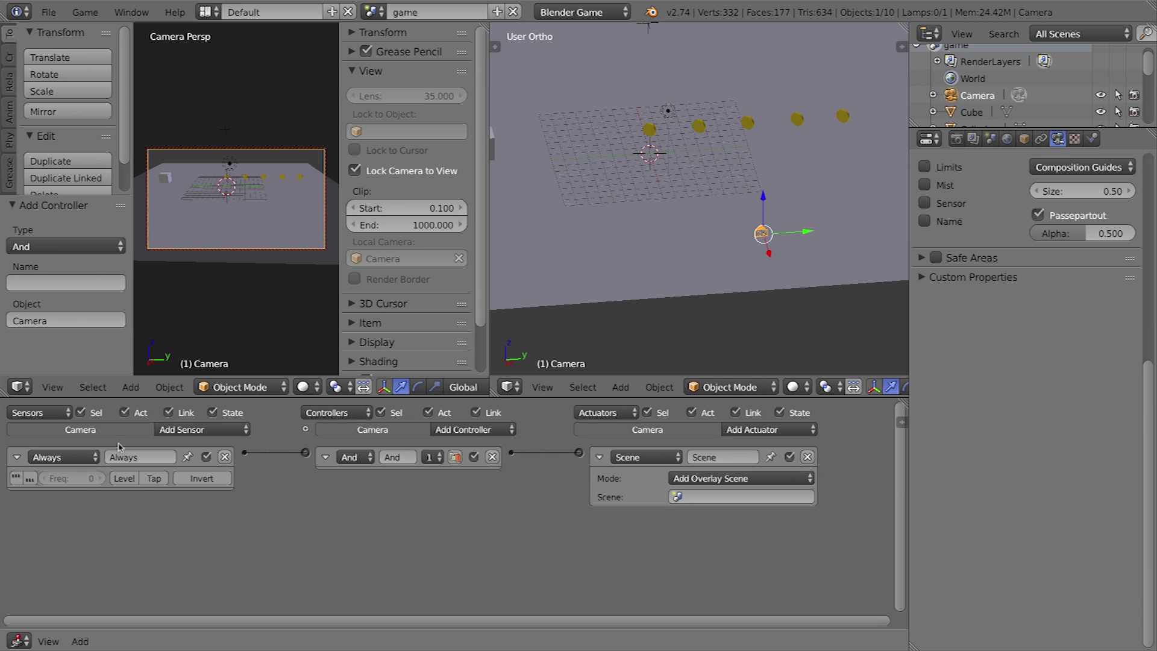
pyautogui.click(709, 498)
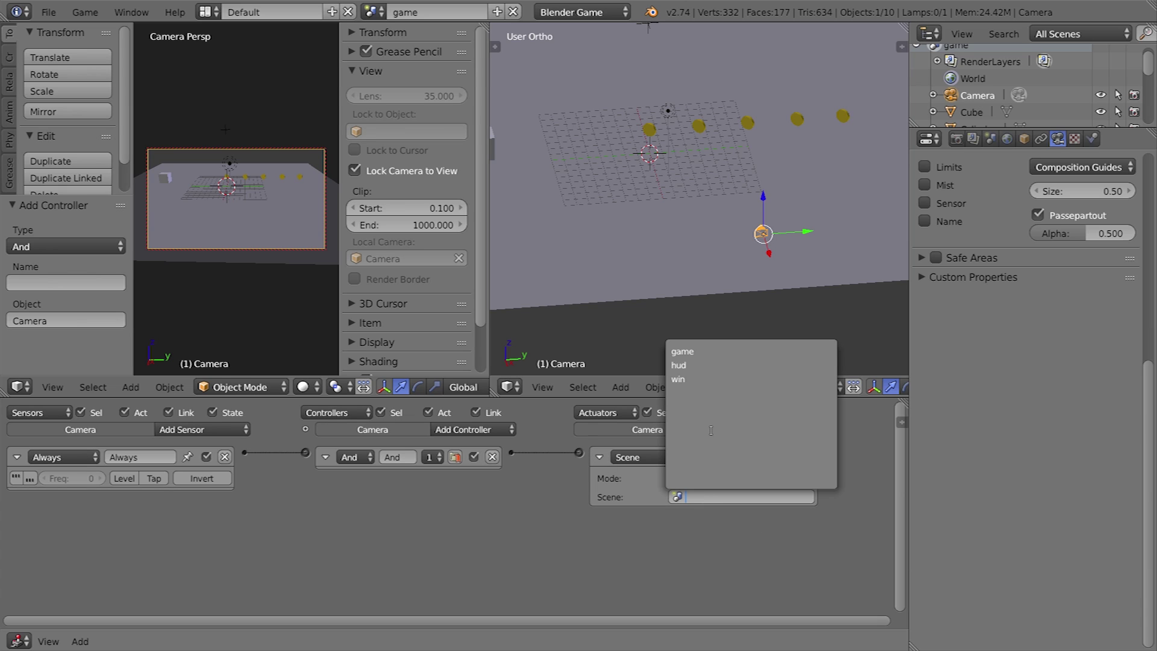
pyautogui.click(690, 378)
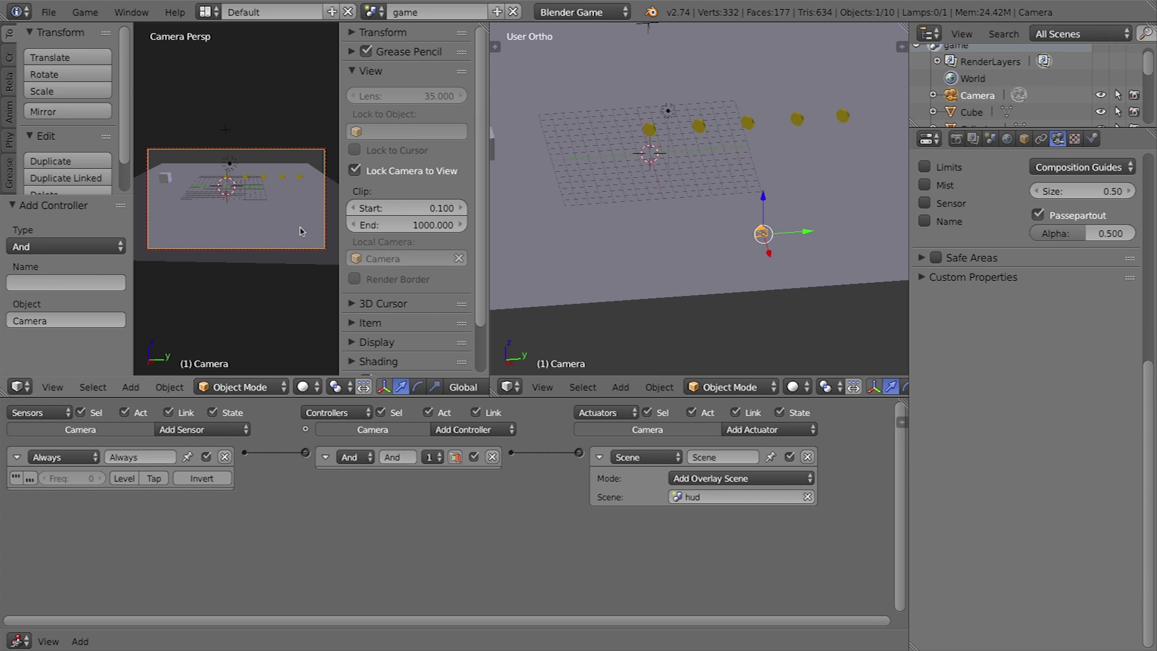
# - Hide the side shelves of the camera view and widen it to take up most of the 3D area
pyautogui.press('t')
pyautogui.press('n')
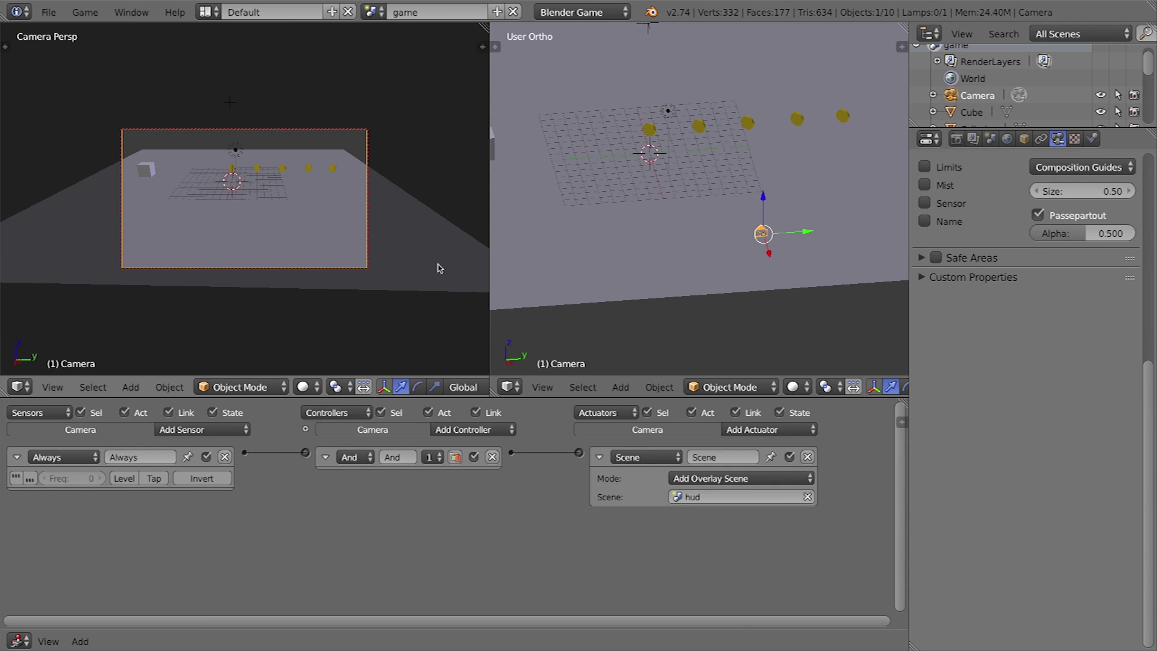
pyautogui.moveTo(489, 257); pyautogui.dragTo(791, 258)
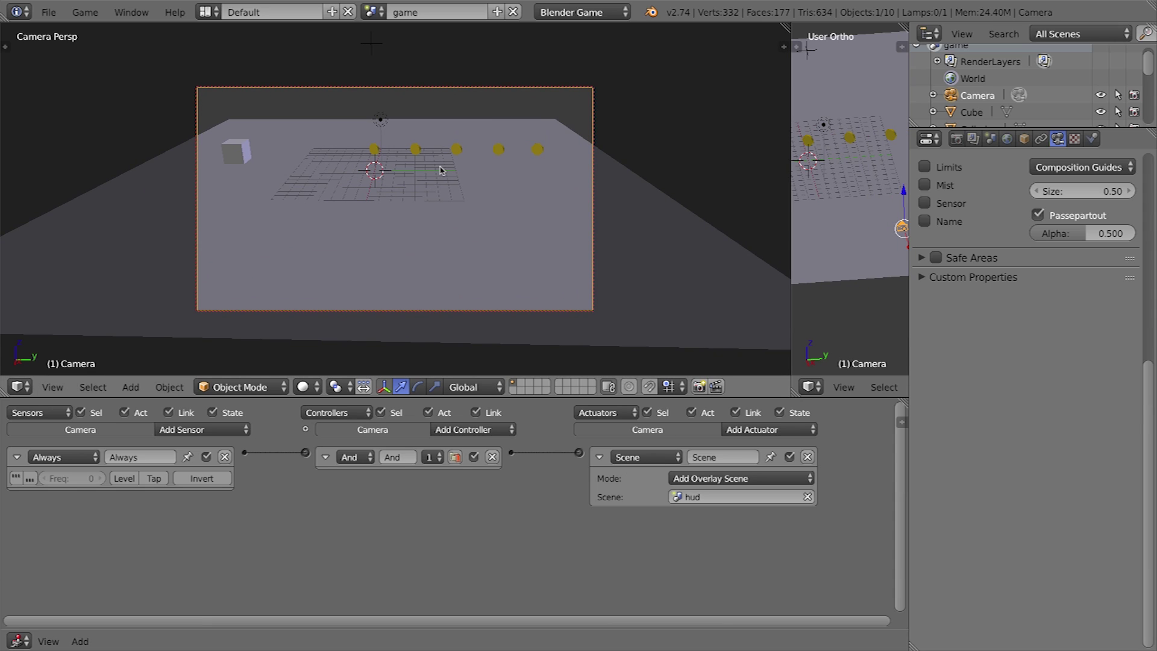
# - Run the game, move the cube through all the coins to test the hud counter, and stop it
pyautogui.press('p')
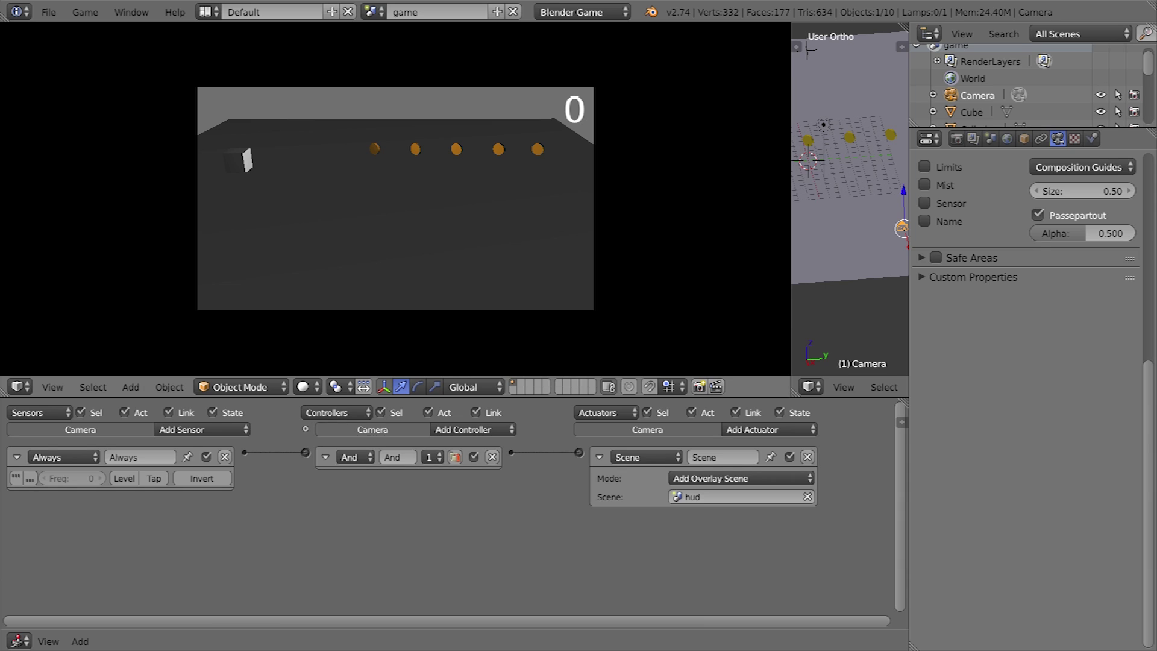
pyautogui.press('Right')
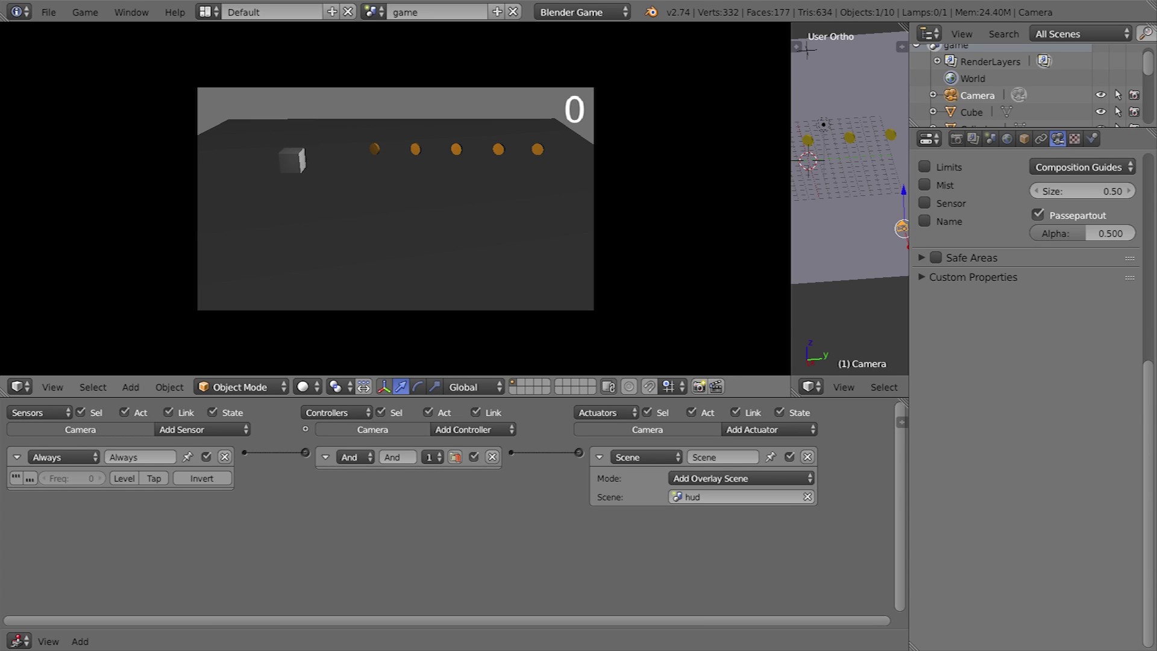
pyautogui.press('Right')
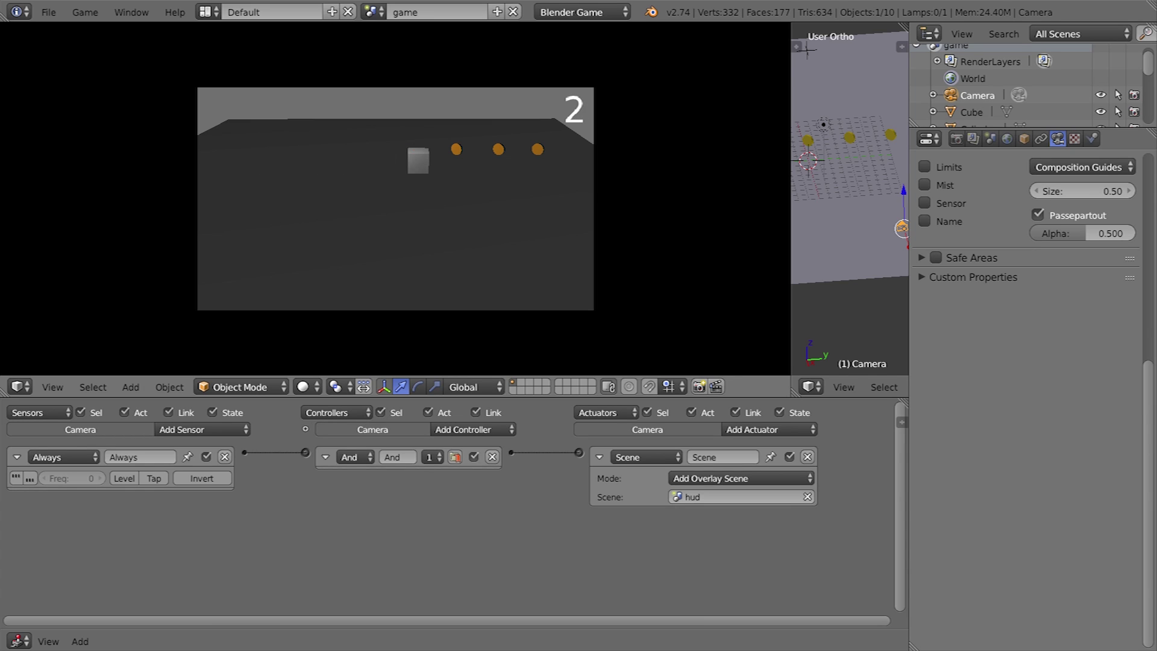
pyautogui.press('Right')
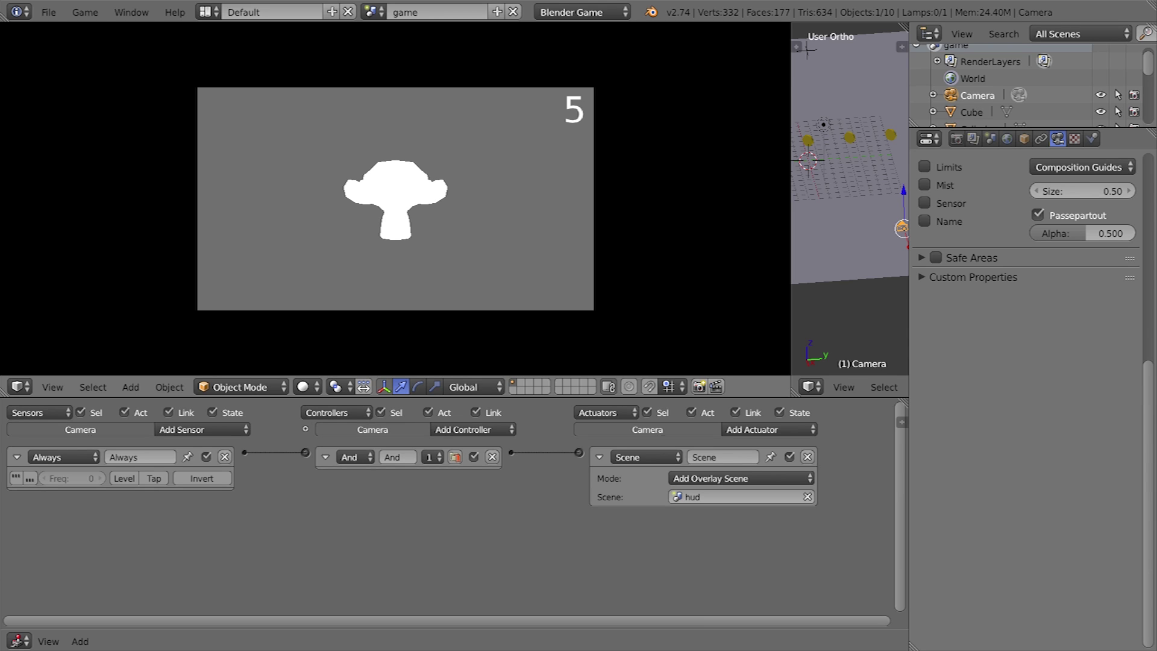
pyautogui.press('Escape')
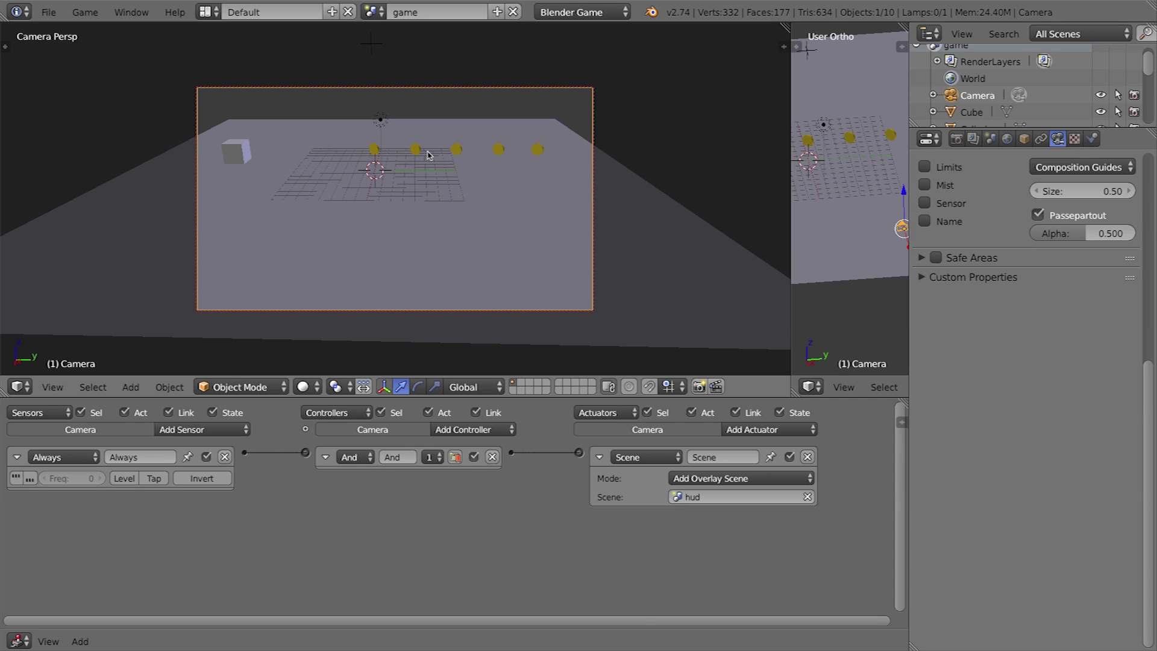
# - Check the text object's logic in the hud scene and return to the game scene
pyautogui.click(373, 12)
pyautogui.click(392, 51)
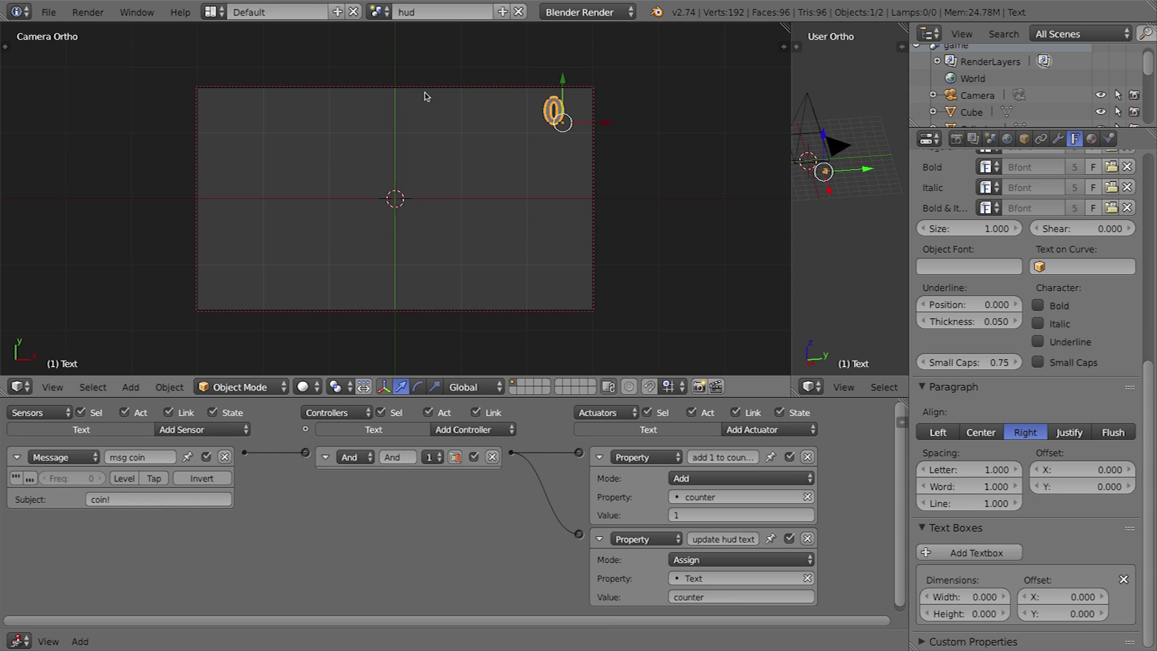
pyautogui.click(370, 12)
pyautogui.click(381, 35)
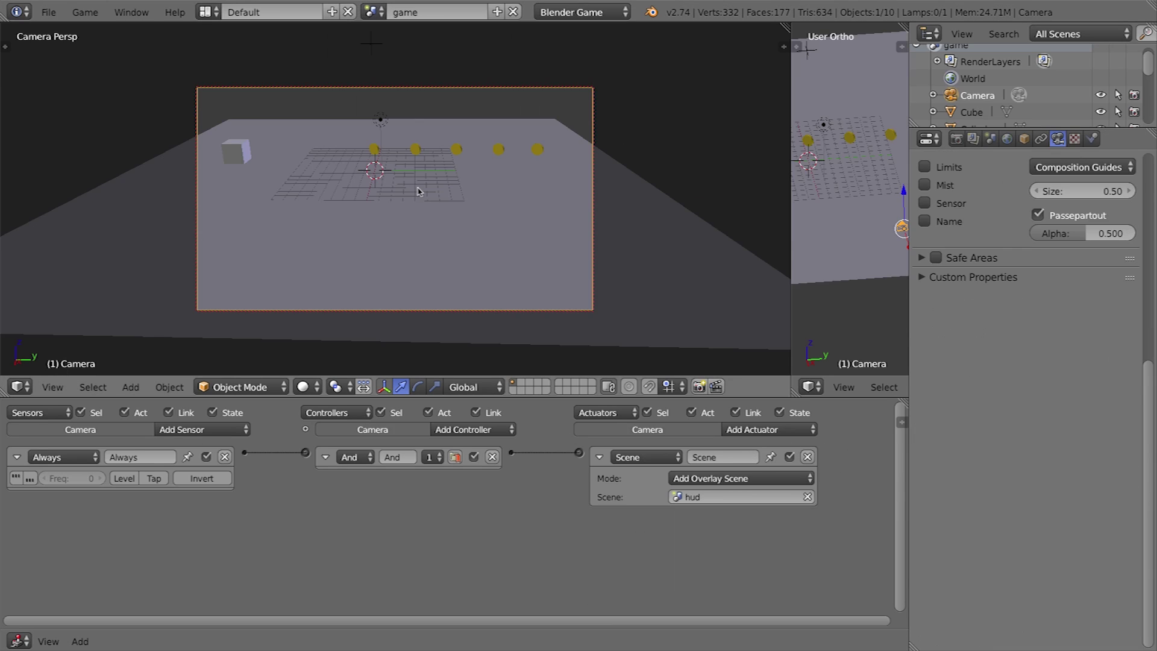
# - Delete the Empty holding the old coin counter and win logic from the game scene
pyautogui.rightClick(370, 47)
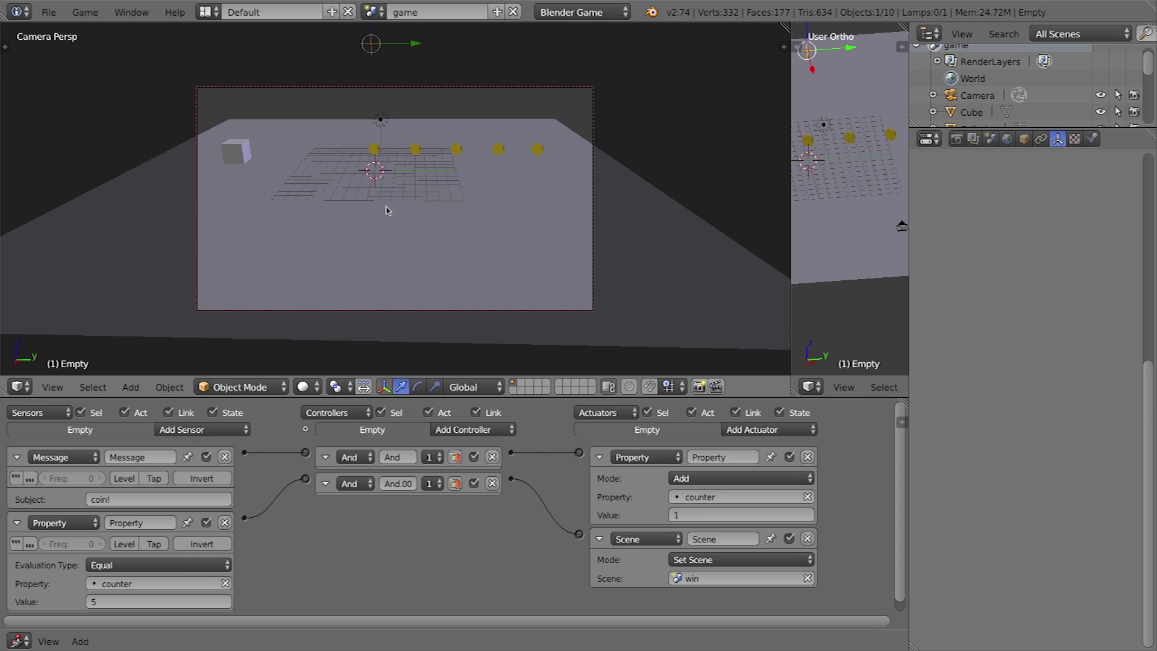
pyautogui.press('x')
pyautogui.click(387, 46)
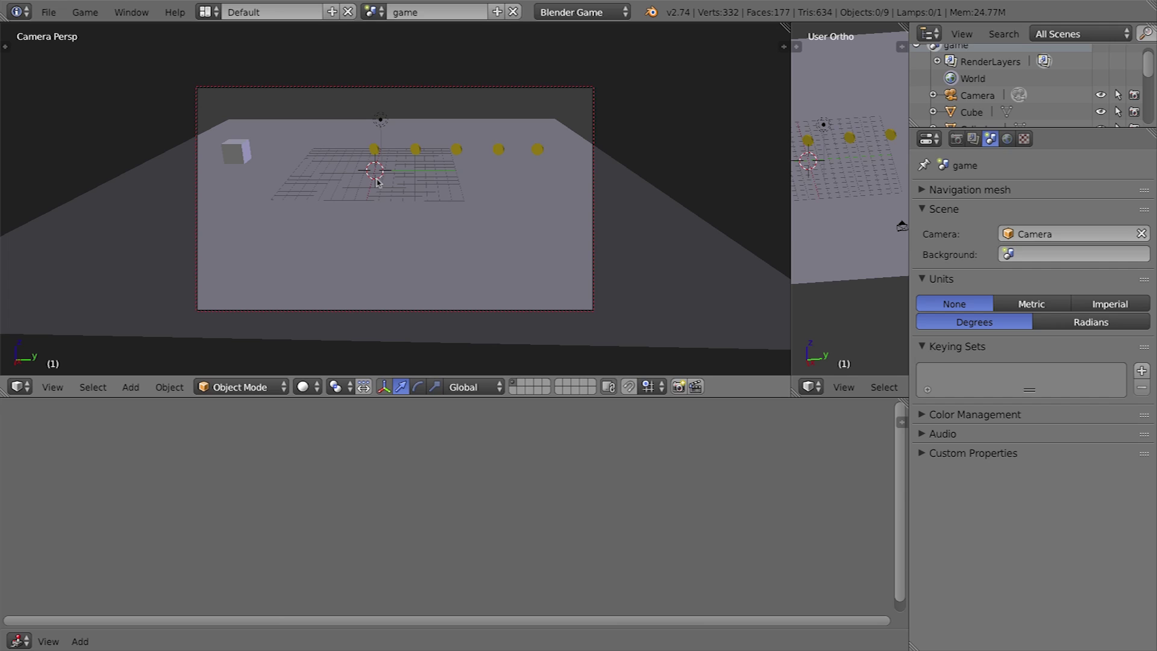
# - Run the game without the Empty, move the cube through every coin, and end the test
pyautogui.press('p')
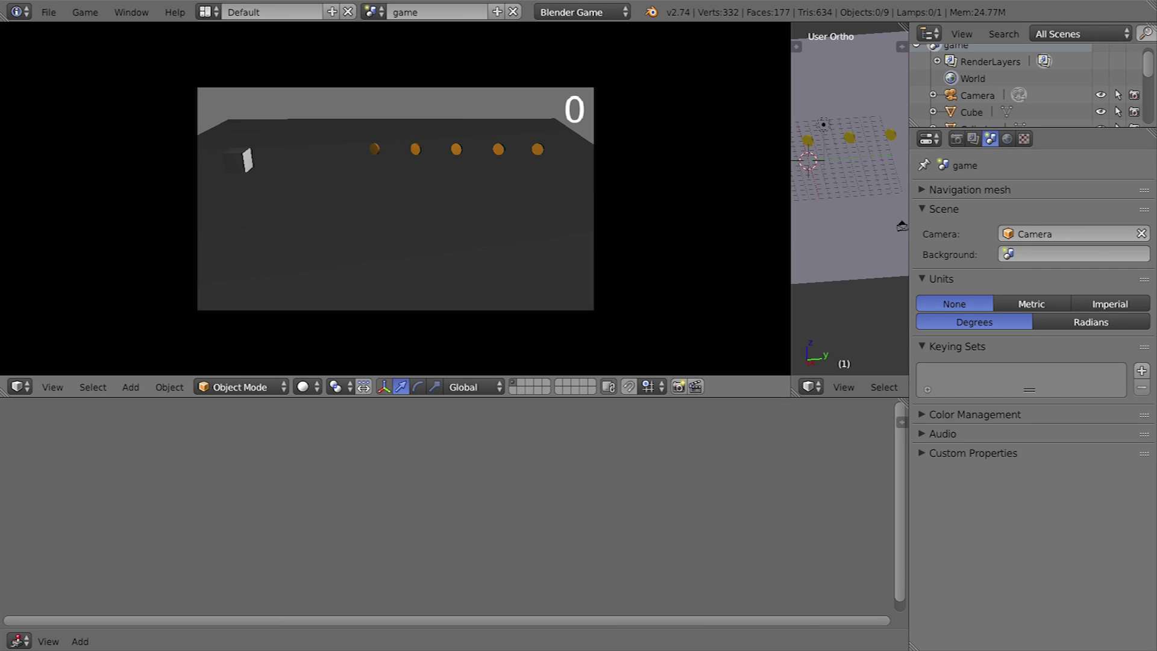
pyautogui.press('Right')
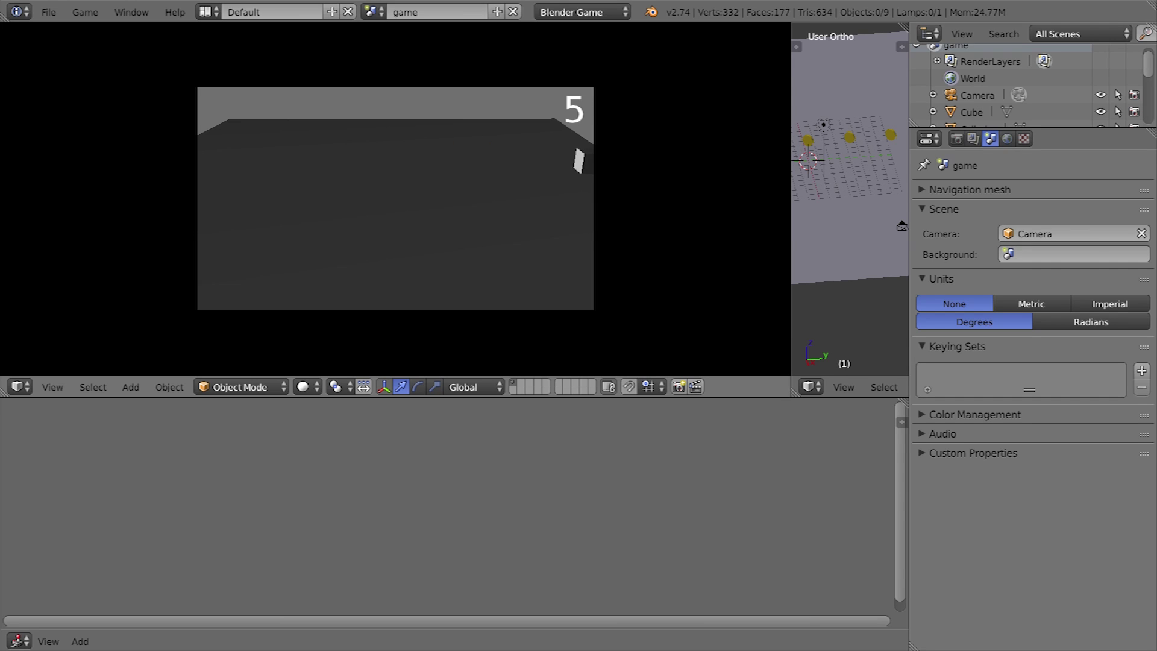
pyautogui.press('Escape')
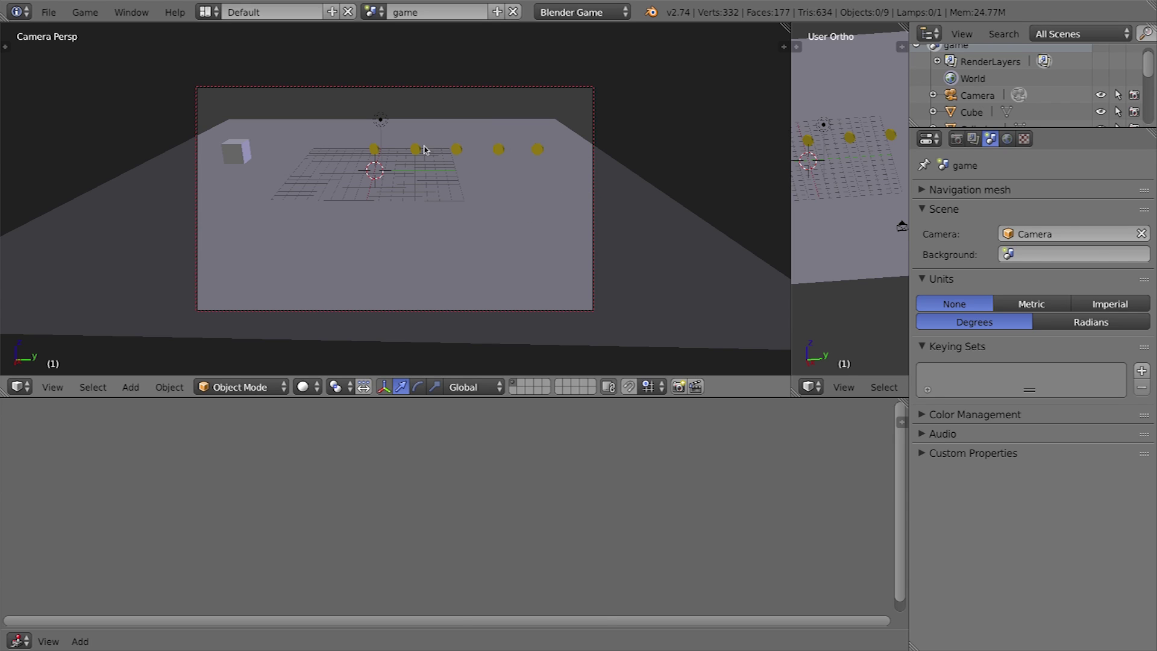
# - Switch to the hud scene and collapse the text's two Property actuators, add 1 to counter and update hud text
pyautogui.click(374, 12)
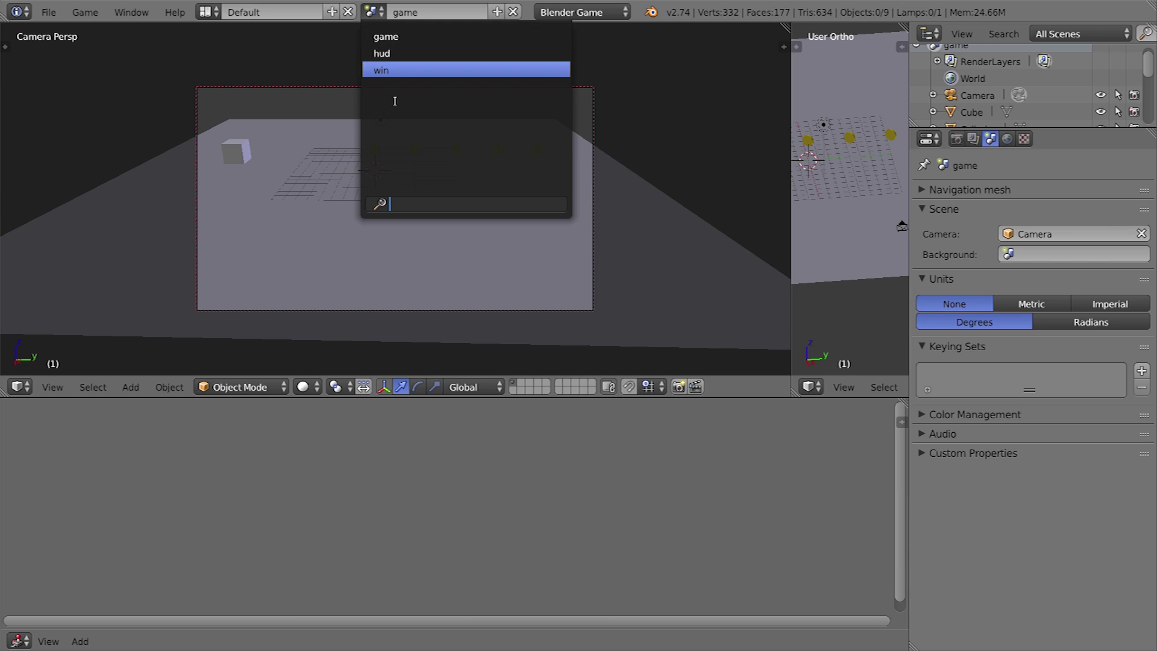
pyautogui.click(379, 52)
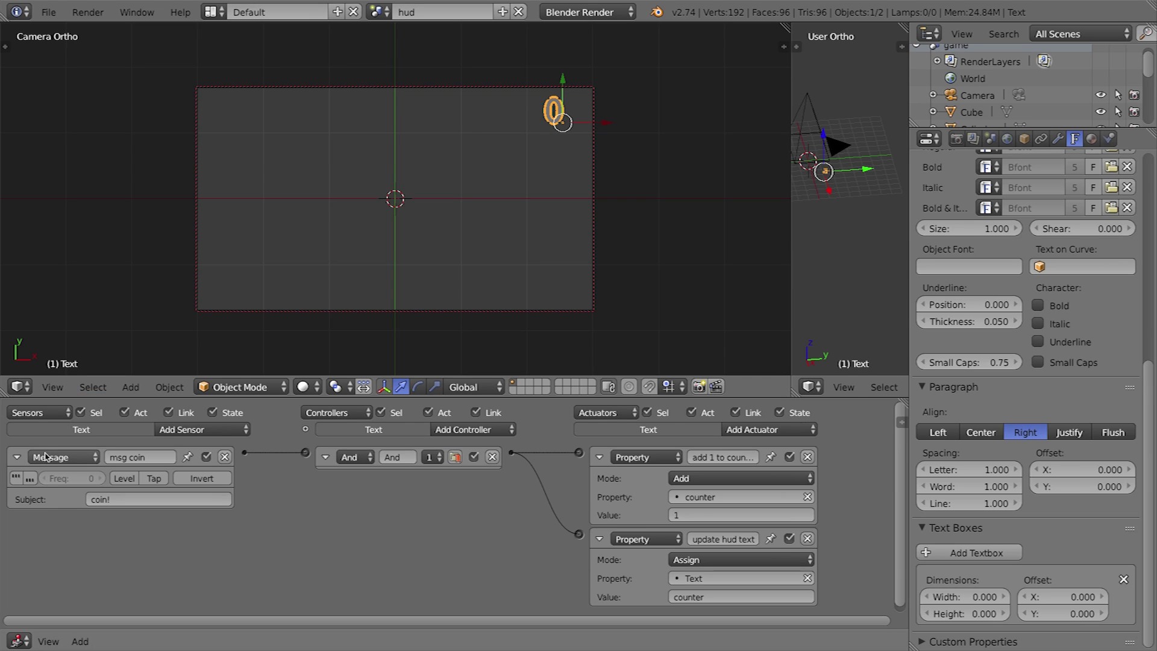
pyautogui.click(599, 456)
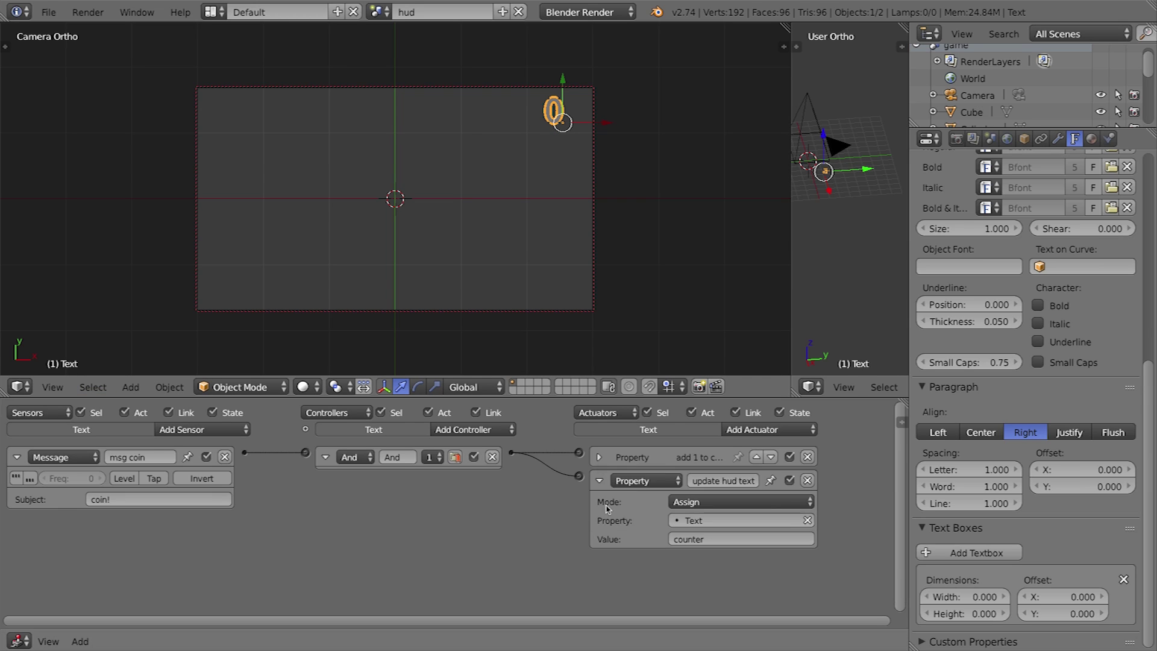
pyautogui.click(601, 480)
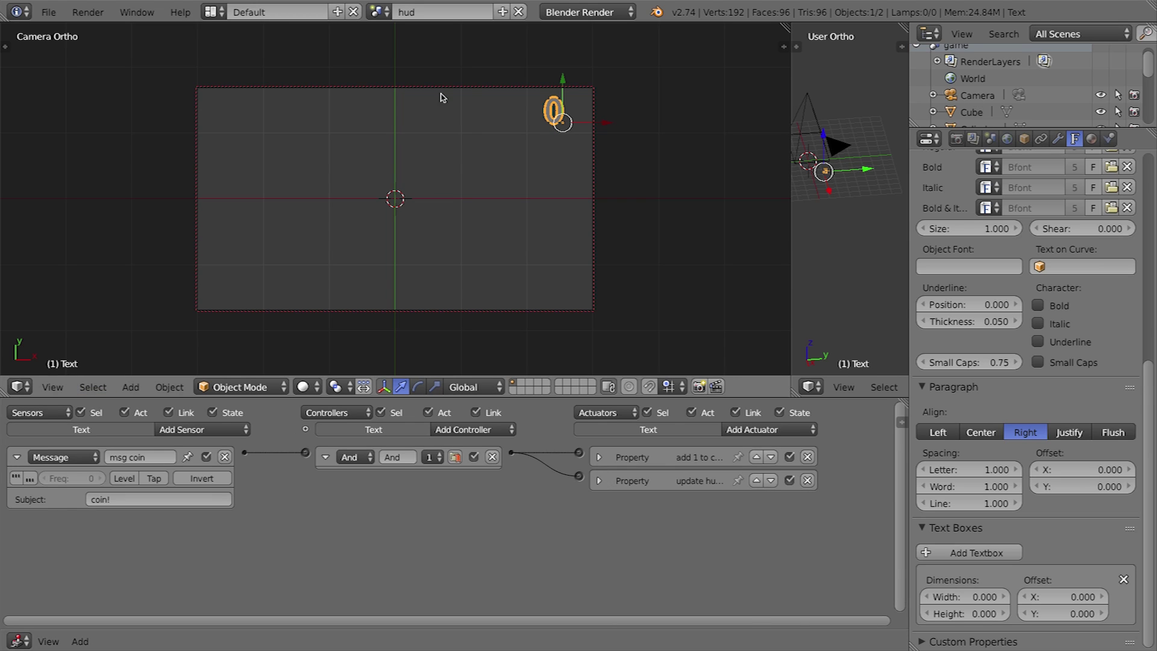
# - Check the hud text's game properties and collapse its msg coin sensor
pyautogui.press('n')
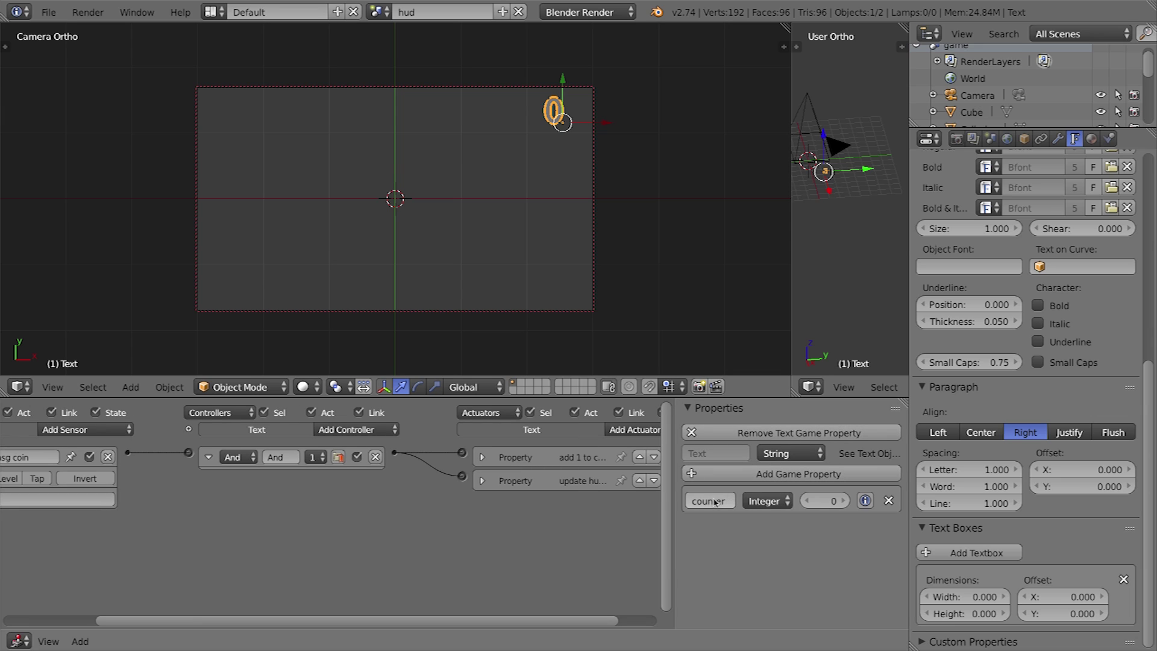
pyautogui.press('n')
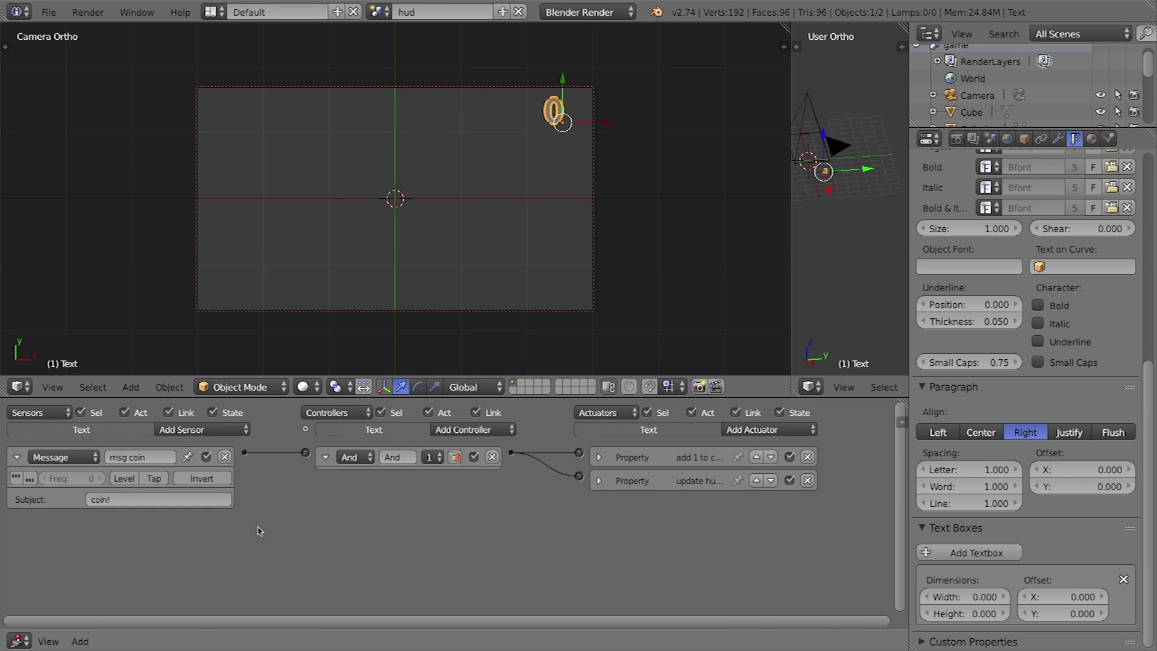
pyautogui.click(17, 457)
# - Add a Property sensor to the hud text that triggers when counter is Equal to 5
pyautogui.click(211, 429)
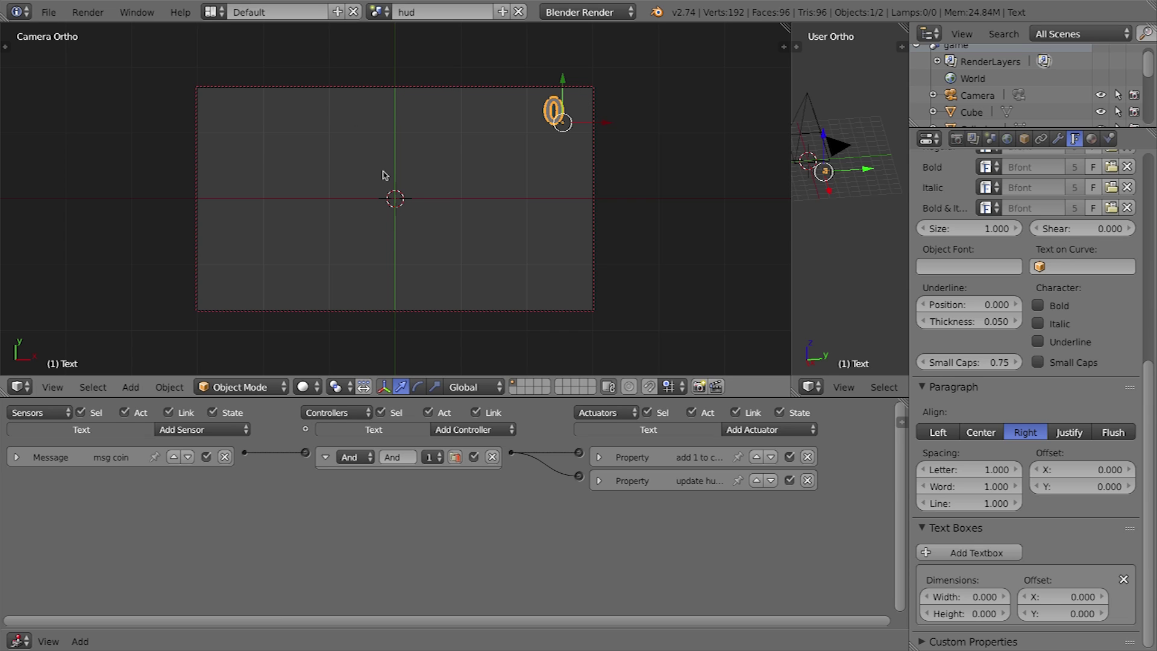
pyautogui.click(195, 432)
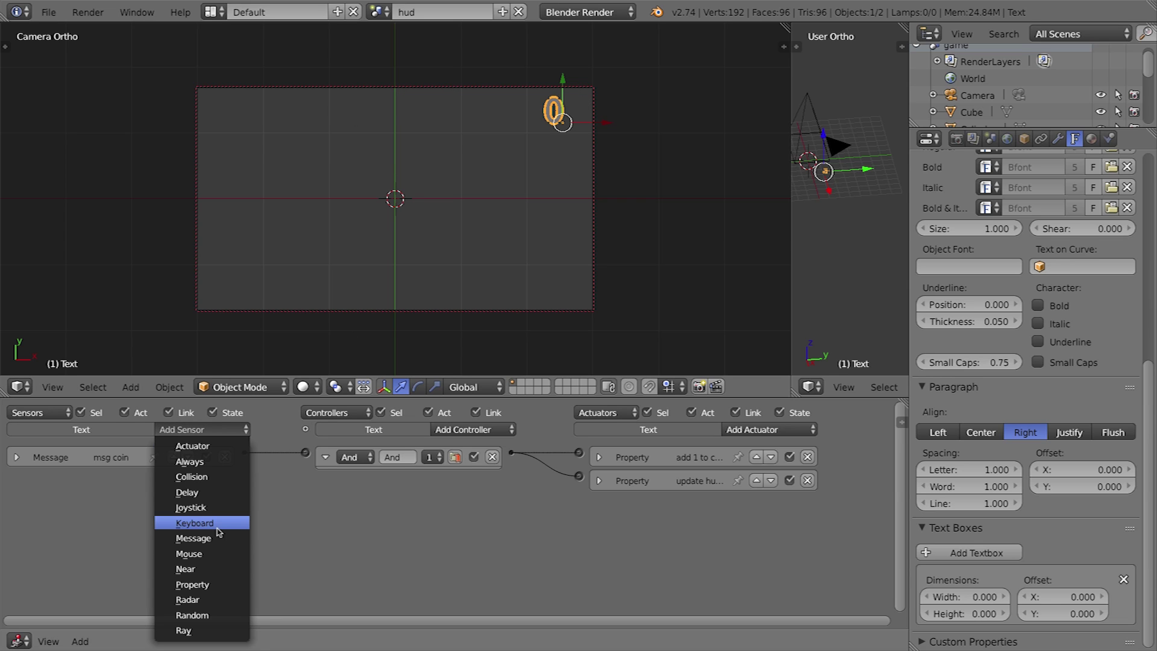
pyautogui.click(205, 585)
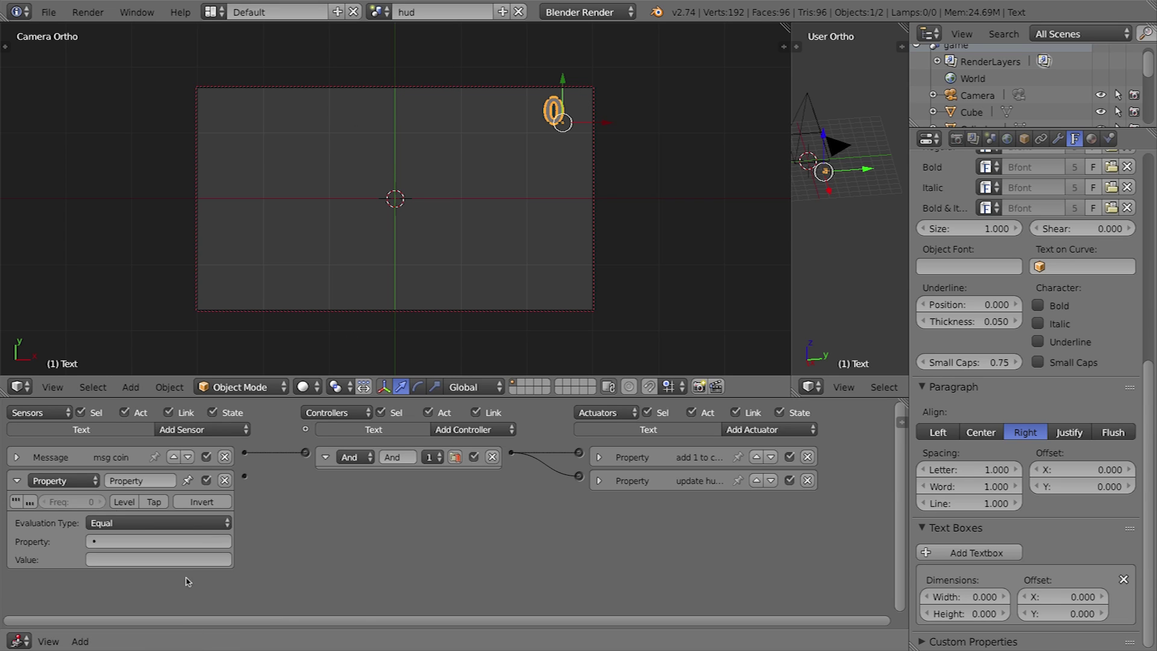
pyautogui.click(107, 541)
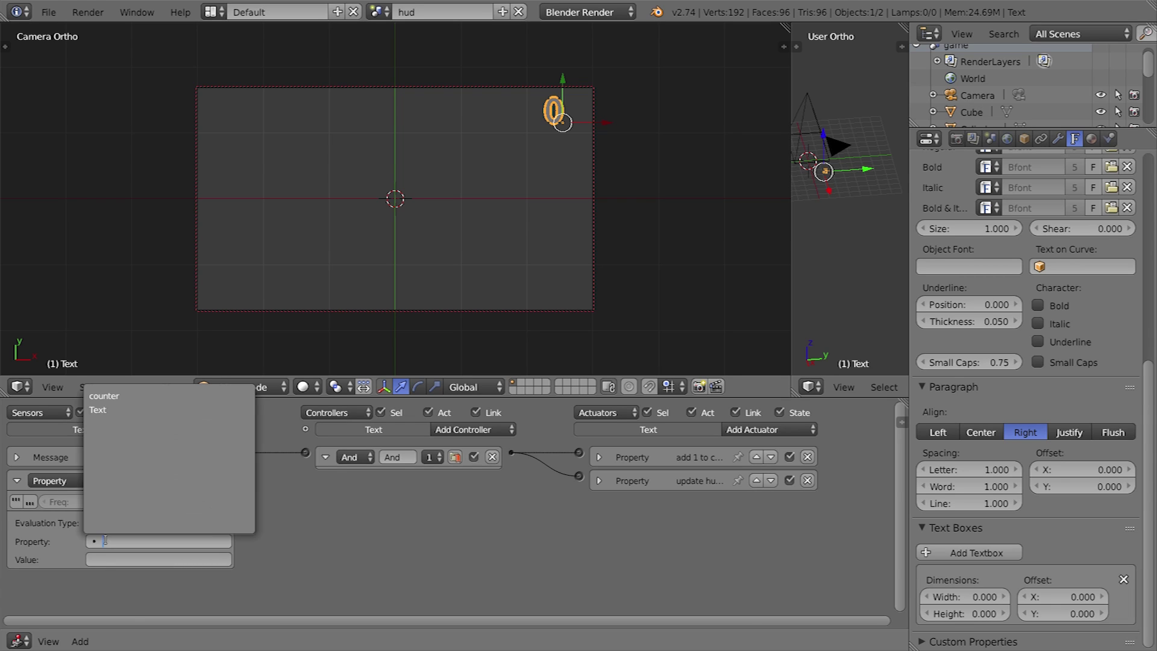
pyautogui.click(109, 398)
pyautogui.click(102, 558)
pyautogui.press('Return')
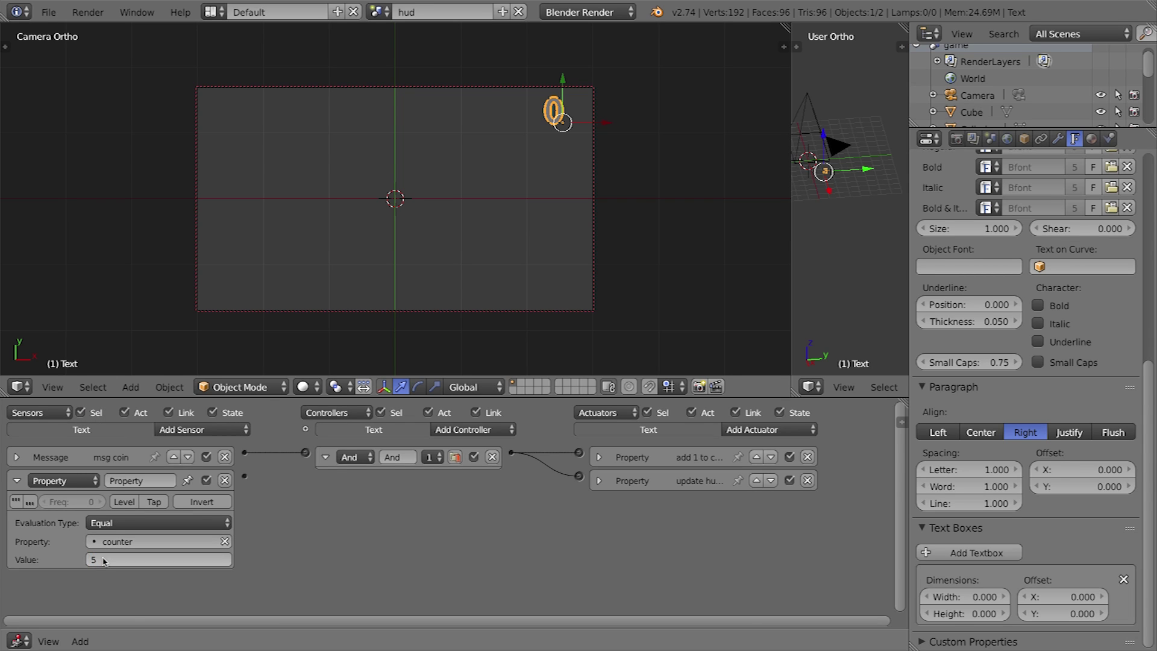
# - Add a Scene actuator driven by the counter Property sensor and make it Set Scene to win
pyautogui.click(763, 430)
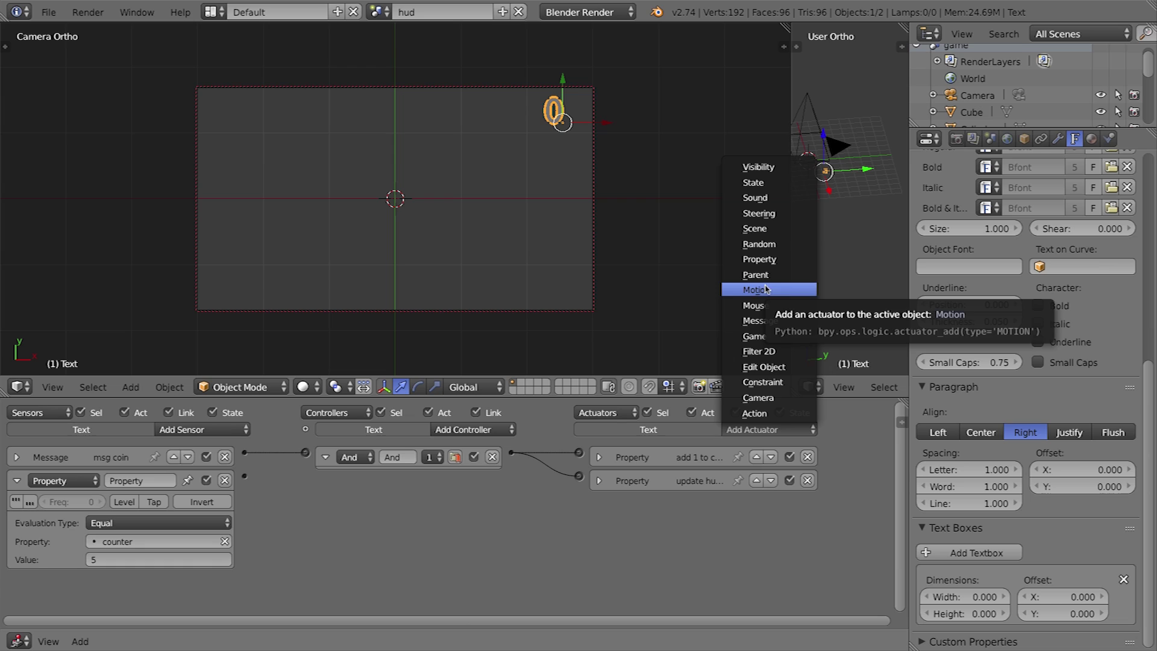
pyautogui.click(780, 227)
pyautogui.moveTo(244, 476); pyautogui.dragTo(578, 500)
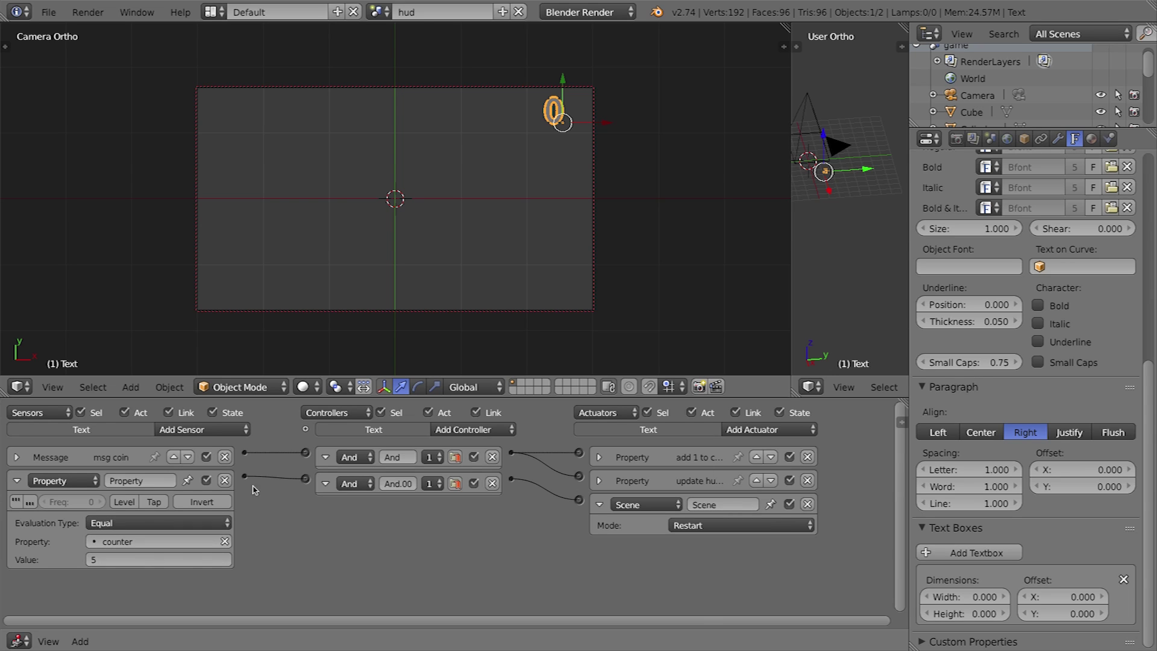
pyautogui.click(714, 526)
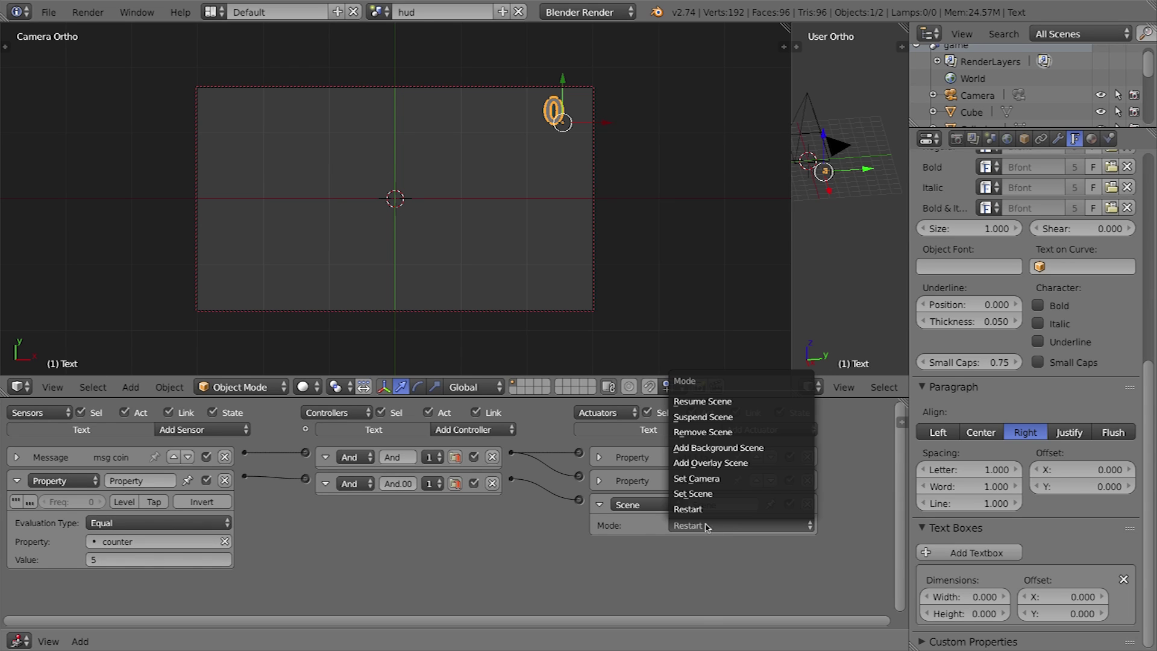
pyautogui.click(699, 493)
pyautogui.click(741, 543)
pyautogui.click(691, 426)
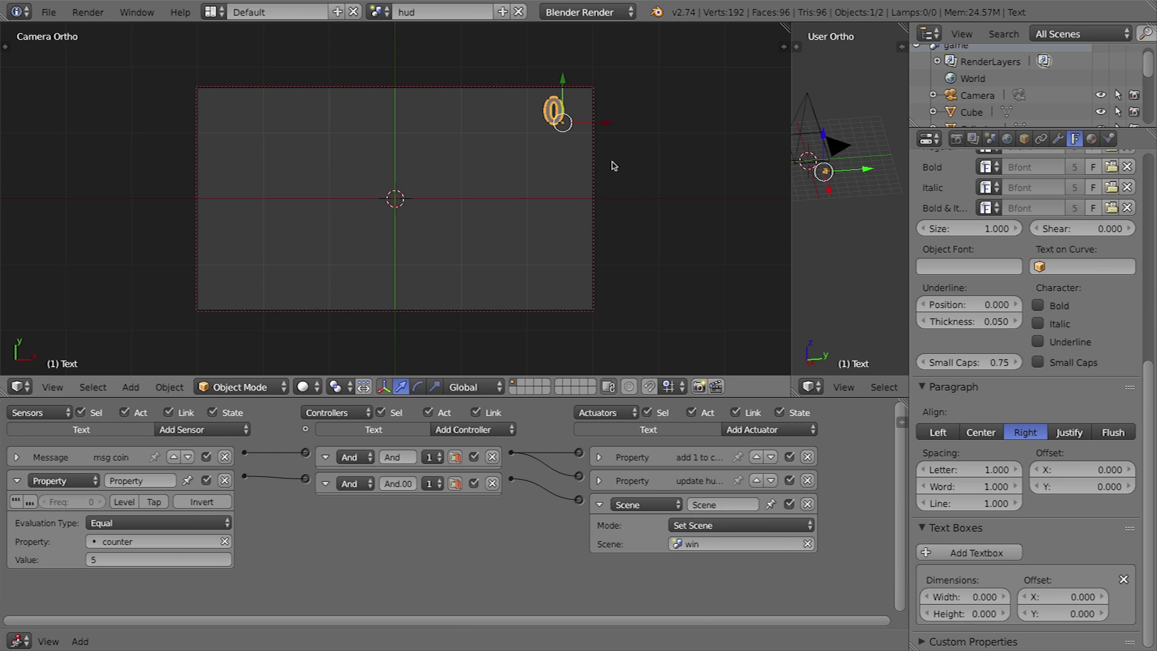
# - Add a second Scene actuator that removes the hud scene and link it to the win check's And controller
pyautogui.click(762, 431)
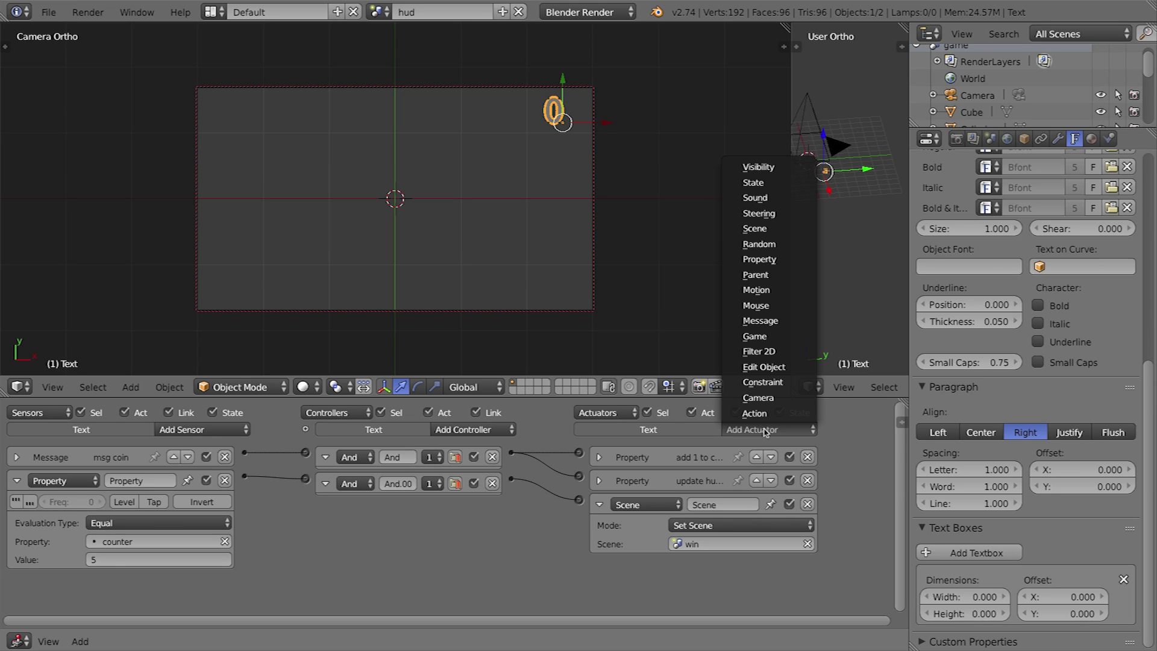
pyautogui.click(771, 232)
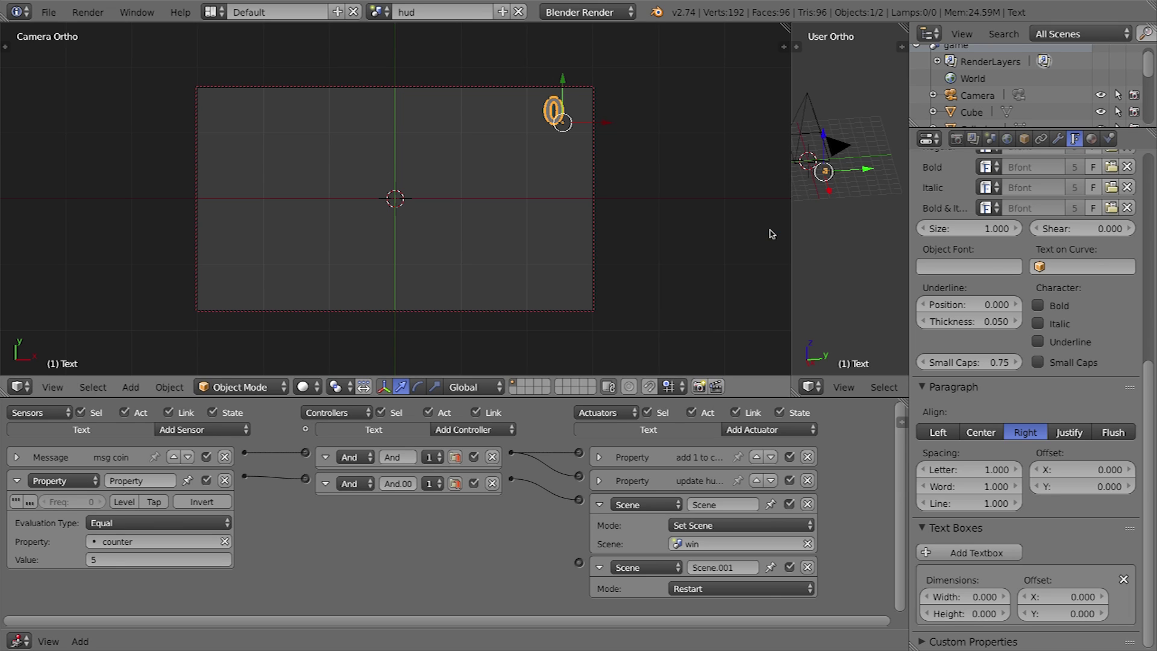
pyautogui.click(713, 595)
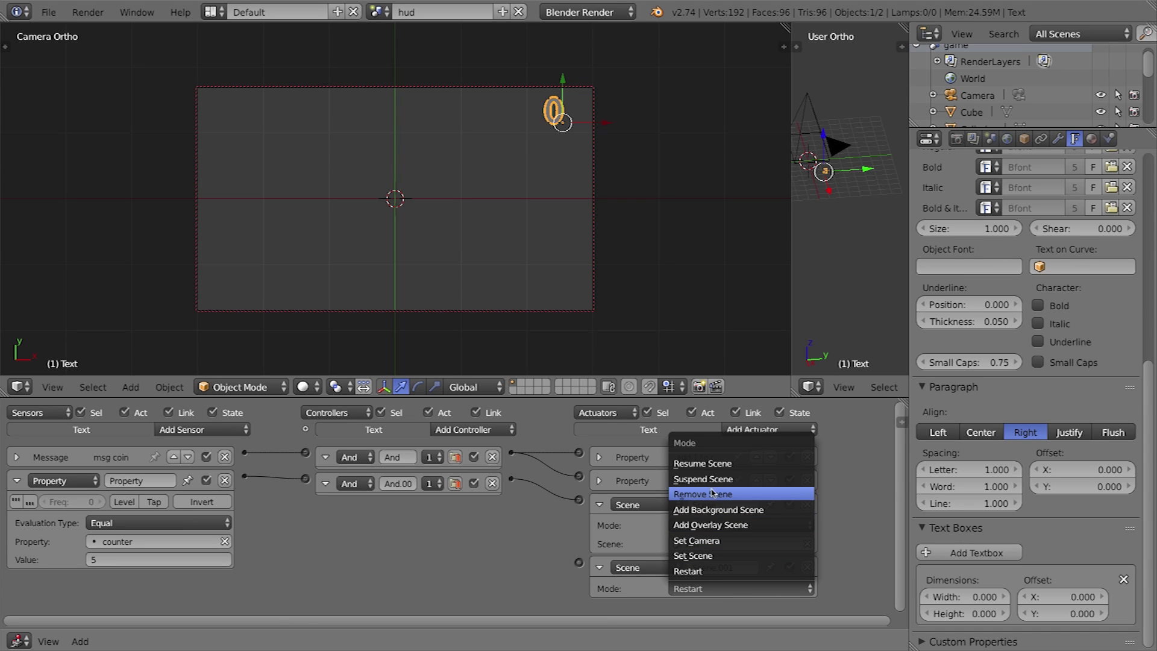
pyautogui.click(731, 494)
pyautogui.click(699, 607)
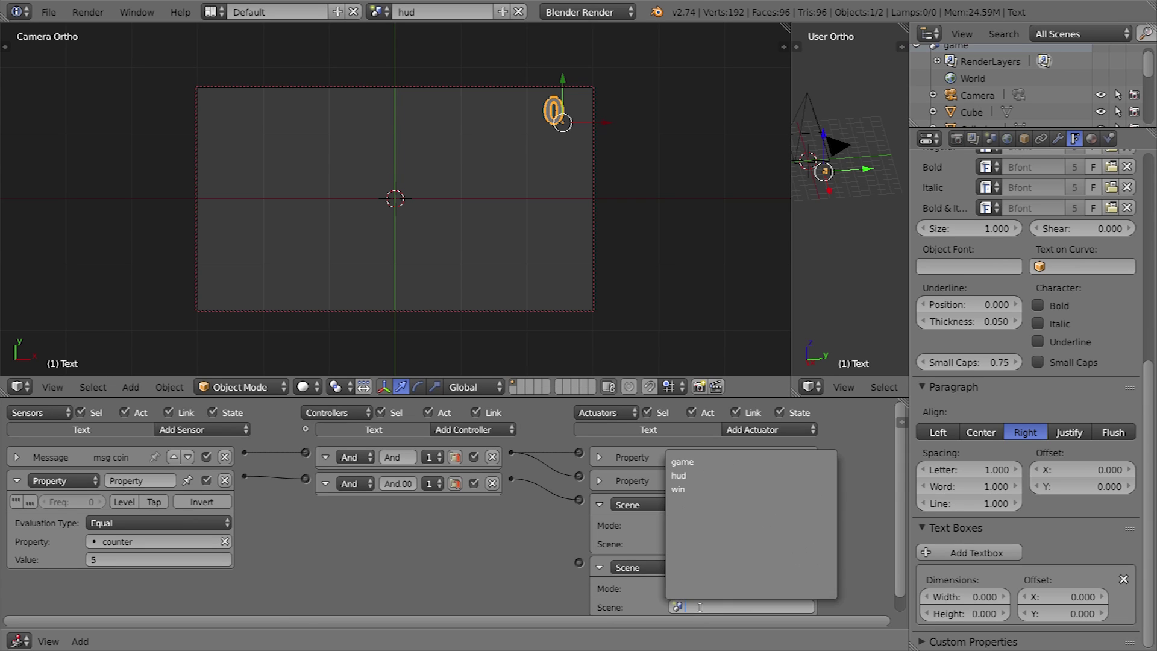
pyautogui.click(699, 473)
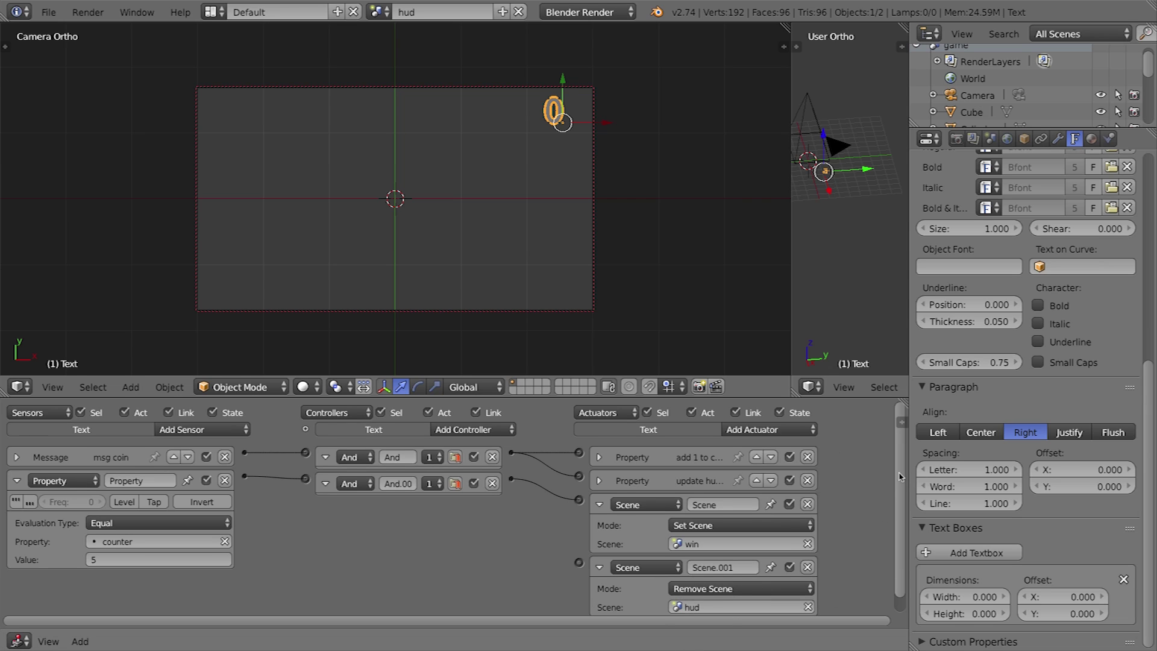
pyautogui.scroll(-1, 900, 476)
pyautogui.moveTo(516, 470); pyautogui.dragTo(577, 546)
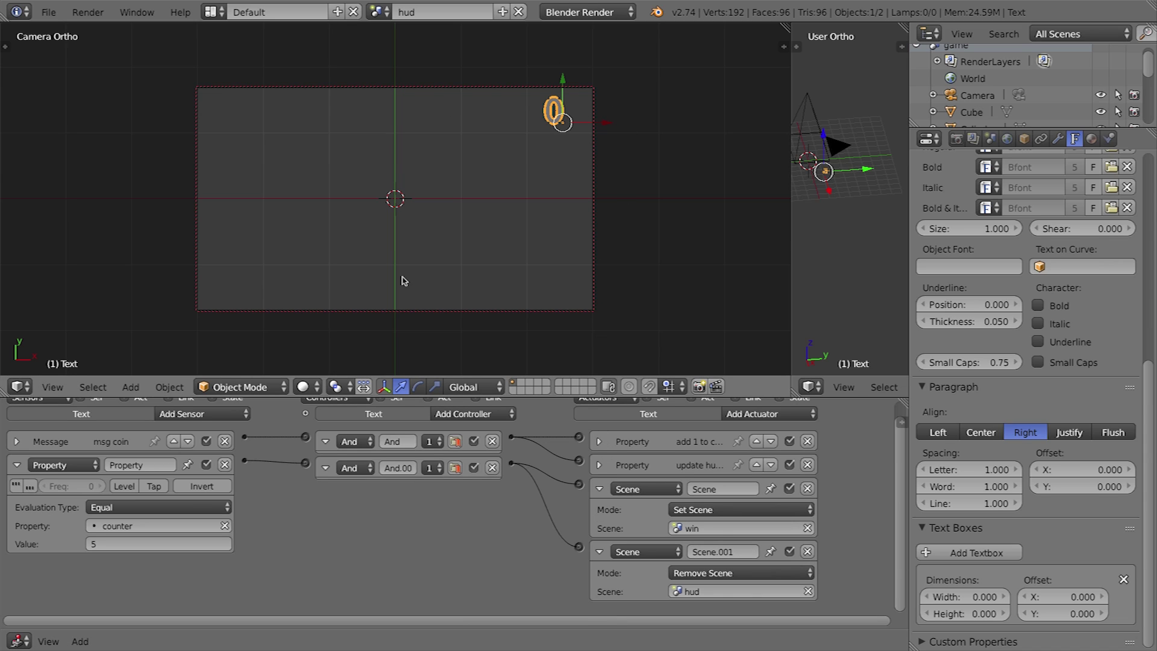
# - Switch to the game scene, run the game, move the cube through all the coins, and end the test
pyautogui.click(378, 13)
pyautogui.click(386, 37)
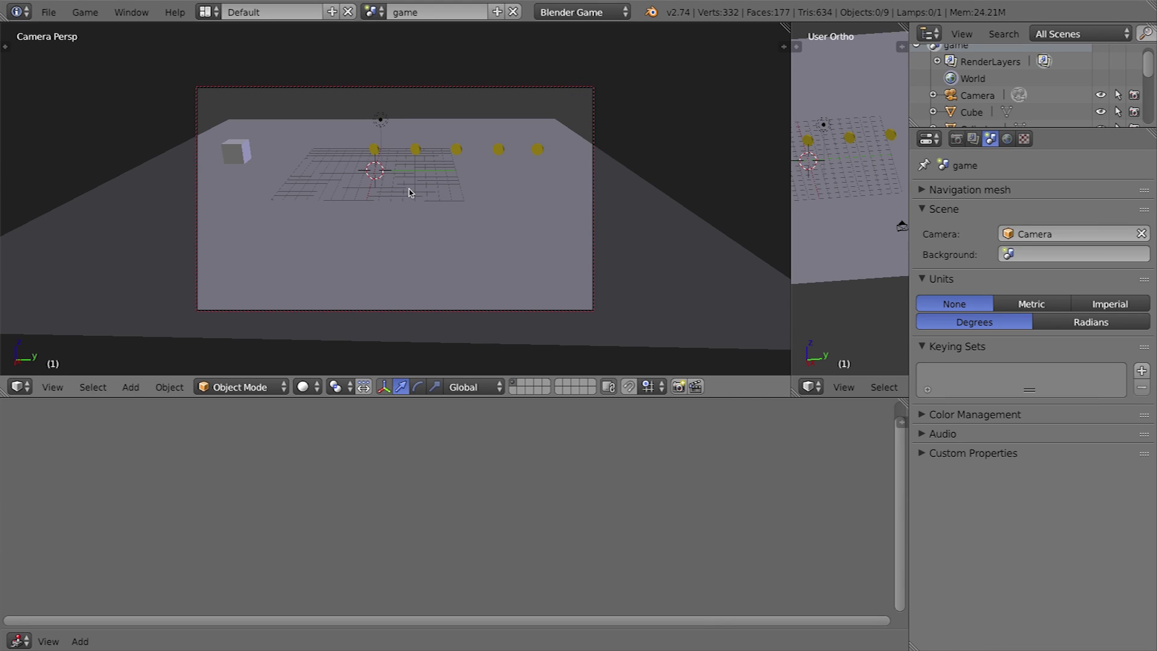
pyautogui.press('p')
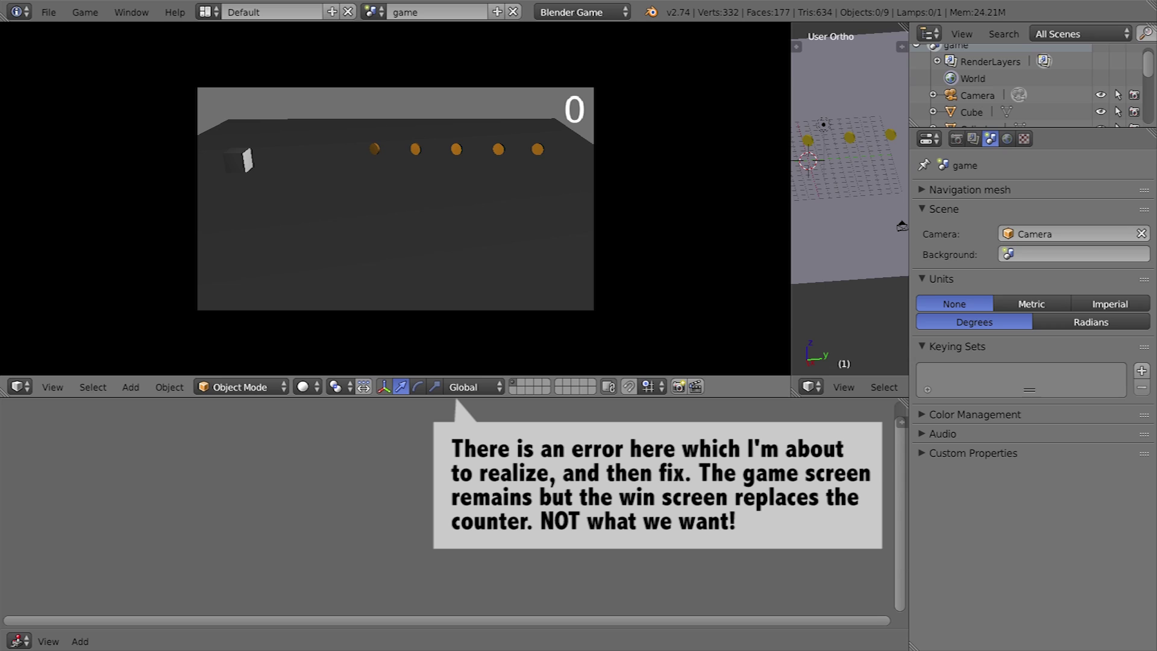
pyautogui.press('Right')
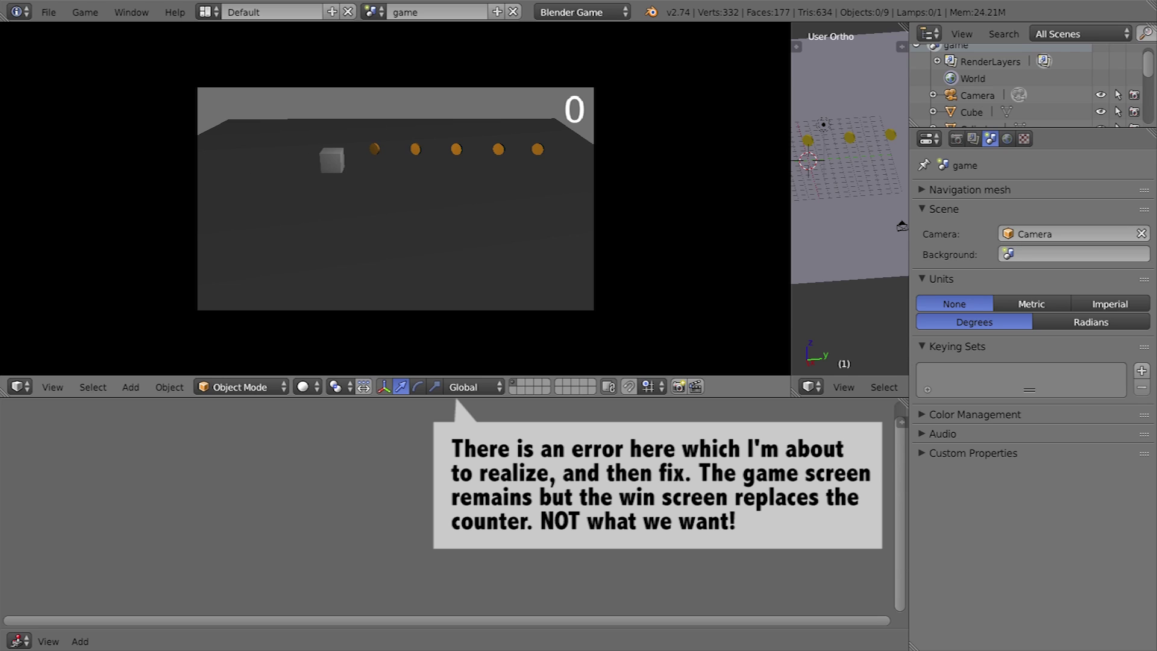
pyautogui.press('Right')
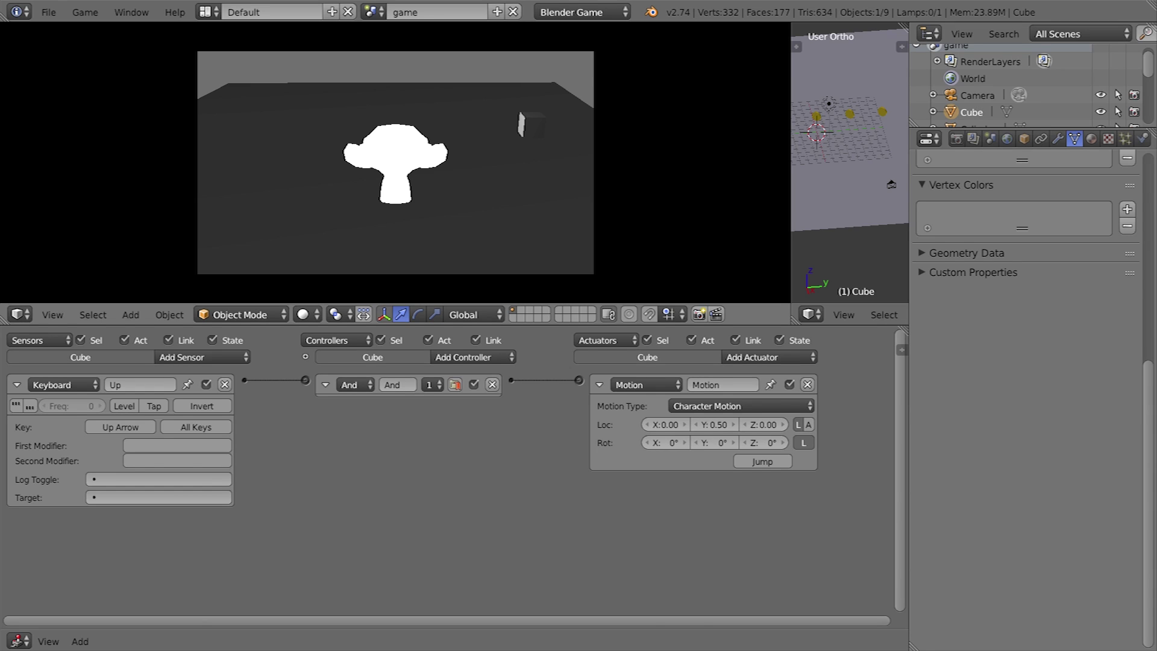
pyautogui.press('Escape')
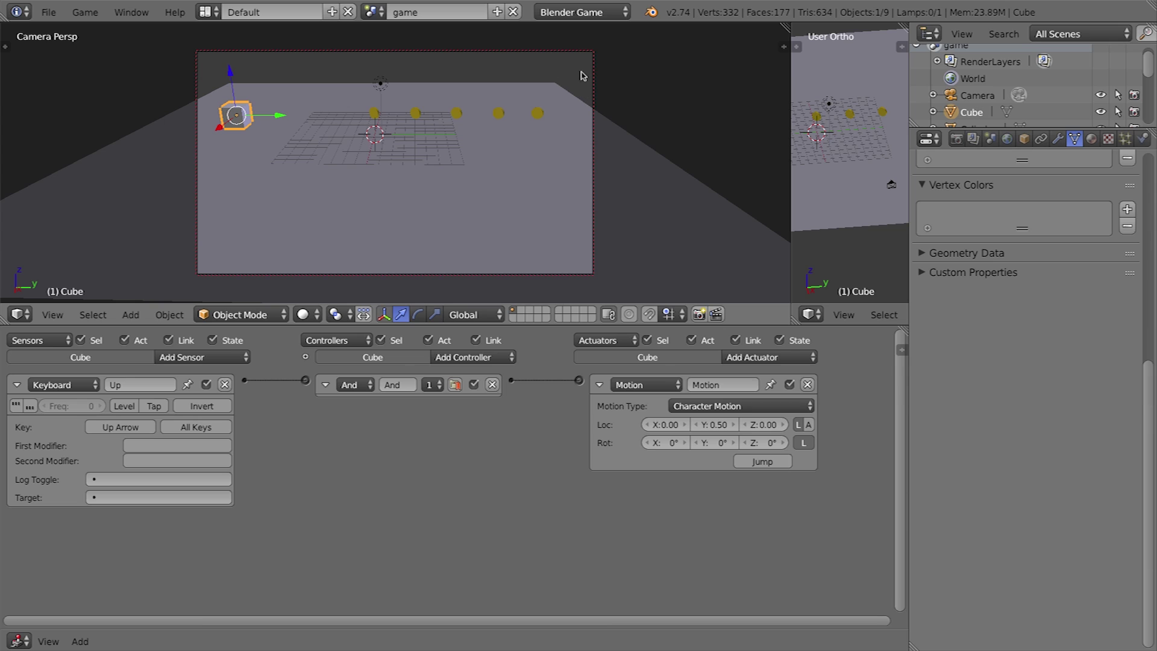
# - In the hud scene, add a Scene actuator to the text that removes the game scene and link it to the win check's And controller
pyautogui.click(371, 13)
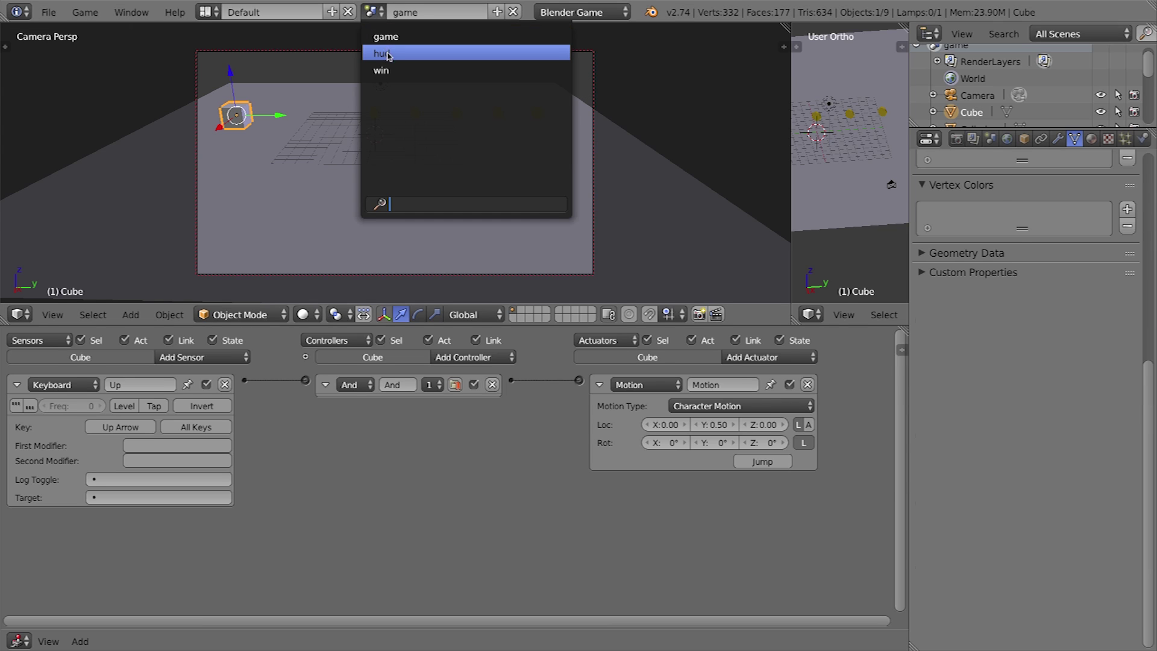
pyautogui.click(386, 54)
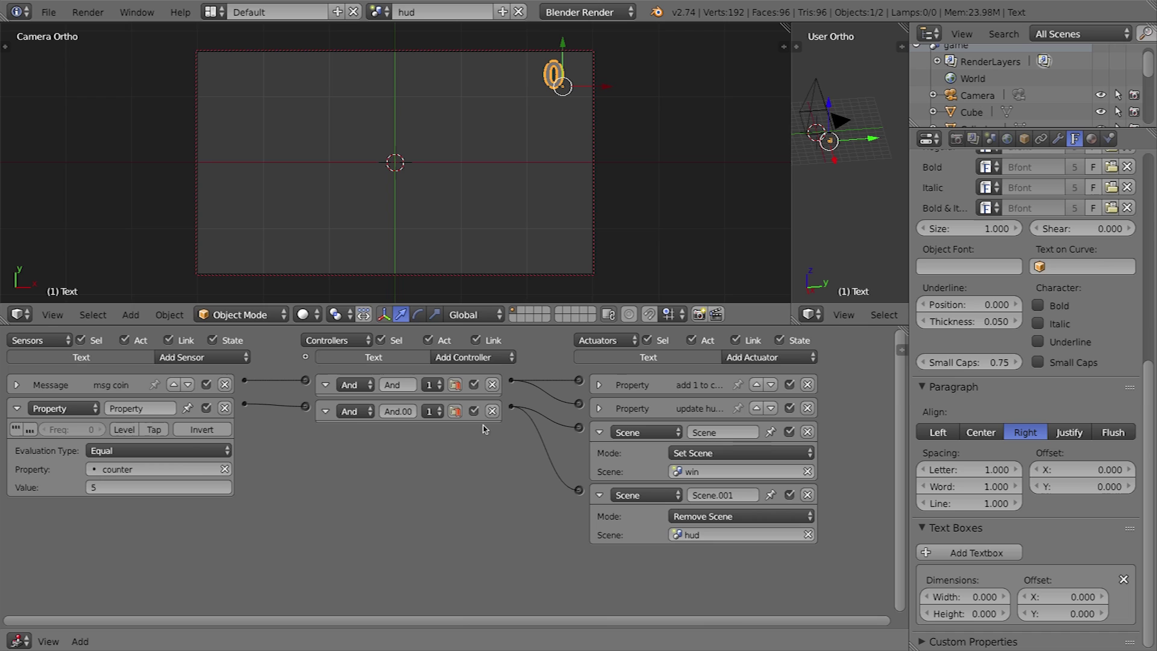
pyautogui.click(772, 360)
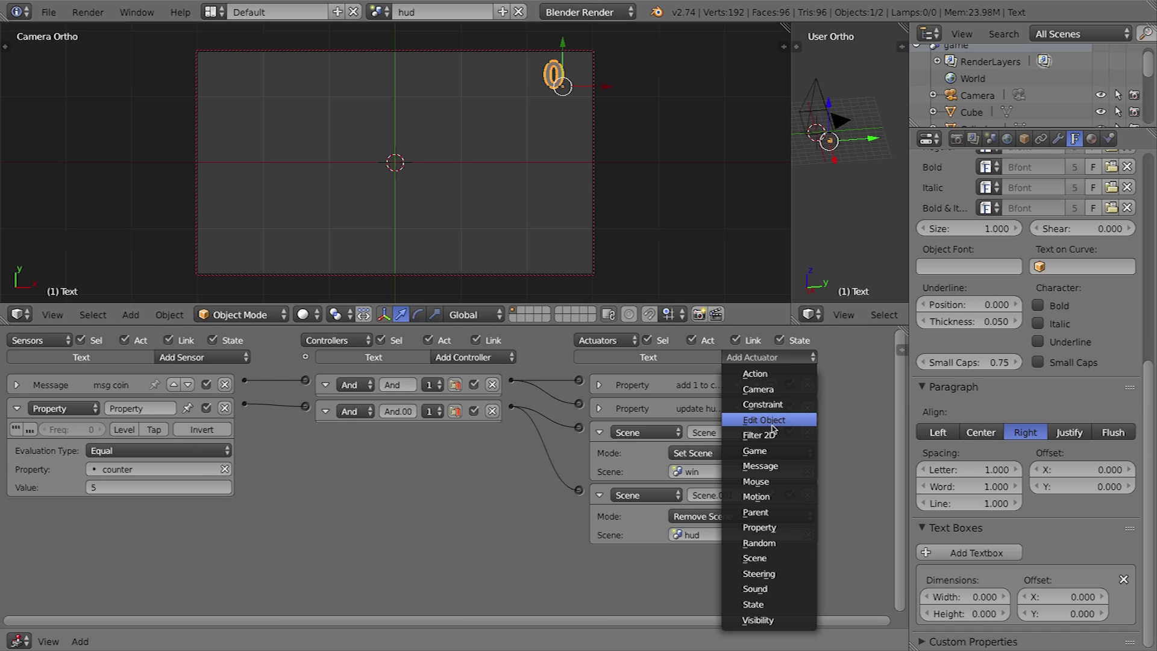
pyautogui.click(761, 558)
pyautogui.click(699, 579)
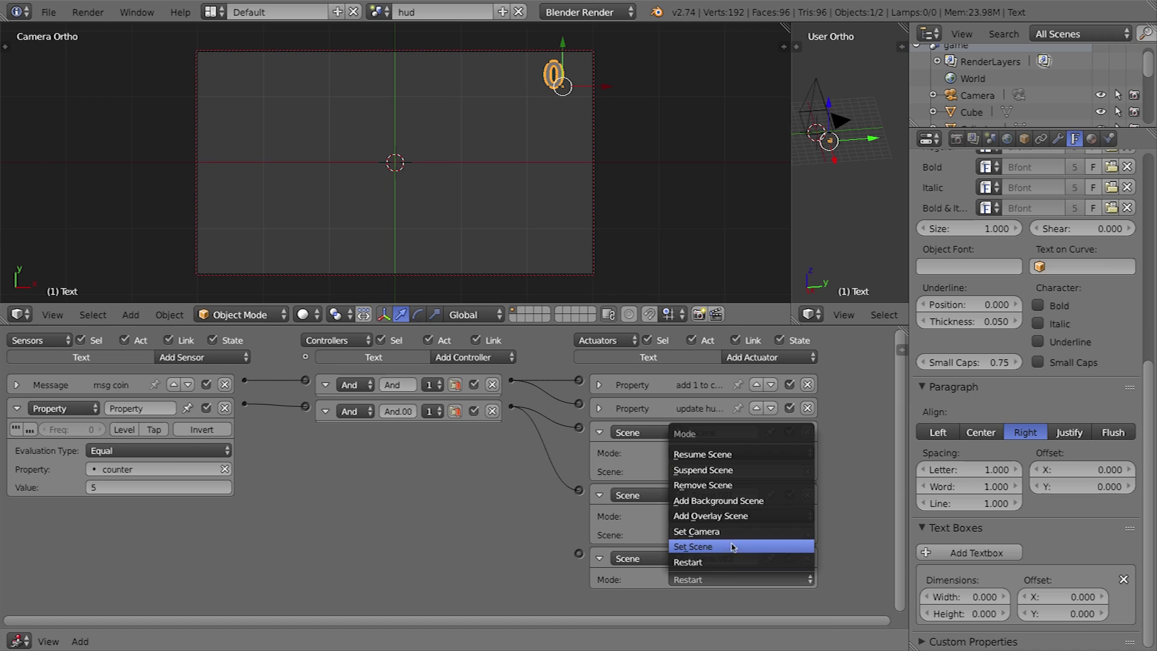
pyautogui.click(731, 485)
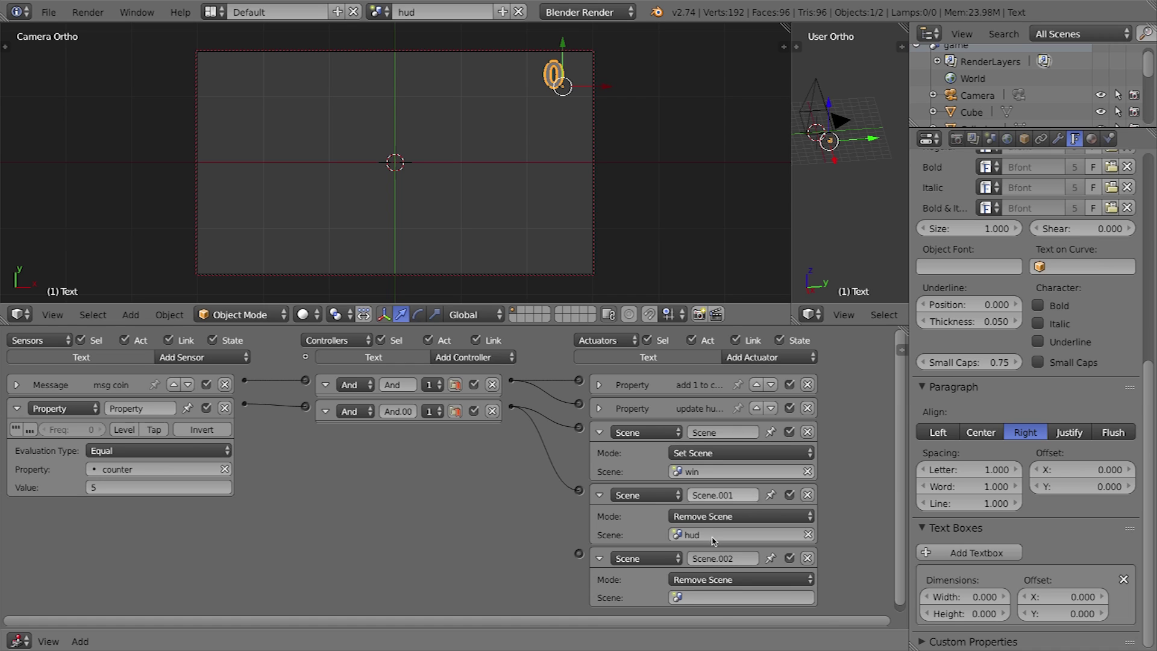
pyautogui.click(685, 599)
pyautogui.click(699, 460)
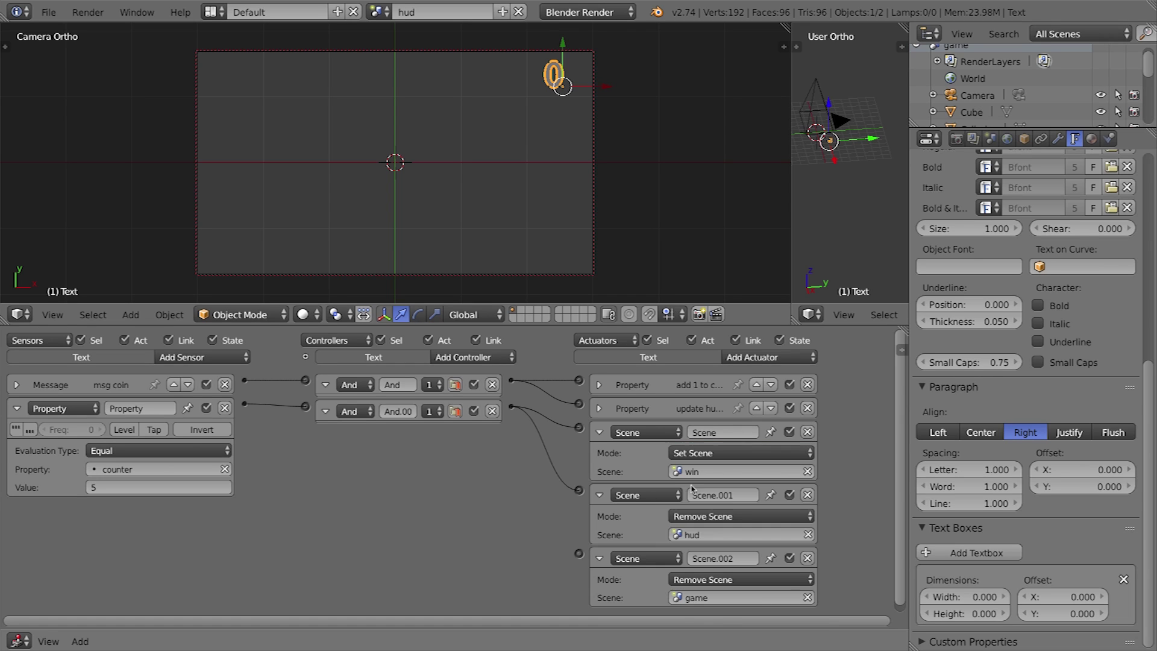
pyautogui.moveTo(511, 407); pyautogui.dragTo(578, 554)
# - Check the text's game properties, then test the win sequence again from the game scene and end the run
pyautogui.press('n')
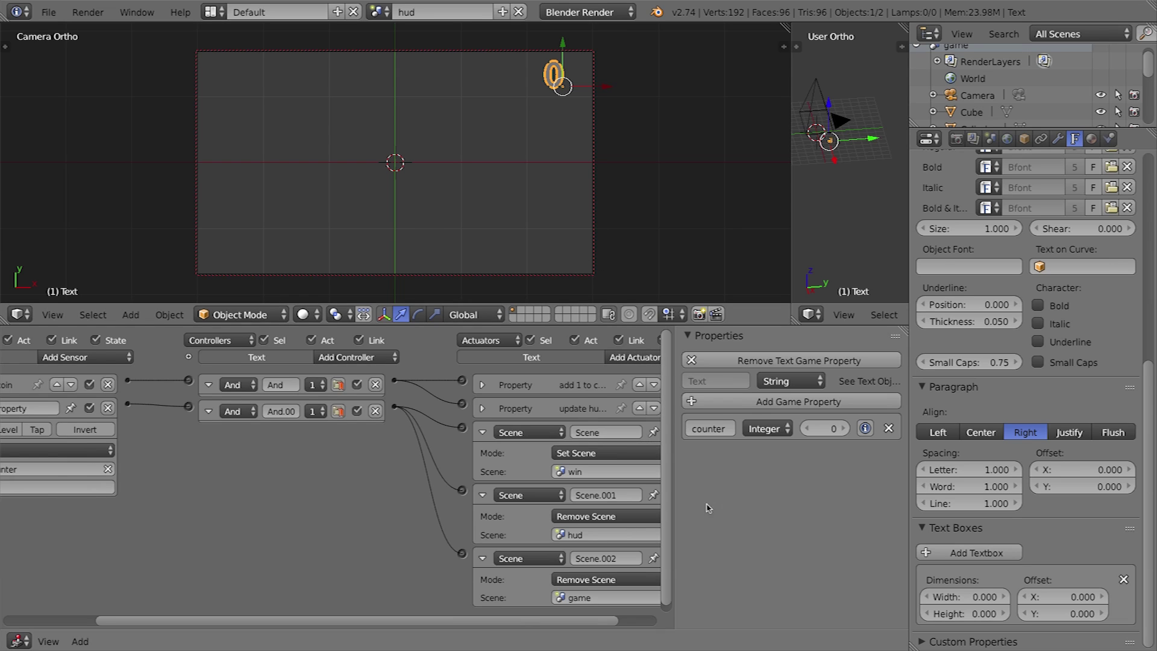
pyautogui.press('n')
pyautogui.click(377, 12)
pyautogui.click(416, 33)
pyautogui.press('p')
pyautogui.press('Up')
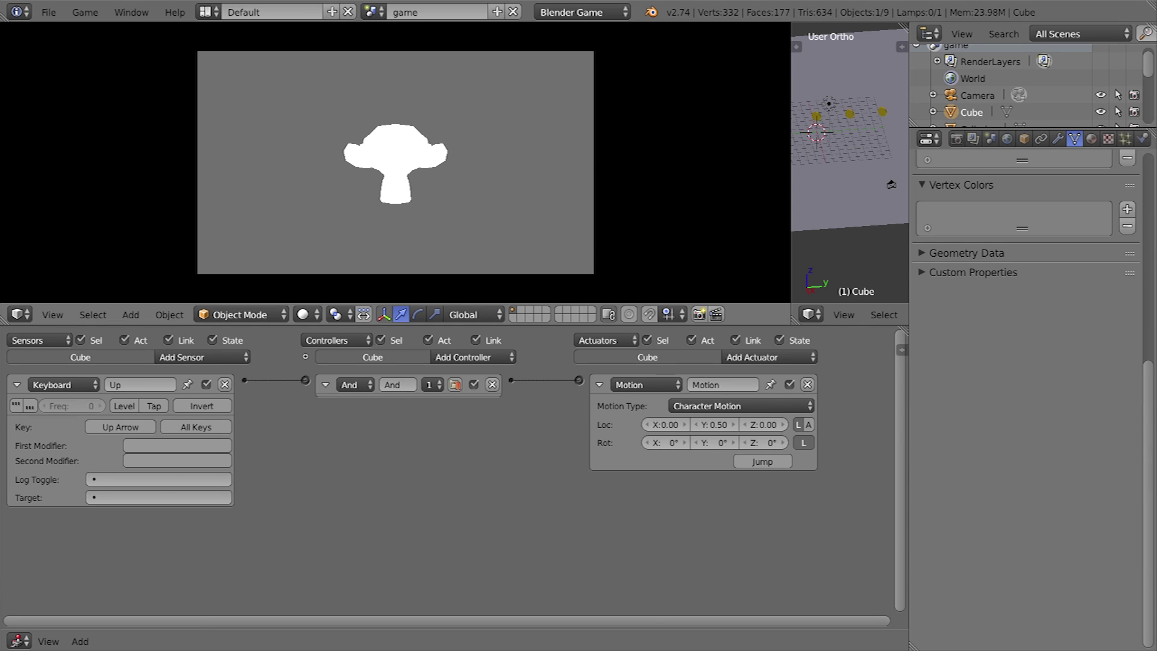
pyautogui.press('Escape')
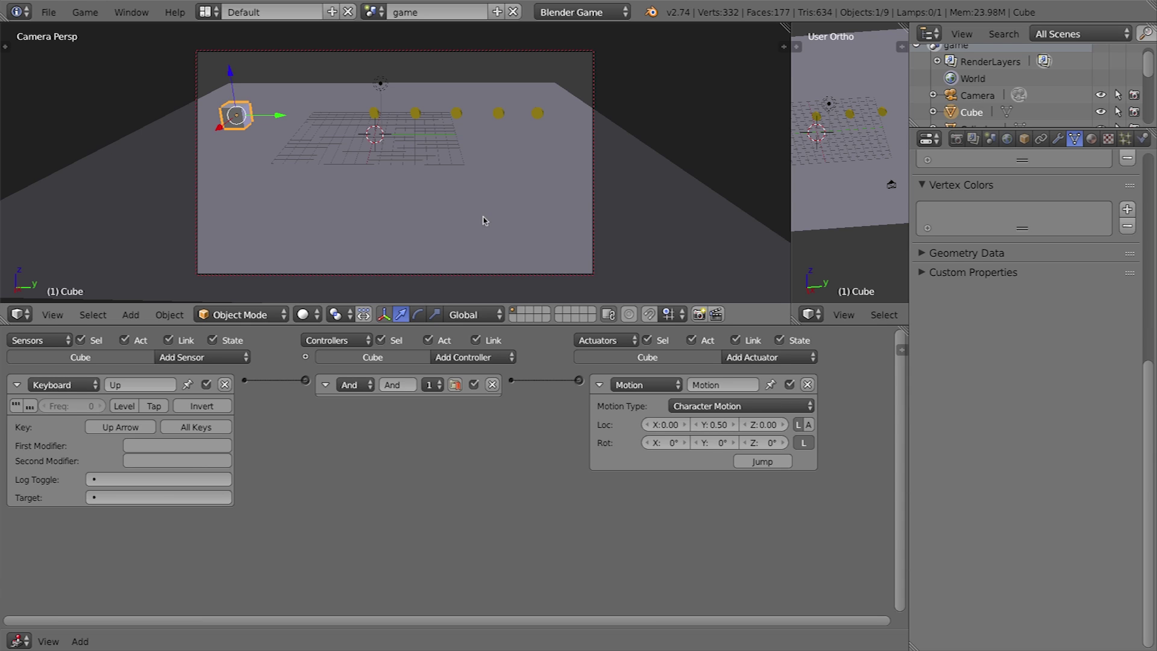
# - Return to the hud scene and review the text's logic in a maximized Logic Editor with all collapsed bricks expanded
pyautogui.click(372, 12)
pyautogui.click(384, 52)
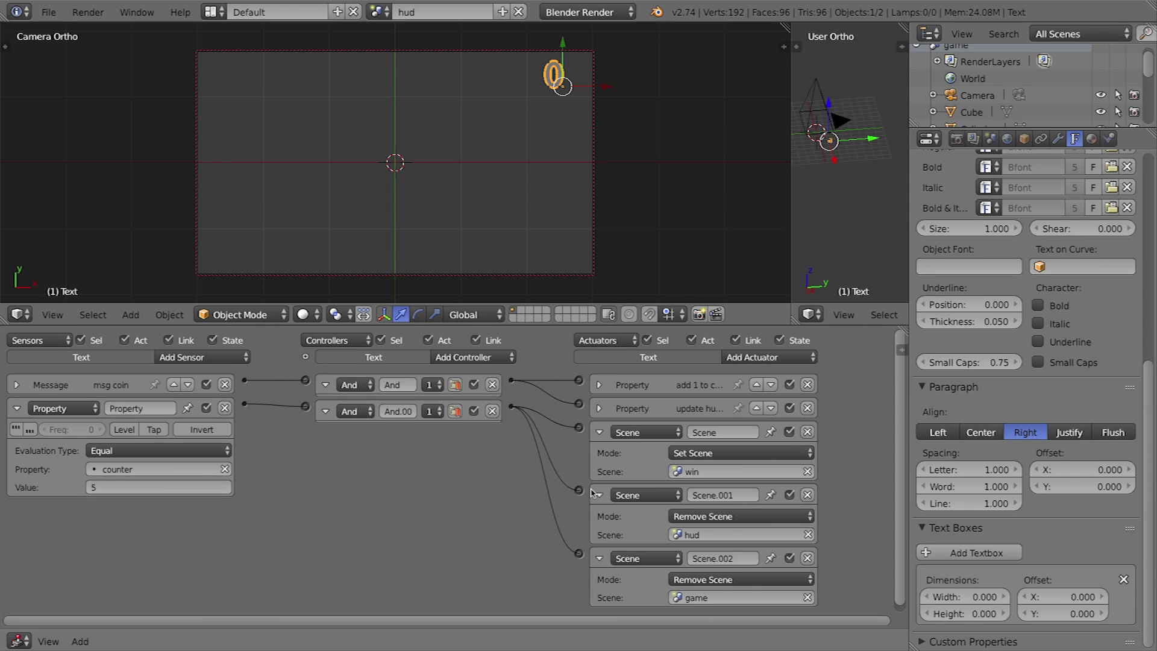
pyautogui.hotkey('ctrl', 'Up')
pyautogui.click(599, 105)
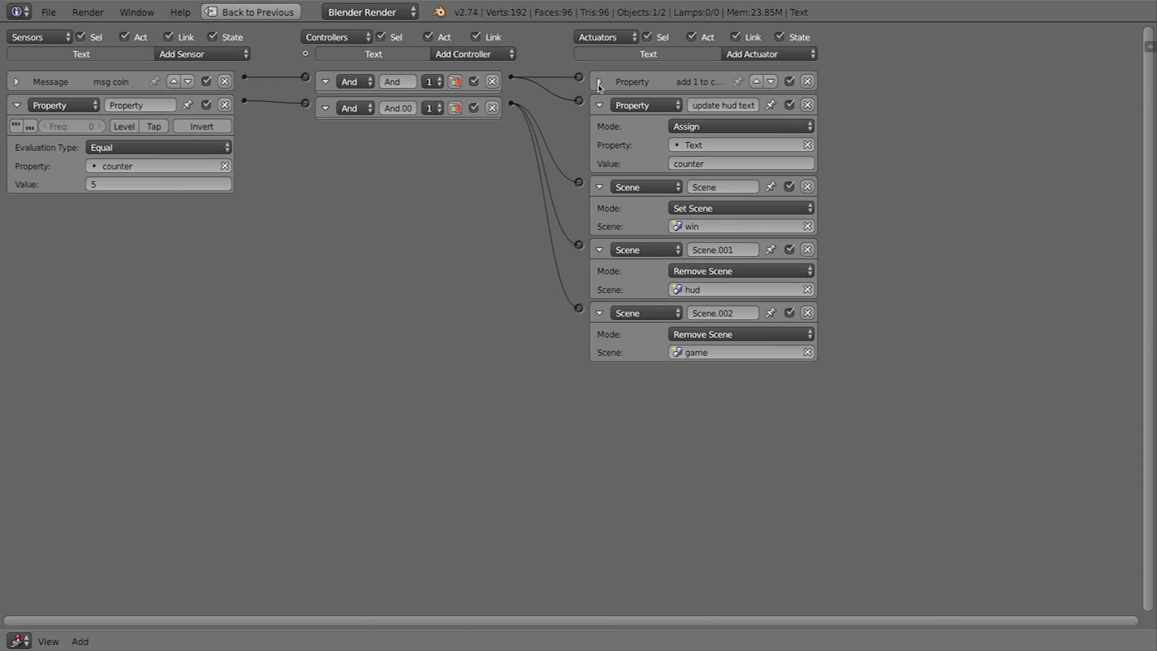
pyautogui.click(599, 81)
pyautogui.click(17, 81)
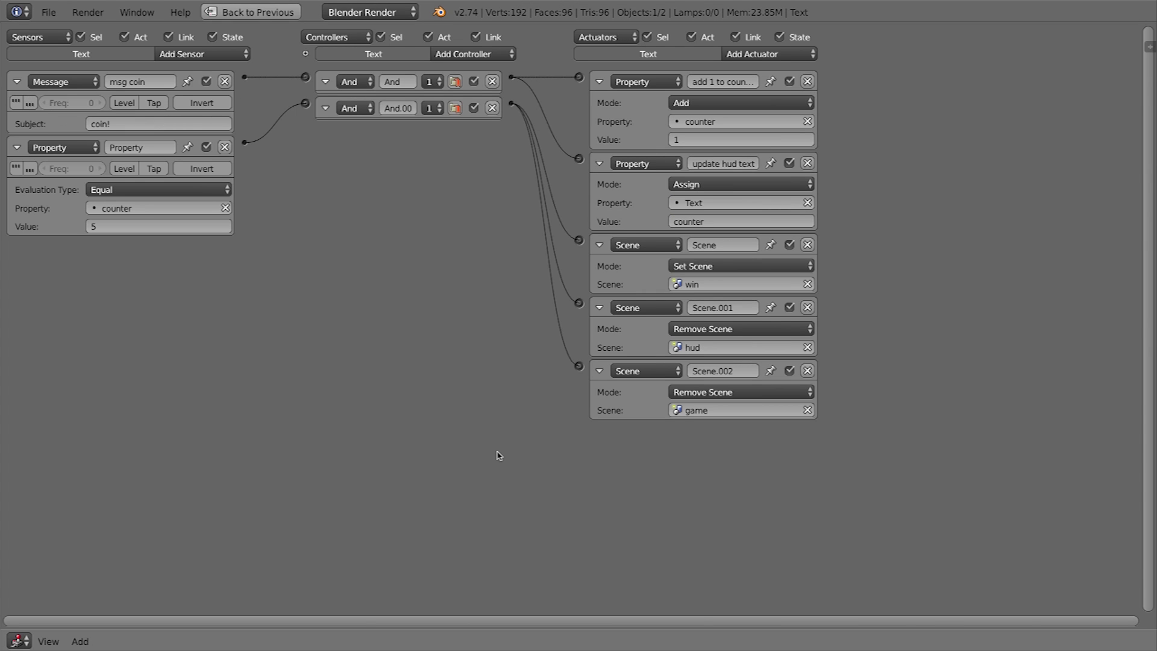